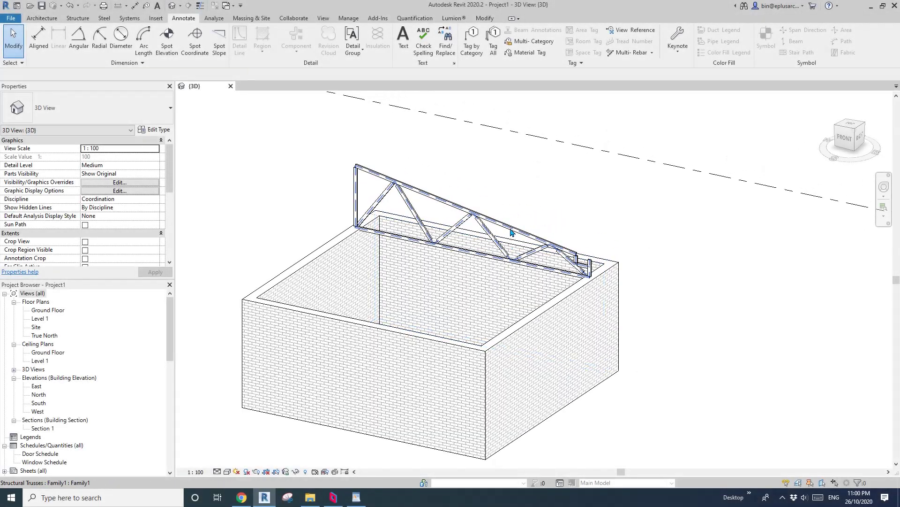
Capture a screen snip of the roof truss on the brick walls in the 3D view with Snipping Tool.
left_click(510, 240)
mouse_move(511, 240)
middle_mouse_down("shift")
mouse_move(464, 236)
mouse_move(398, 212)
mouse_move(388, 234)
middle_mouse_up("shift")
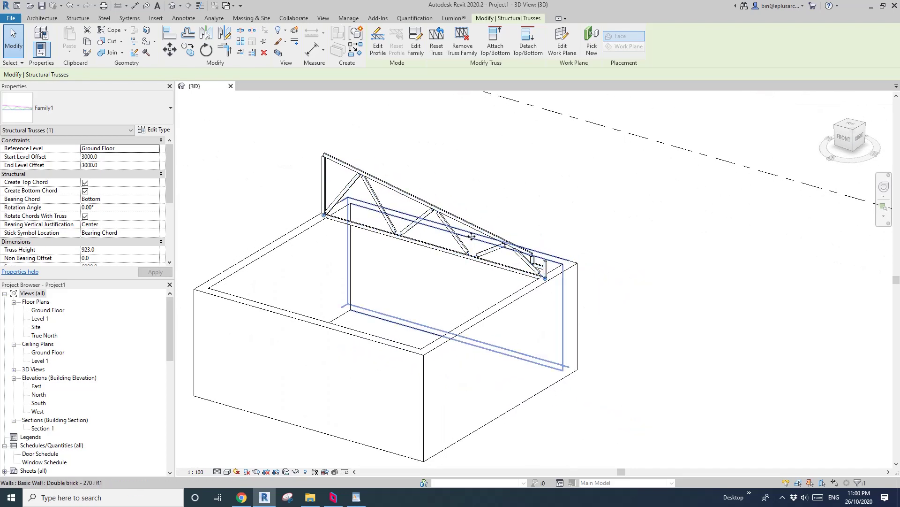
scroll(467, 235, "up", 1)
middle_click_drag(477, 249, 543, 261)
key("Escape")
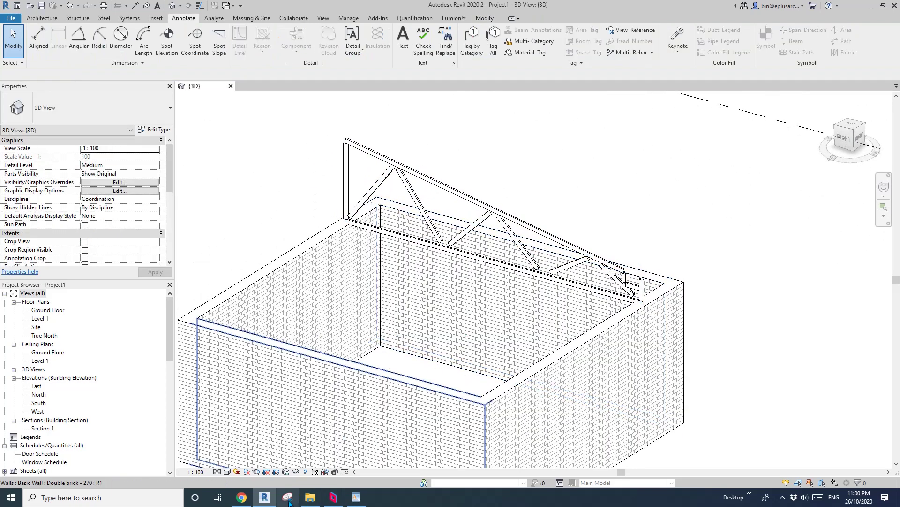
left_click(288, 497)
left_click(209, 242)
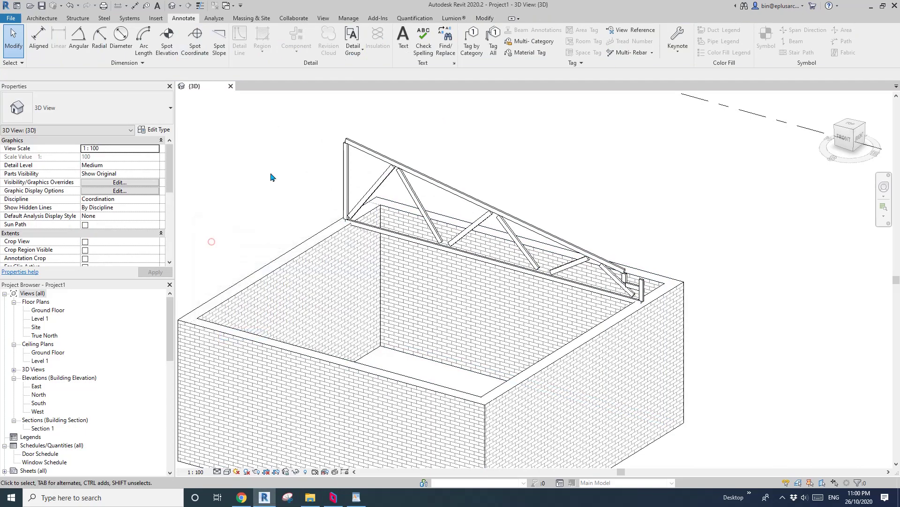
left_click_drag(260, 114, 756, 353)
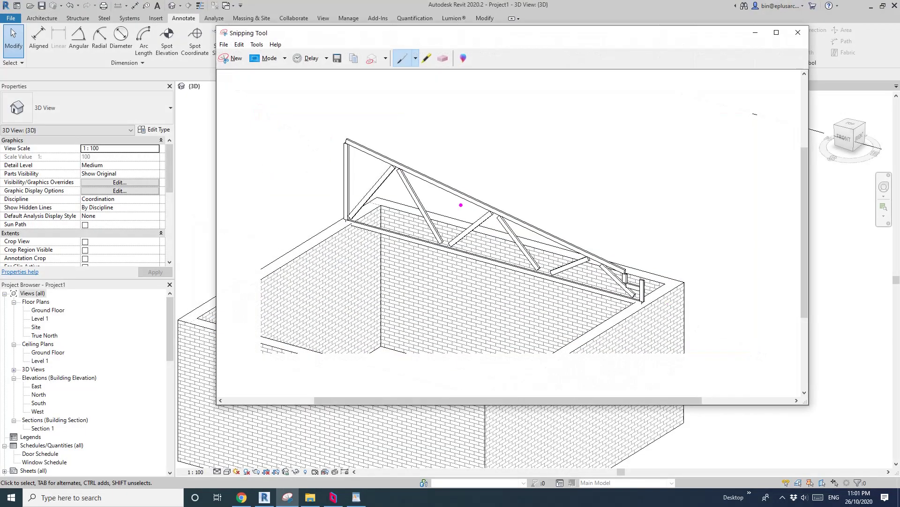
Switch back to Revit and close Project1 without saving.
left_click(265, 497)
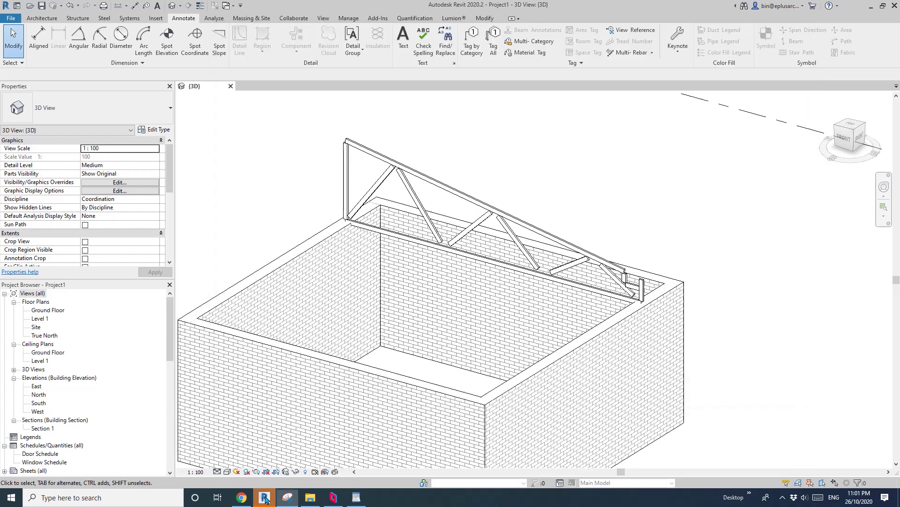
key("ctrl+F4")
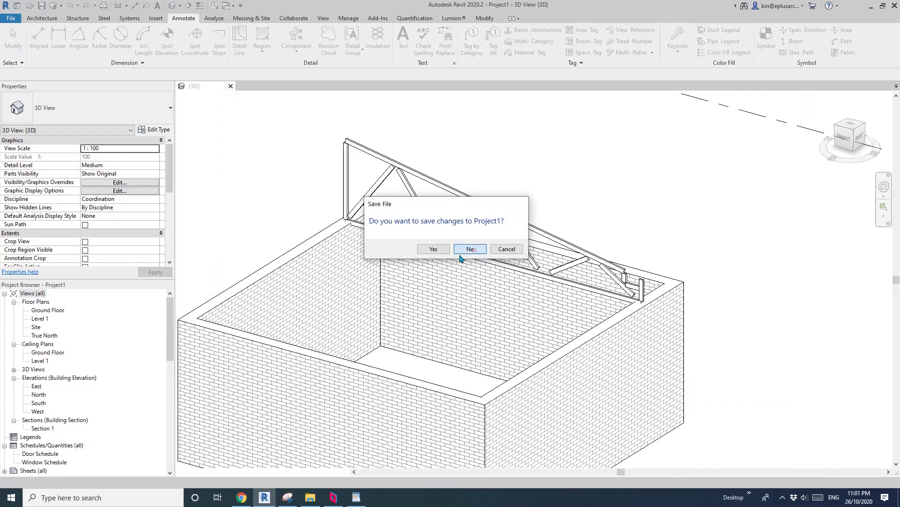
left_click(469, 249)
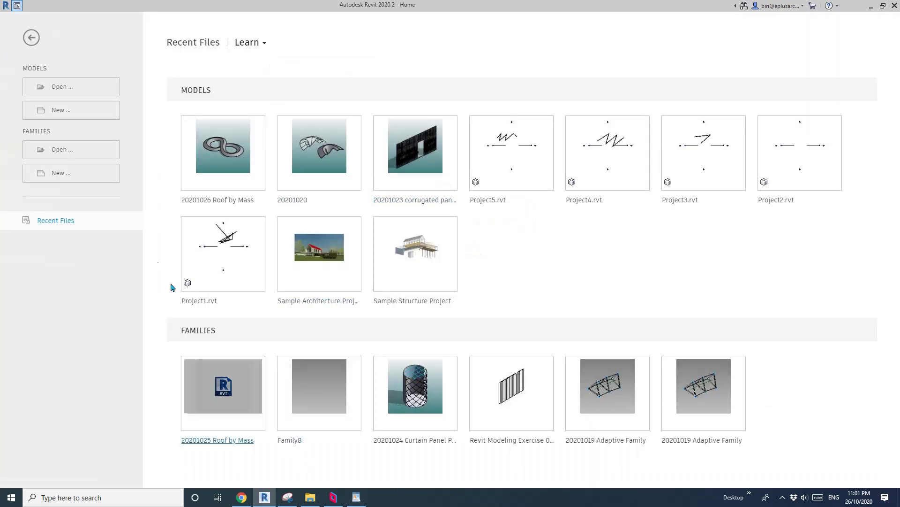
Create a new family from the Metric Structural Trusses.rft template.
left_click(59, 174)
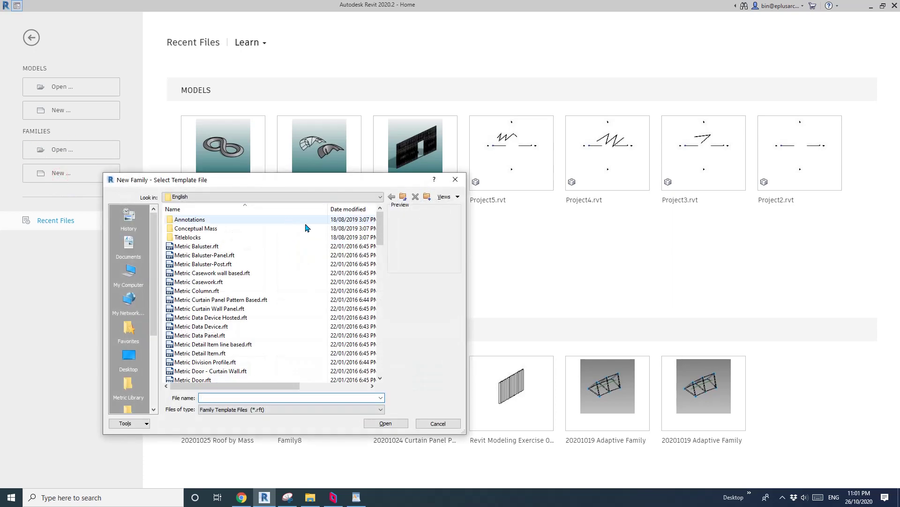
left_click_drag(326, 180, 362, 123)
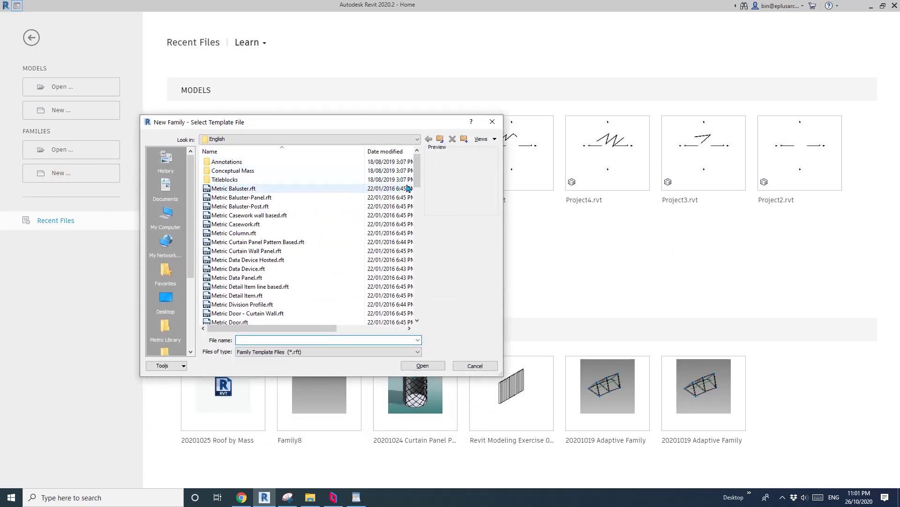
scroll(230, 263, "down", 13)
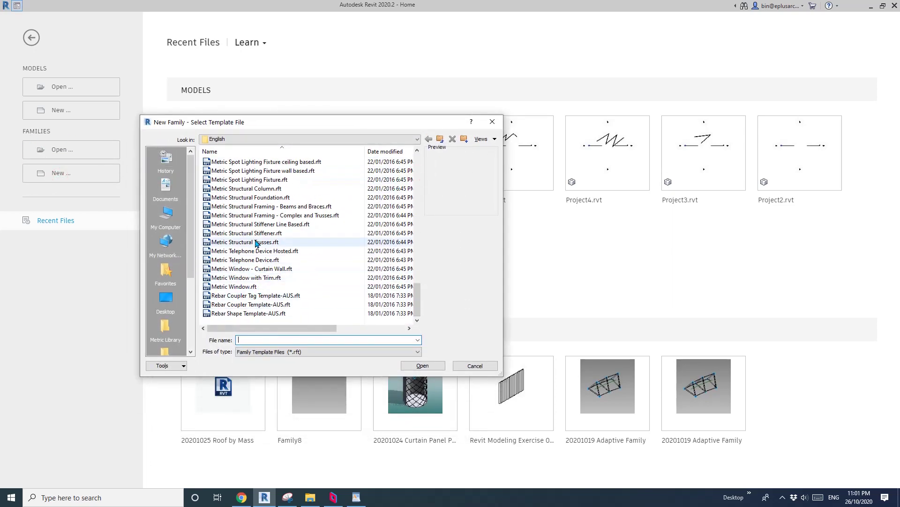
left_click(270, 242)
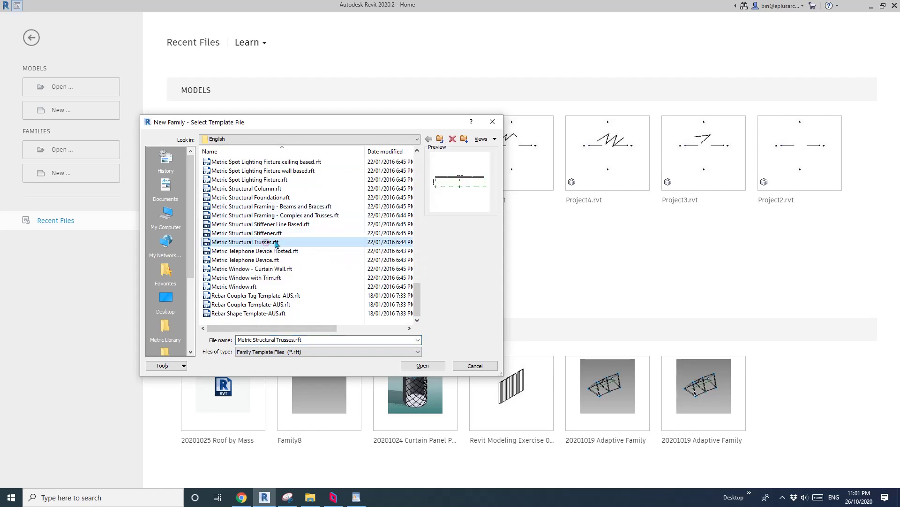
left_click(415, 366)
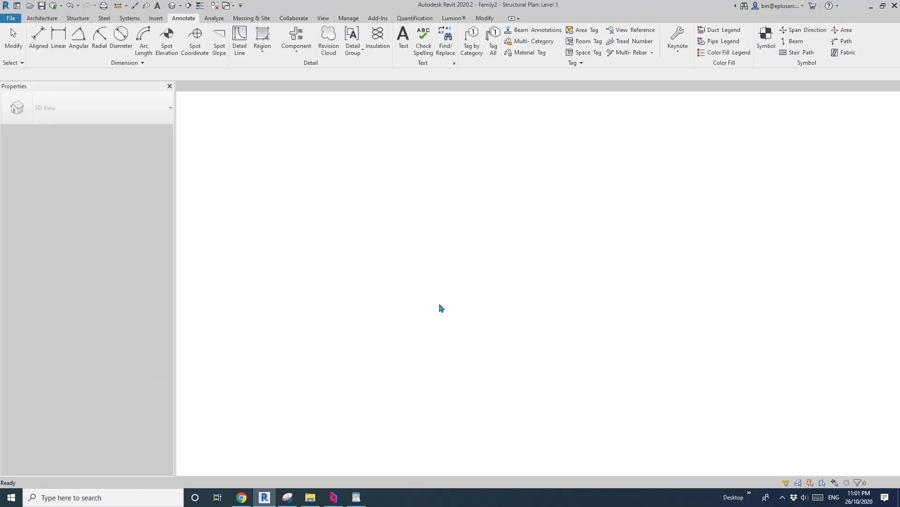
Set the Truss Length parameter to 6000 in the family types.
scroll(477, 317, "up", 1)
middle_click_drag(476, 311, 487, 289)
left_click(696, 293)
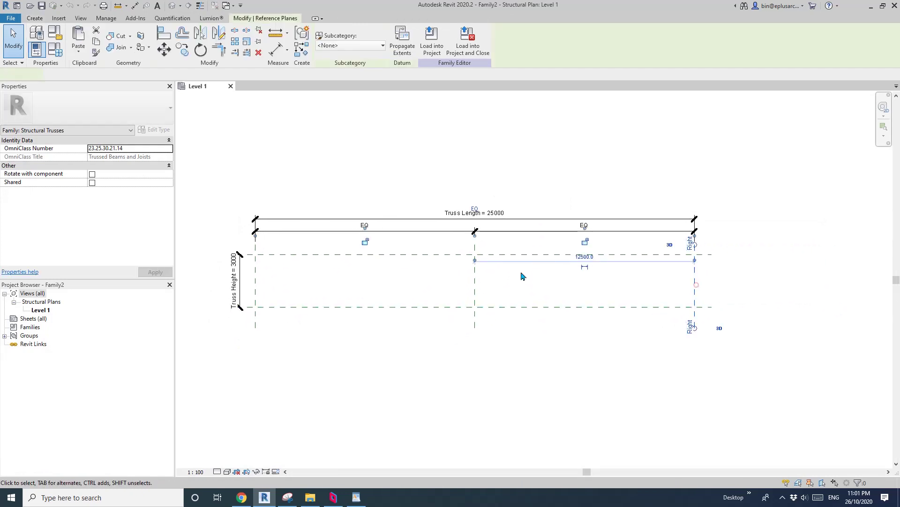
scroll(523, 276, "up", 3)
key("Escape")
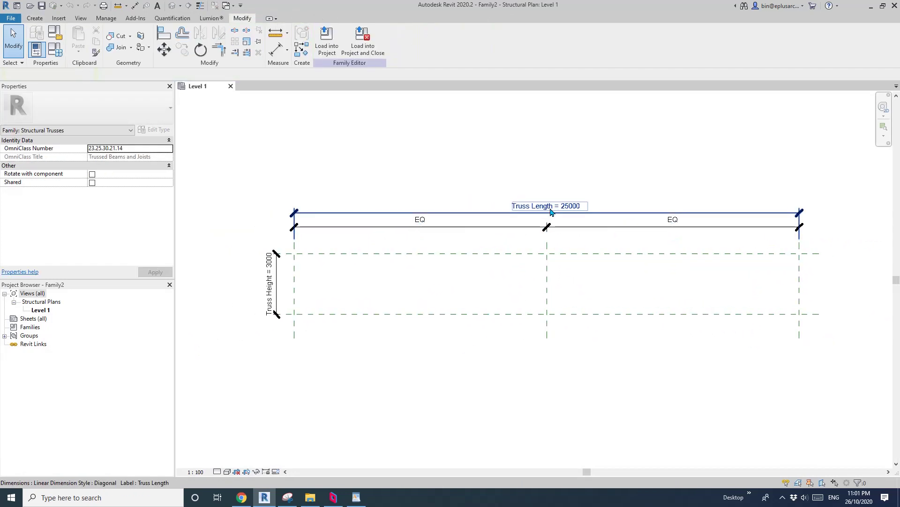
left_click(55, 49)
scroll(211, 271, "down", 2)
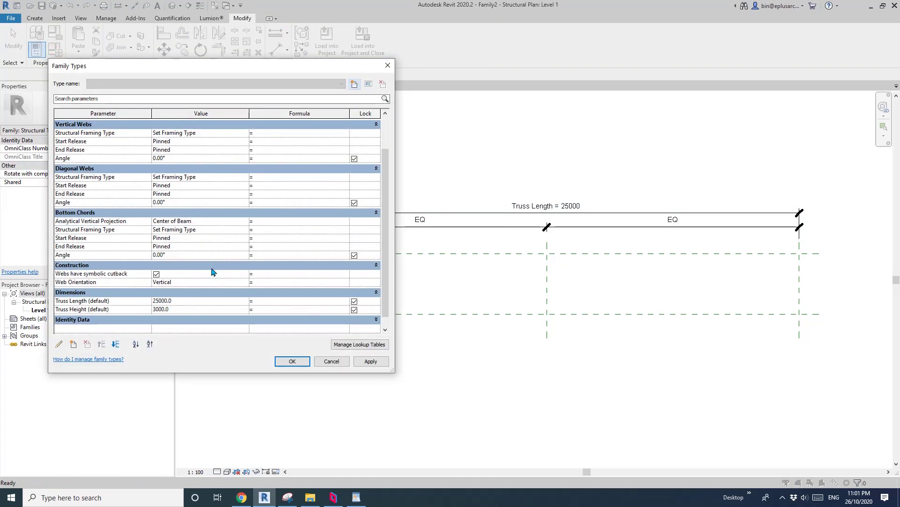
left_click(193, 301)
type("6000")
Set the Truss Height parameter to 900 and apply the family type changes.
left_click(195, 309)
type("1000")
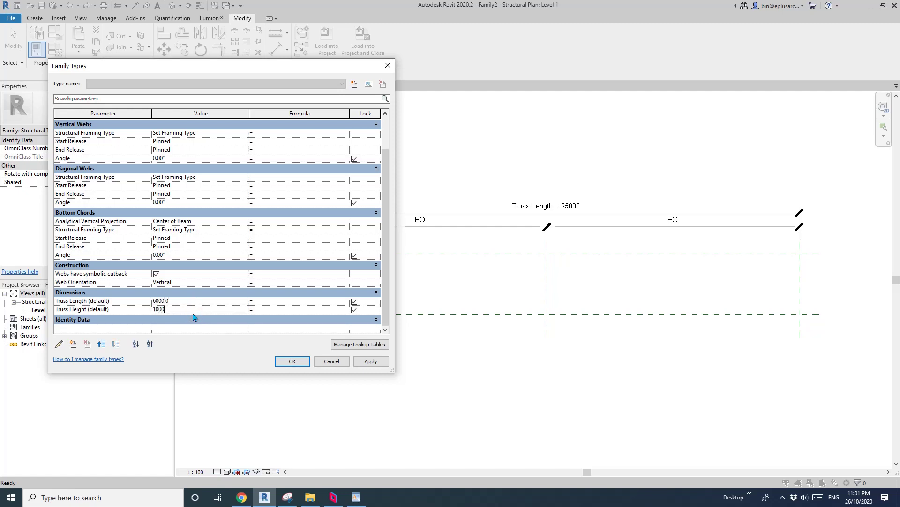
left_click_drag(190, 309, 140, 309)
type("900")
left_click(370, 360)
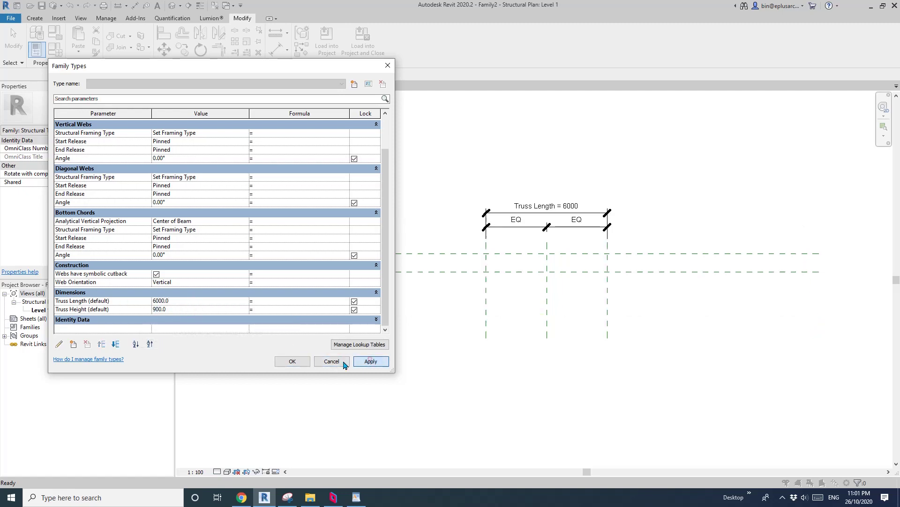
left_click(293, 361)
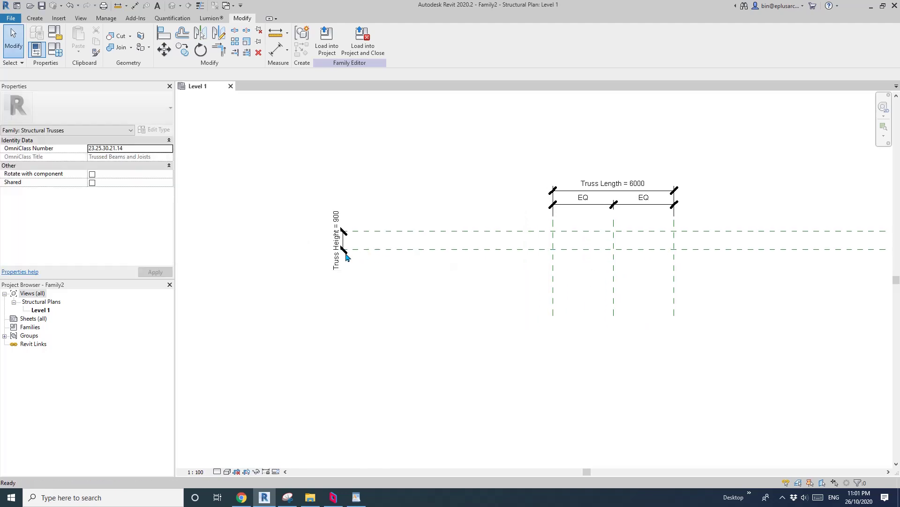
Move the Truss Height dimension closer to the vertical reference planes.
left_click_drag(344, 249, 509, 243)
scroll(615, 225, "up", 2)
middle_click_drag(628, 256, 513, 303)
left_click(427, 358)
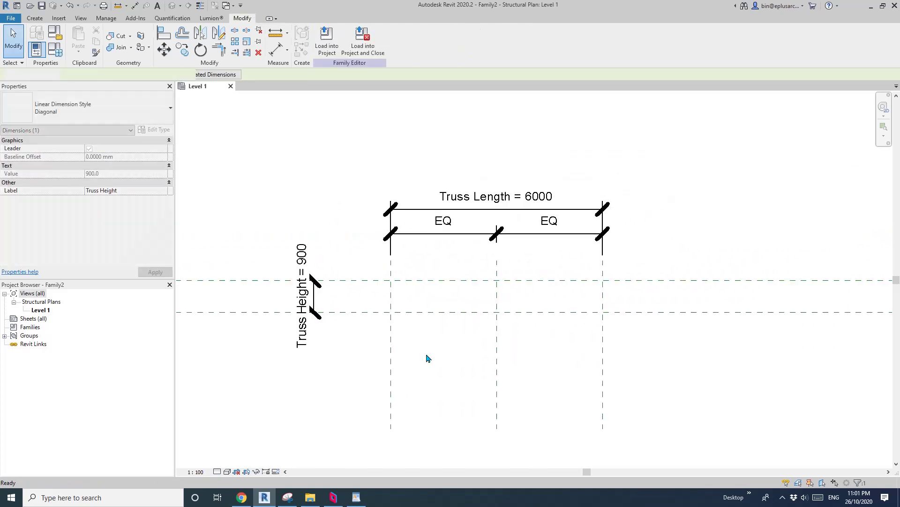
left_click(427, 358)
Switch to Snipping Tool and trace the truss's outer outline on the snip, including the notch at the low end.
left_click(288, 497)
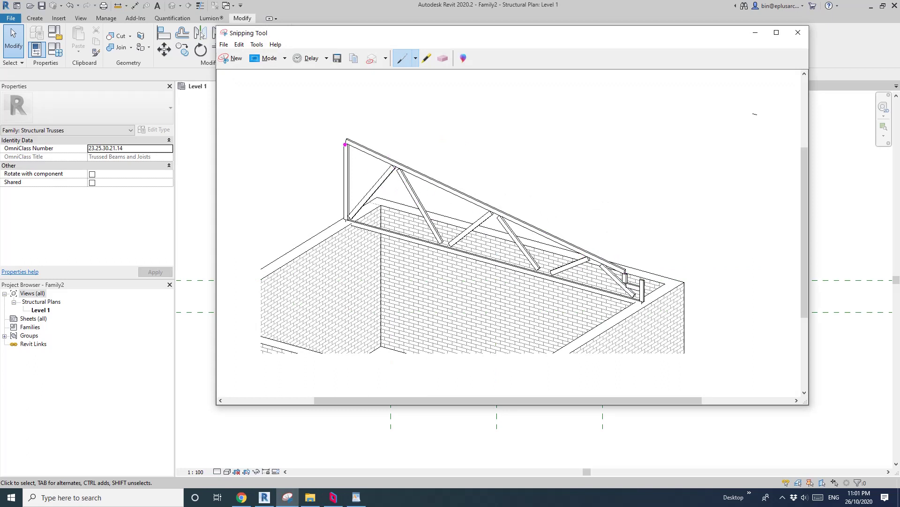
mouse_move(345, 144)
left_mouse_down()
mouse_move(347, 202)
mouse_move(346, 139)
left_mouse_up()
left_click_drag(355, 220, 625, 299)
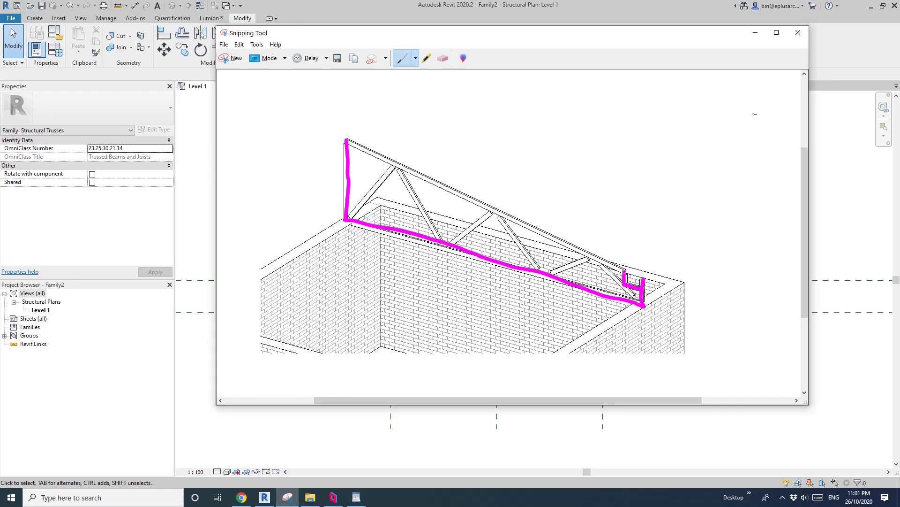
left_click_drag(626, 271, 422, 172)
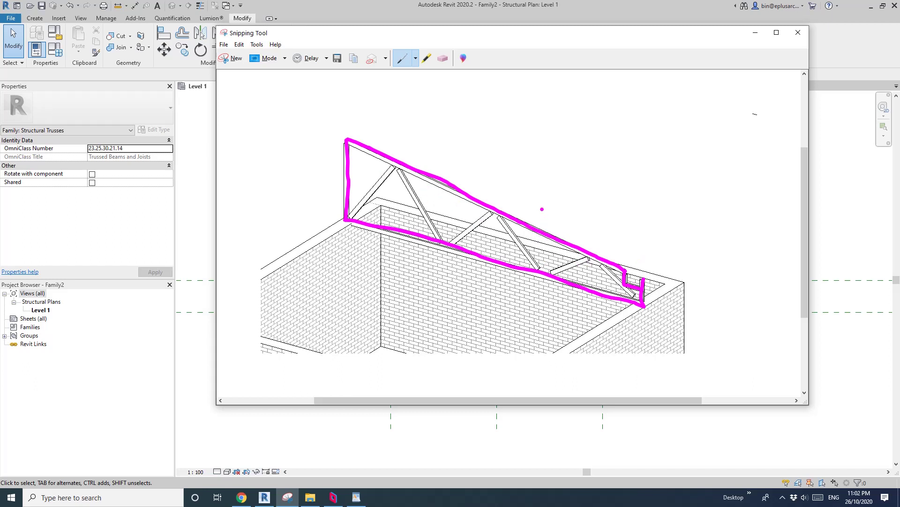
Mark two vertical lines dividing the truss into thirds and sketch a matching three-part dimension line above it.
left_click_drag(542, 209, 547, 285)
left_click_drag(443, 163, 442, 254)
left_click_drag(349, 89, 349, 104)
left_click_drag(336, 94, 663, 203)
left_click_drag(538, 141, 538, 158)
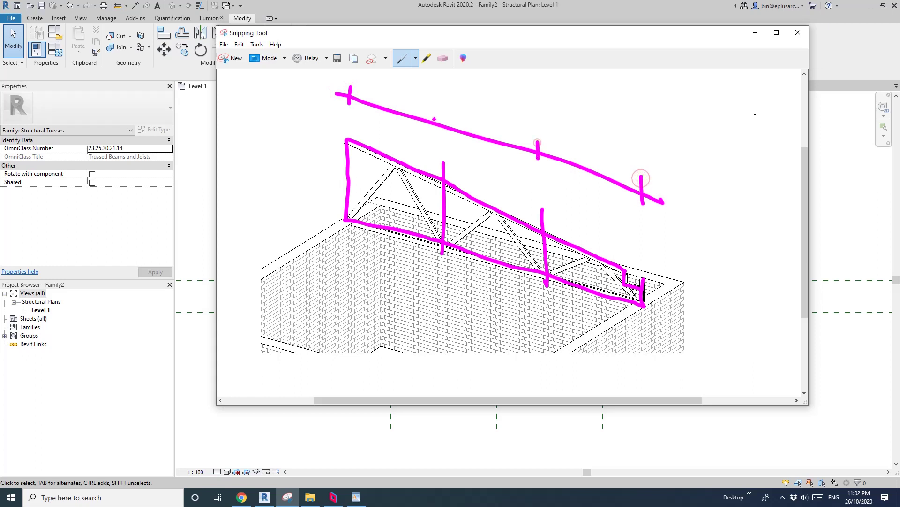
left_click_drag(441, 116, 441, 129)
Label each of the three segments on the sketched dimension line "eq".
left_click_drag(394, 93, 406, 97)
left_click_drag(415, 90, 425, 111)
mouse_move(491, 109)
left_mouse_down()
mouse_move(499, 108)
mouse_move(497, 133)
left_mouse_up()
left_click_drag(483, 110, 496, 107)
left_click_drag(605, 137, 621, 151)
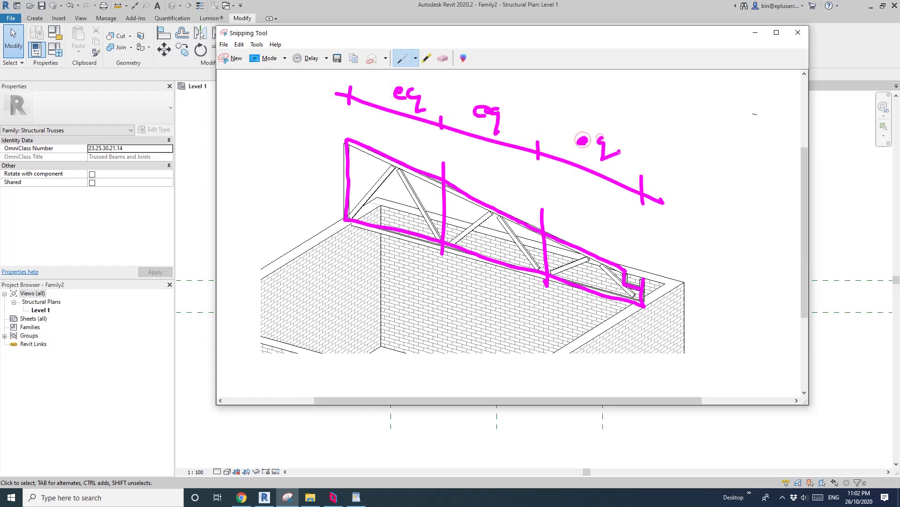
Mark a vertical line at the middle of each third and label the two halves of the first third "eq".
left_click_drag(398, 155, 400, 217)
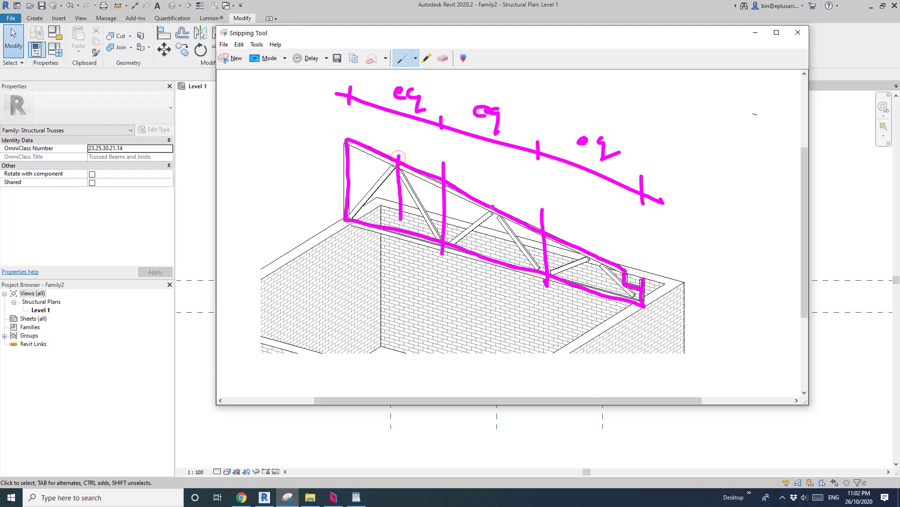
left_click_drag(496, 191, 496, 243)
left_click_drag(589, 288, 587, 238)
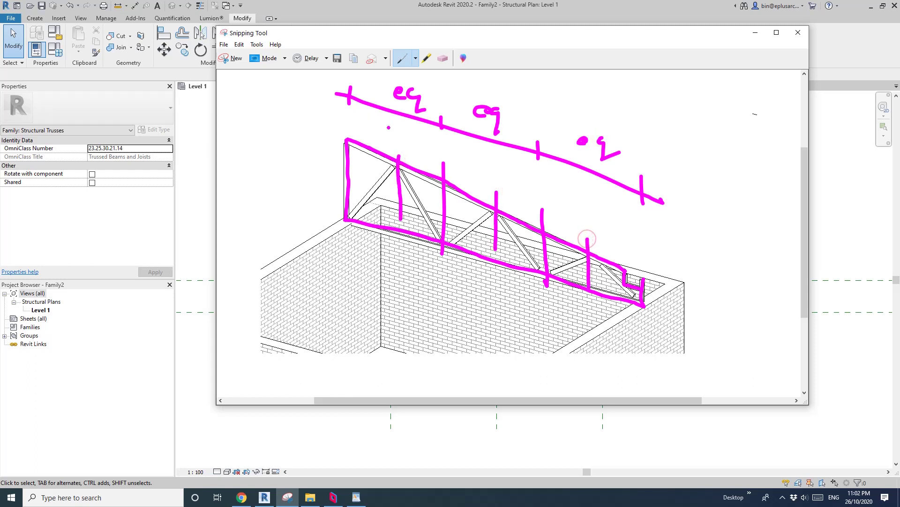
left_click_drag(409, 131, 411, 135)
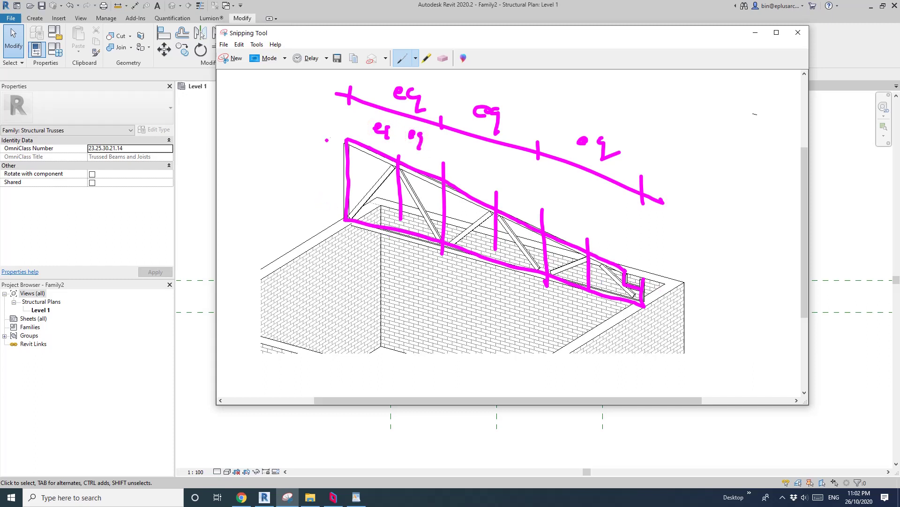
Sketch a vertical dimension beside the truss's high end, label it "H", and switch back to Revit.
mouse_move(311, 217)
left_mouse_down()
mouse_move(332, 217)
mouse_move(321, 128)
left_mouse_up()
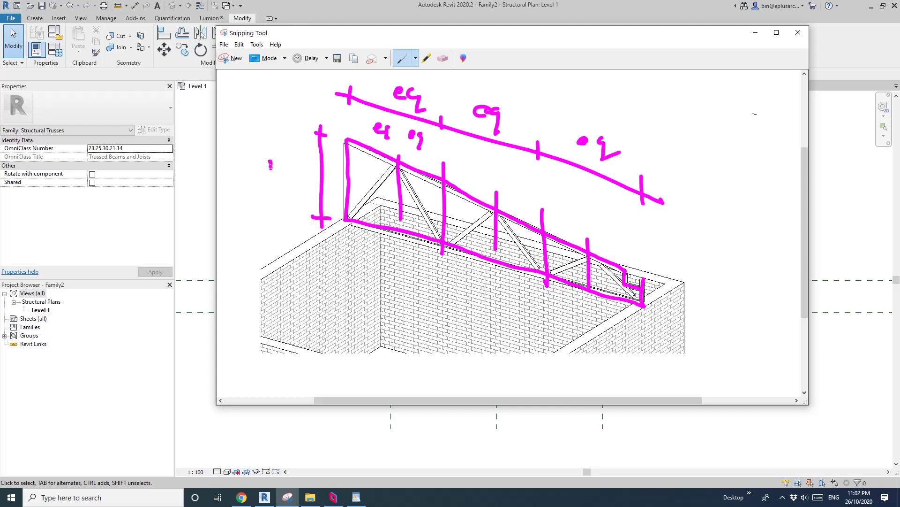
left_click_drag(269, 165, 280, 165)
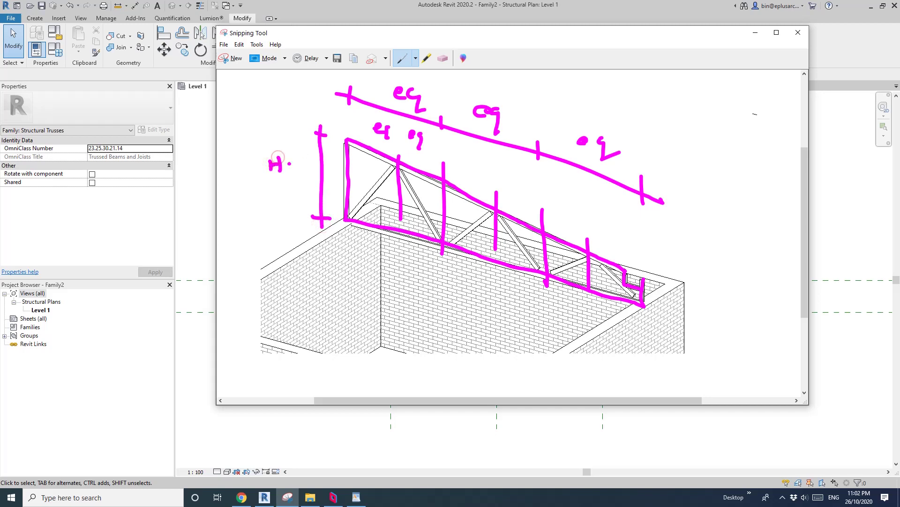
left_click(265, 496)
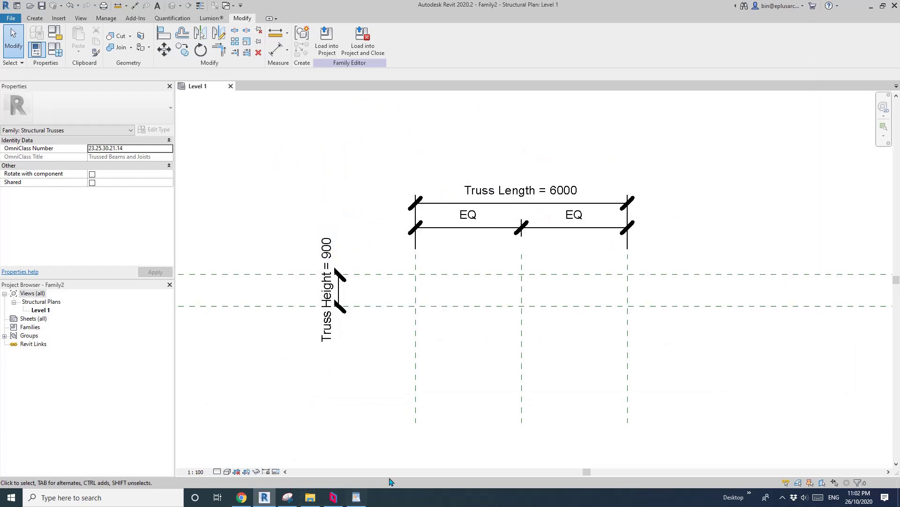
Return to Snipping Tool and sketch a vertical dimension beside the truss's low end.
left_click(288, 497)
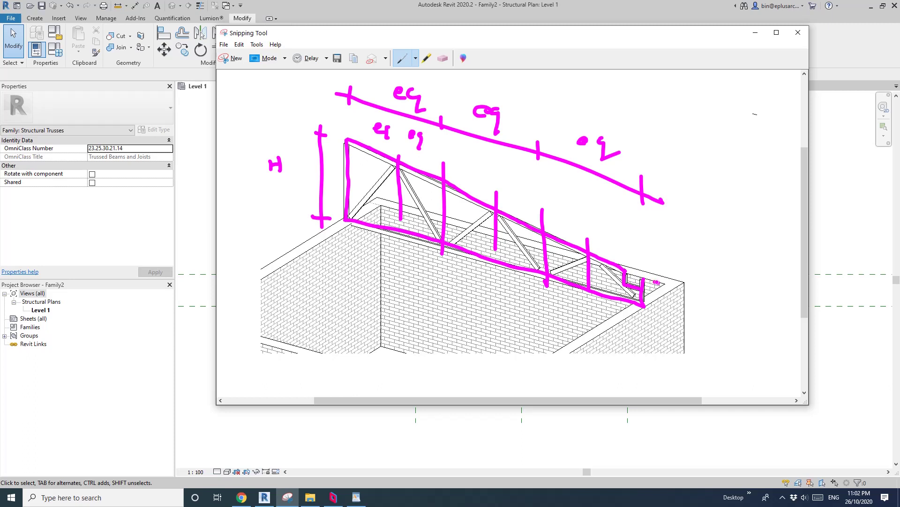
left_click_drag(653, 282, 670, 283)
left_click_drag(660, 276, 663, 322)
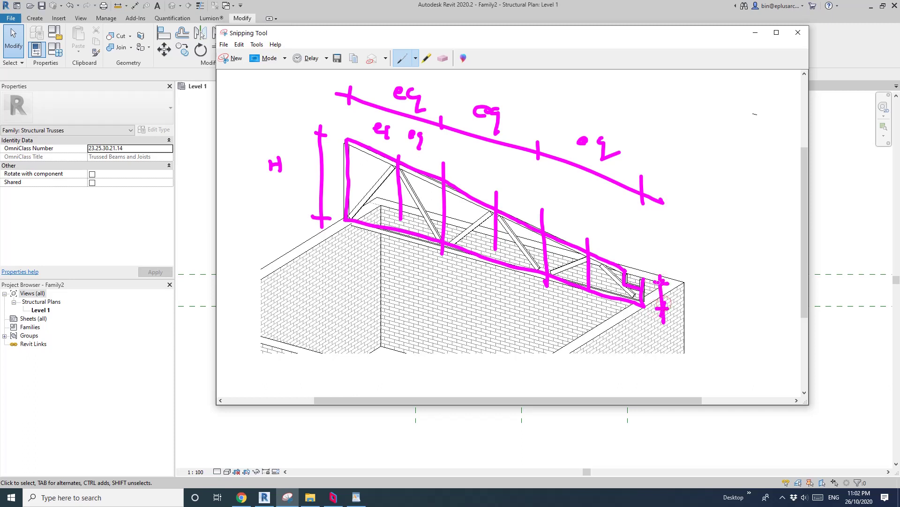
left_click_drag(698, 284, 699, 308)
left_click_drag(686, 296, 702, 295)
left_click(443, 58)
mouse_move(691, 281)
left_mouse_down()
mouse_move(701, 309)
mouse_move(717, 303)
left_mouse_up()
Label the low-end height dimension "LH" with the pen.
left_click(406, 58)
mouse_move(734, 280)
left_mouse_down()
mouse_move(735, 303)
mouse_move(733, 291)
left_mouse_up()
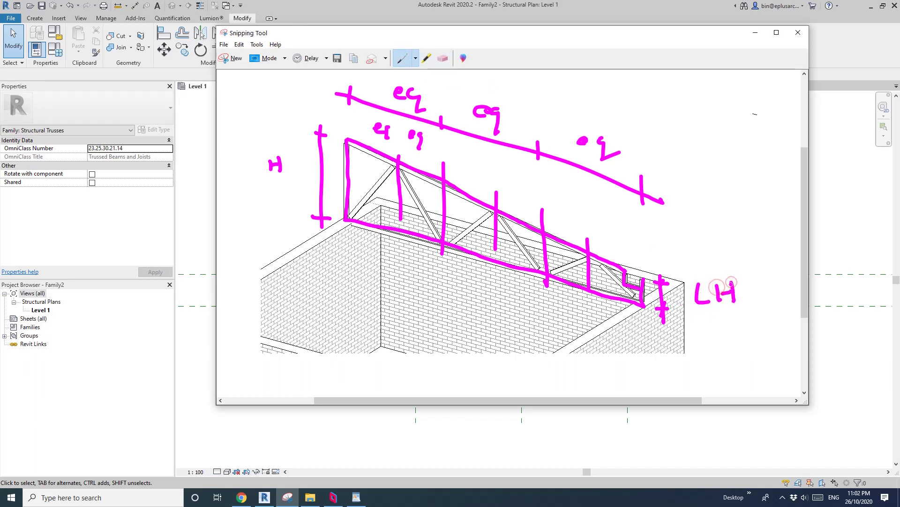
Sketch a width dimension labelled "BW" and a depth dimension labelled "BD" beside the notch at the truss's low end.
mouse_move(626, 237)
left_mouse_down()
mouse_move(625, 251)
mouse_move(651, 243)
mouse_move(645, 256)
mouse_move(646, 241)
mouse_move(630, 228)
mouse_move(657, 230)
mouse_move(669, 216)
left_mouse_up()
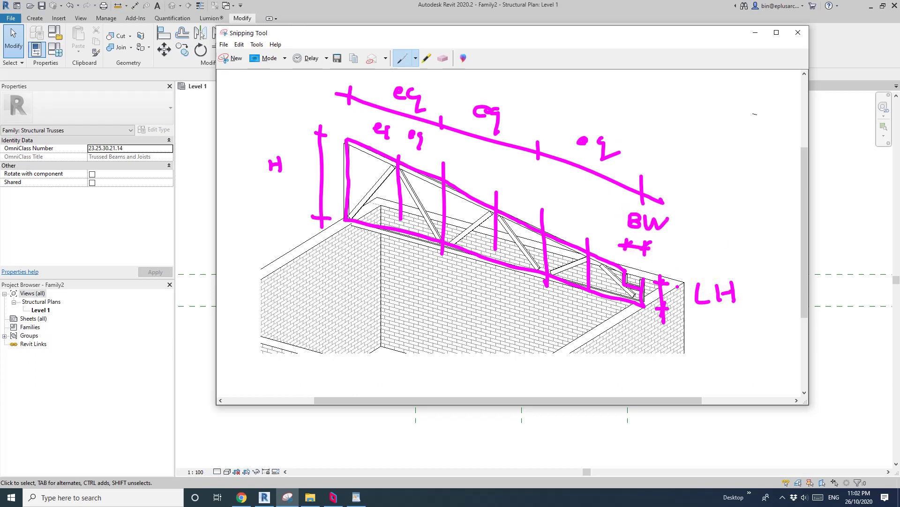
mouse_move(678, 279)
left_mouse_down()
mouse_move(678, 304)
mouse_move(684, 284)
mouse_move(685, 296)
left_mouse_up()
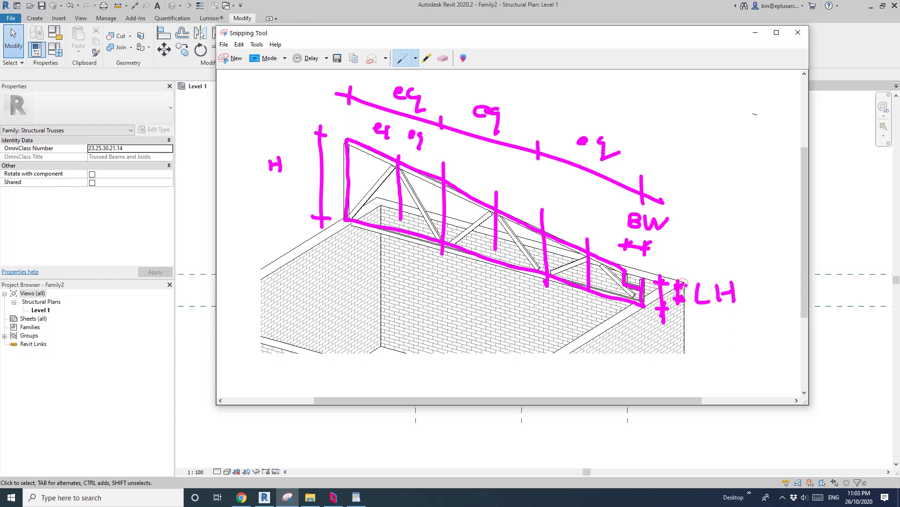
left_click(684, 268)
mouse_move(686, 256)
left_mouse_down()
mouse_move(686, 273)
mouse_move(699, 273)
left_mouse_up()
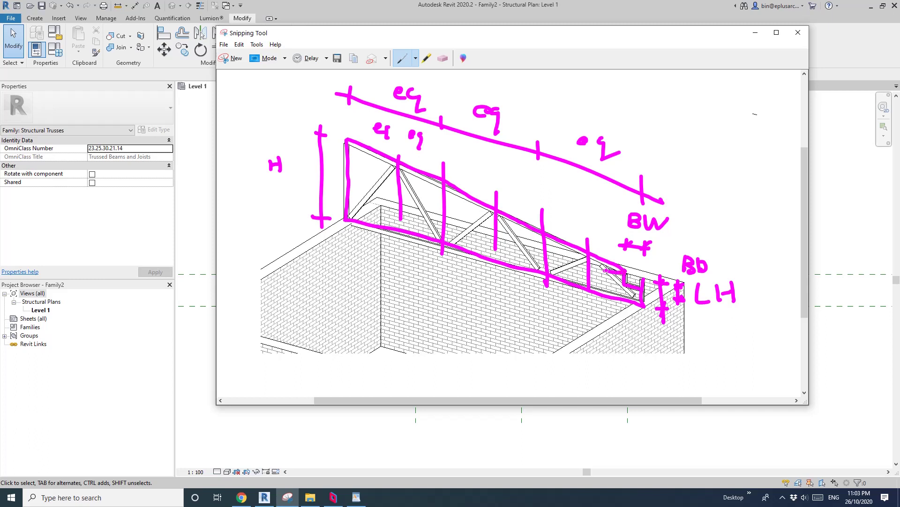
Mark the line running inward from the notch, point an arrow labelled "P" at it, and switch back to Revit.
left_click_drag(605, 269, 542, 254)
left_click_drag(604, 266, 561, 325)
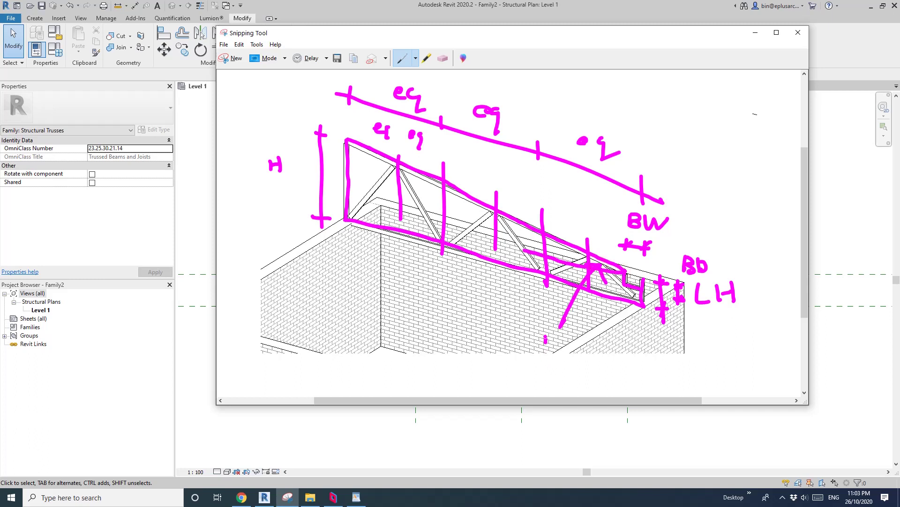
left_click_drag(545, 337, 544, 340)
left_click(265, 497)
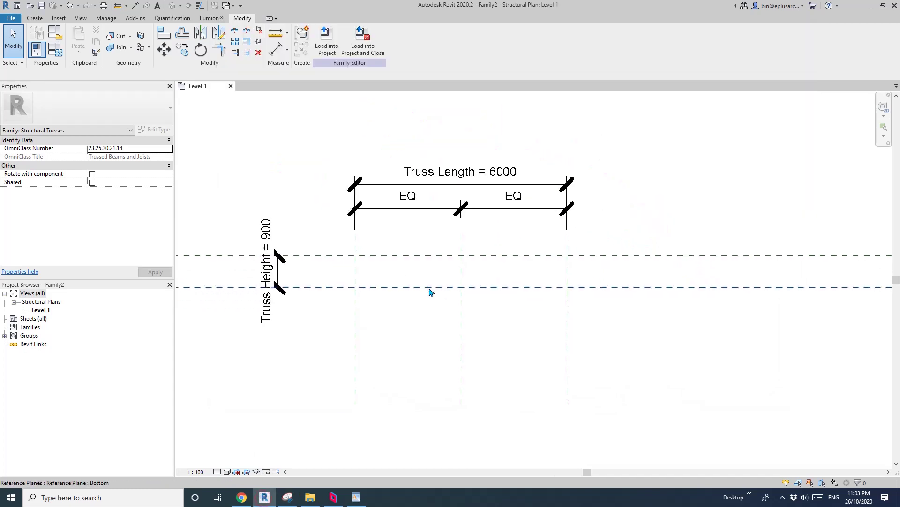
Return to Snipping Tool and try to tile it beside a widened Revit window.
middle_click_drag(448, 298, 425, 278)
scroll(472, 244, "up", 1)
middle_click_drag(496, 283, 476, 288)
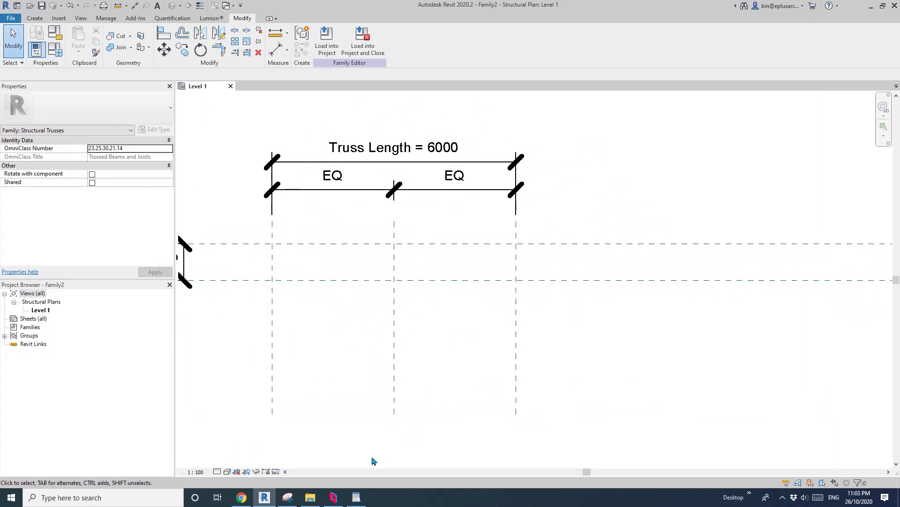
middle_click_drag(348, 301, 359, 314)
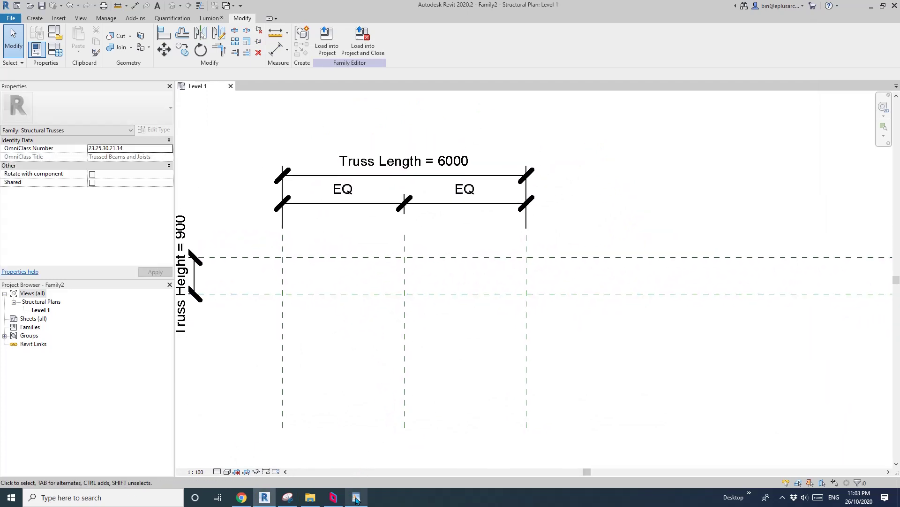
left_click(287, 497)
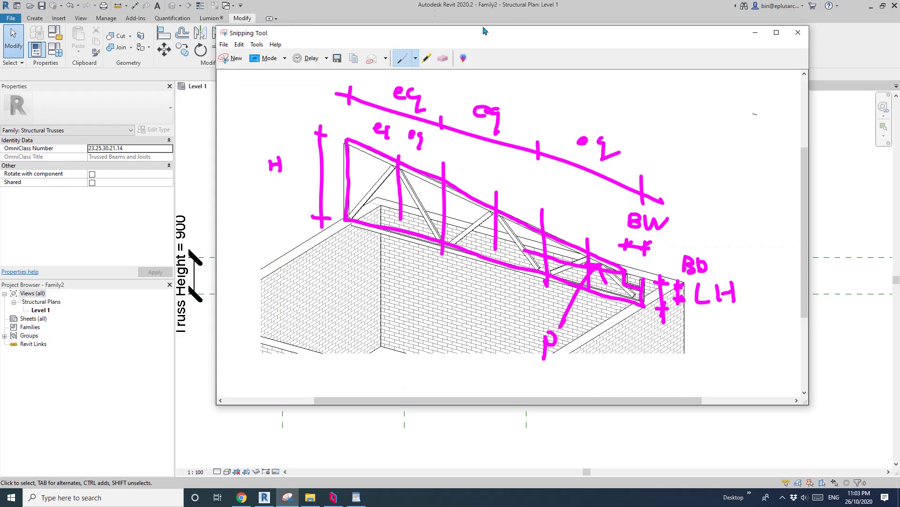
left_click_drag(432, 40, 899, 108)
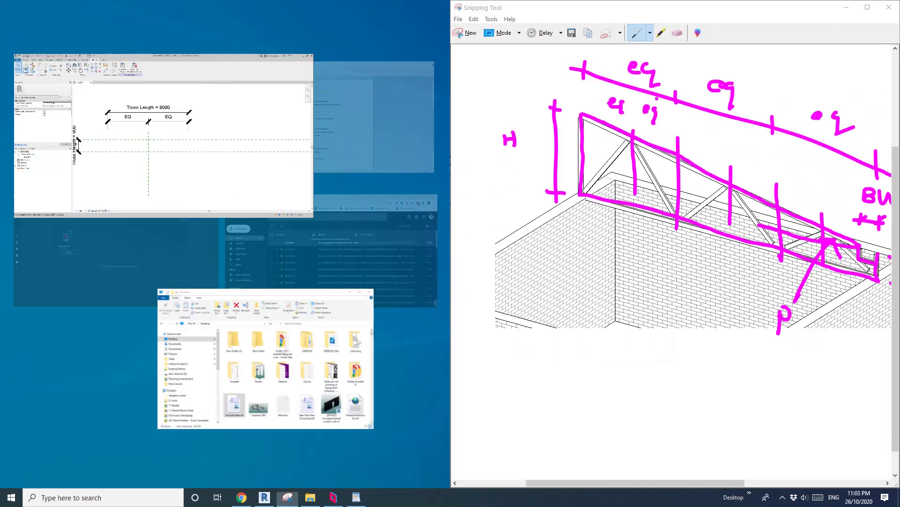
left_click(190, 91)
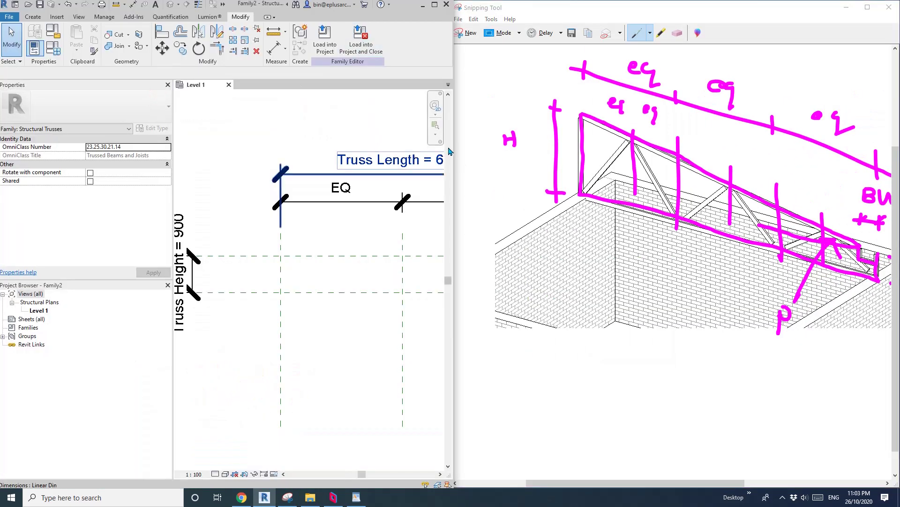
left_click_drag(454, 142, 668, 162)
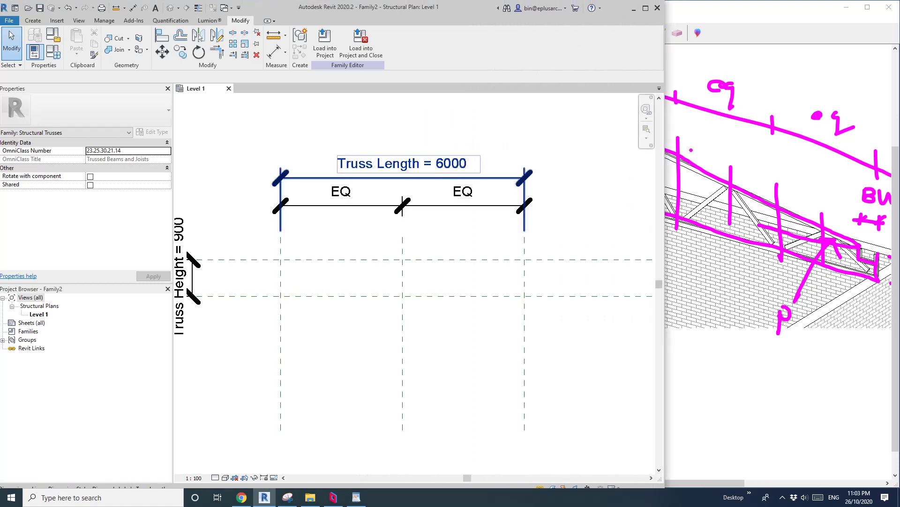
Tile Revit and Snipping Tool side by side again, with Revit taking about two thirds of the screen width.
left_click(729, 139)
left_click_drag(687, 14, 898, 108)
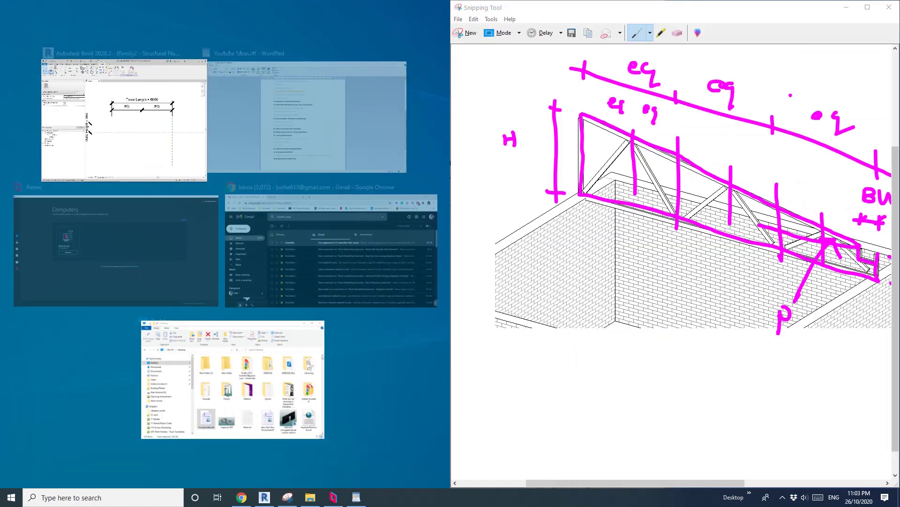
left_click(132, 82)
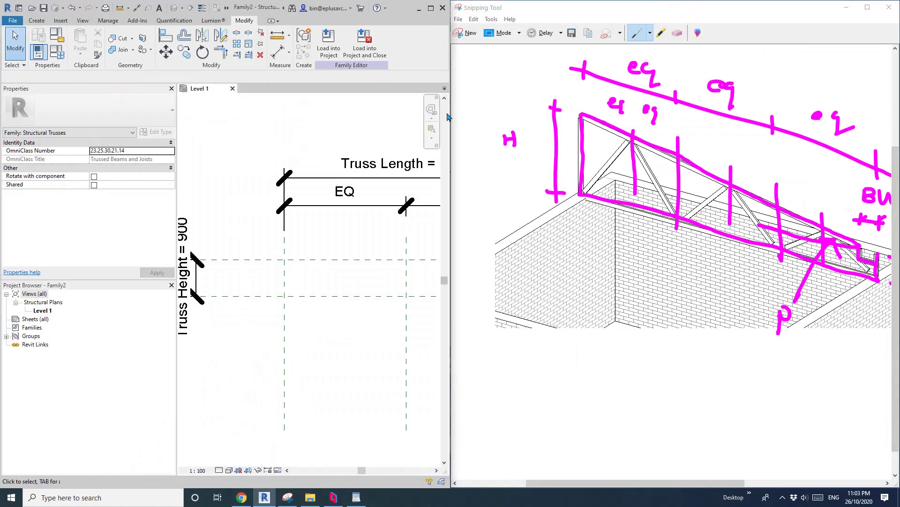
left_click_drag(449, 113, 599, 138)
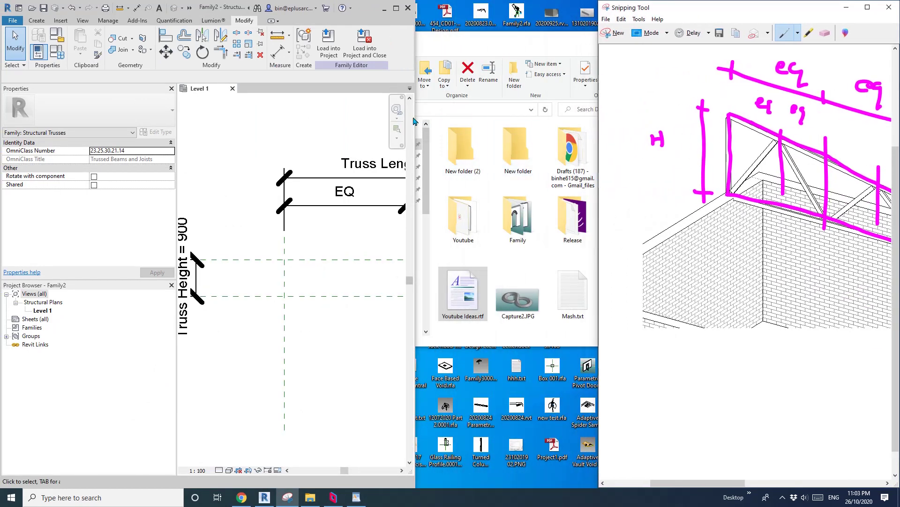
left_click_drag(416, 116, 598, 116)
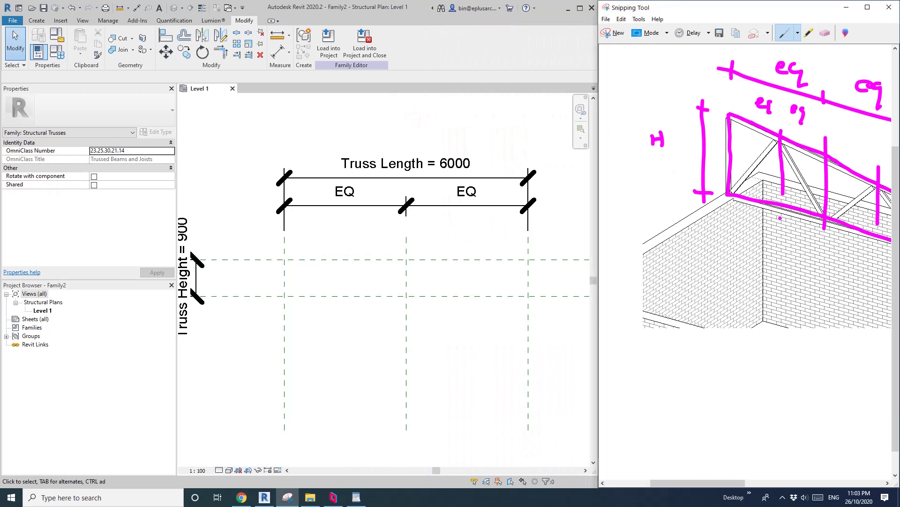
scroll(786, 219, "down", 1)
scroll(785, 219, "down", 1)
scroll(790, 218, "up", 2)
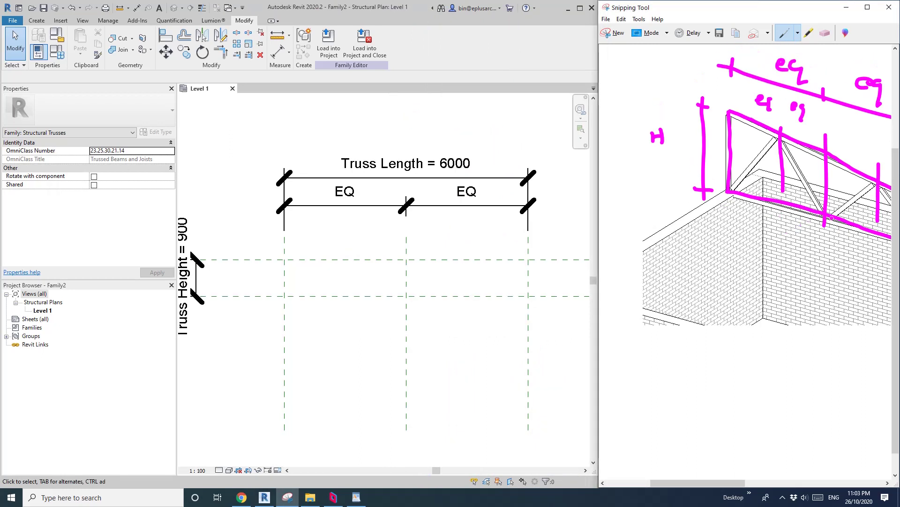
left_click_drag(737, 483, 804, 482)
scroll(553, 331, "down", 1)
Draw a short horizontal reference plane across the truss's low-end vertical plane, between the two horizontal height planes.
middle_click_drag(554, 331, 480, 321)
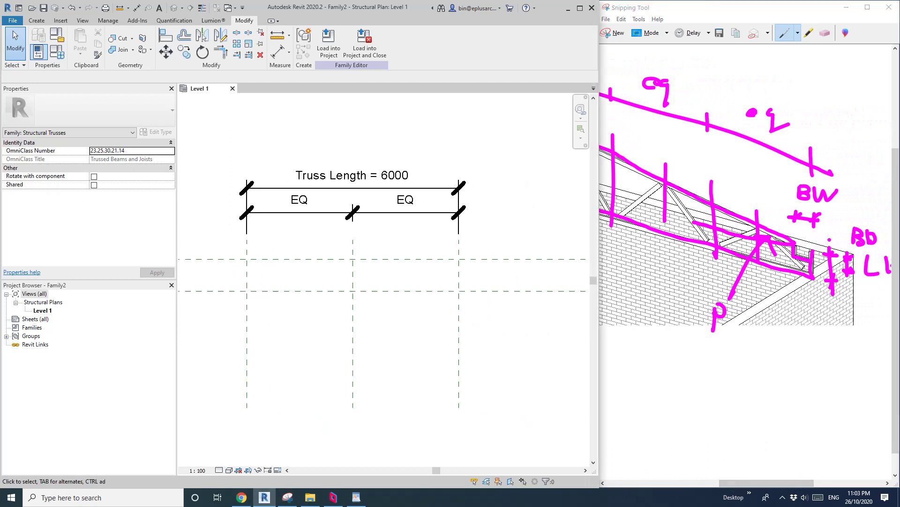
middle_click_drag(507, 280, 505, 284)
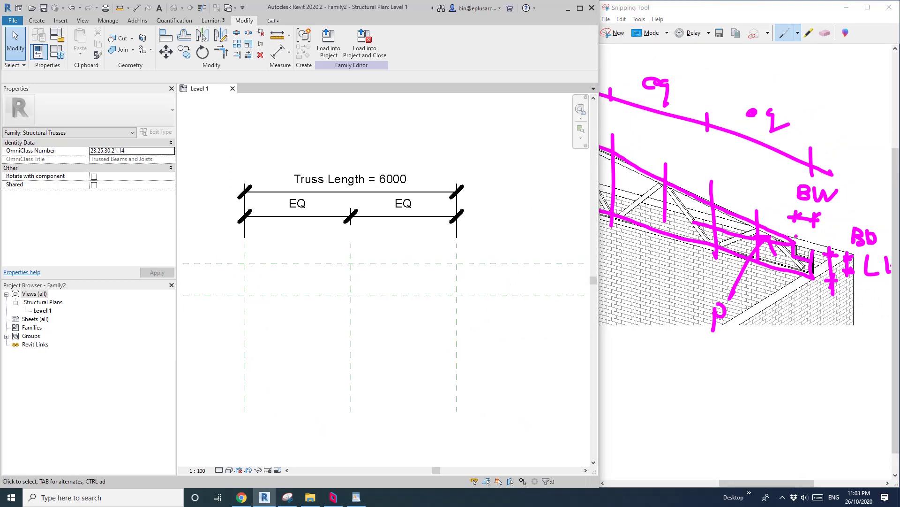
scroll(452, 281, "up", 1)
key("r")
key("p")
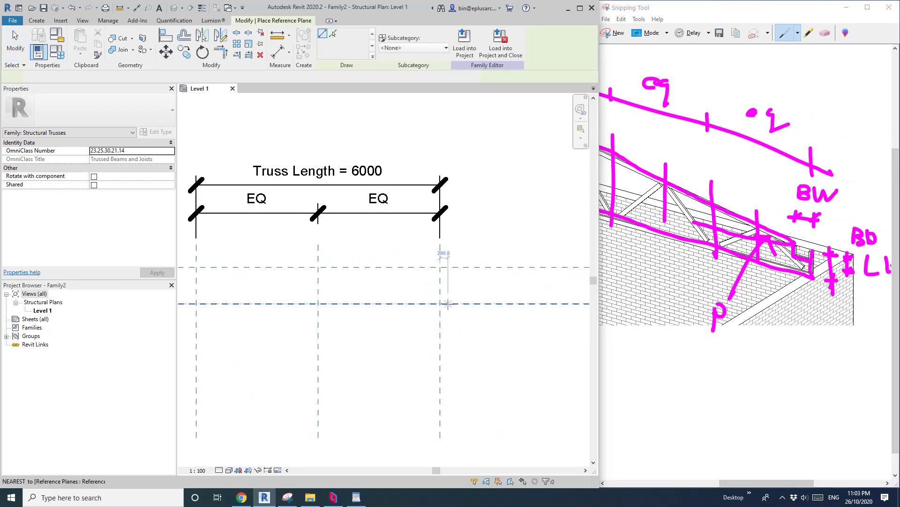
left_click(823, 447)
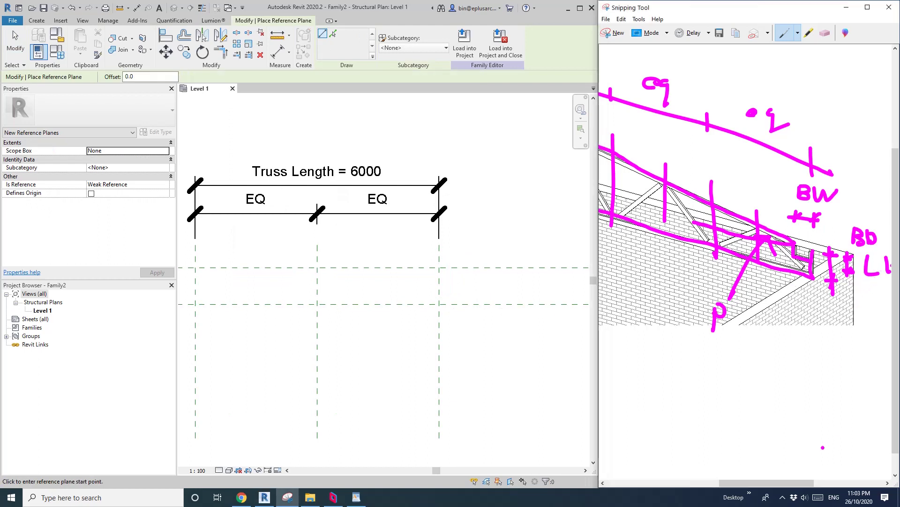
left_click_drag(780, 483, 800, 483)
scroll(483, 298, "up", 2)
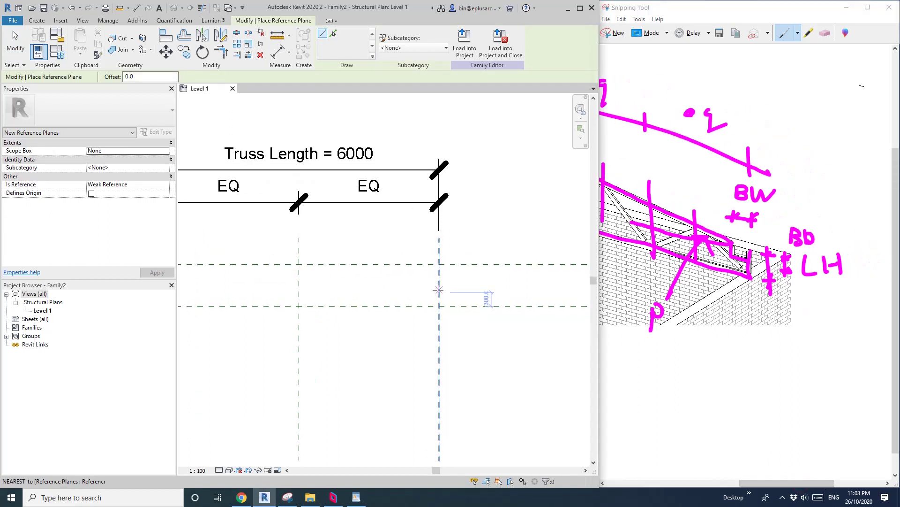
left_click(464, 288)
middle_click_drag(454, 284, 454, 287)
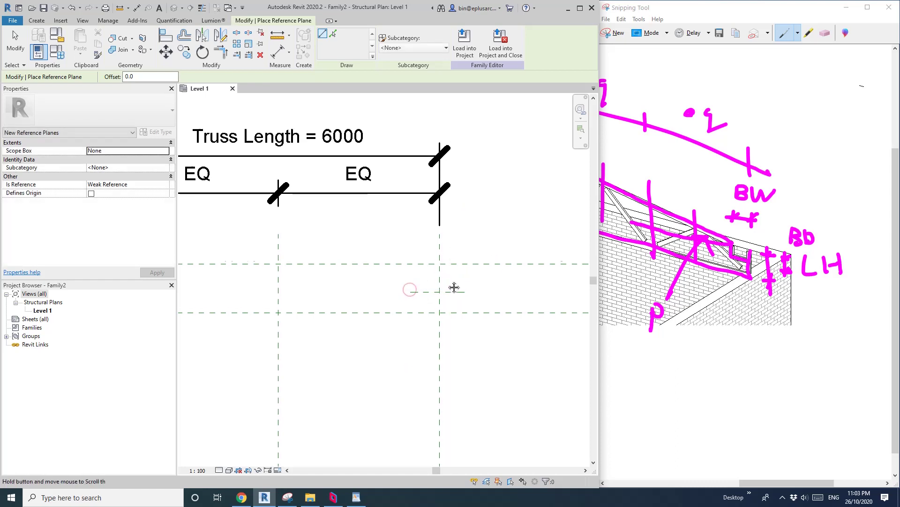
Add an aligned dimension between the short horizontal reference plane and the Bottom reference plane.
key("d")
key("i")
left_click(456, 292)
left_click(464, 312)
left_click(518, 300)
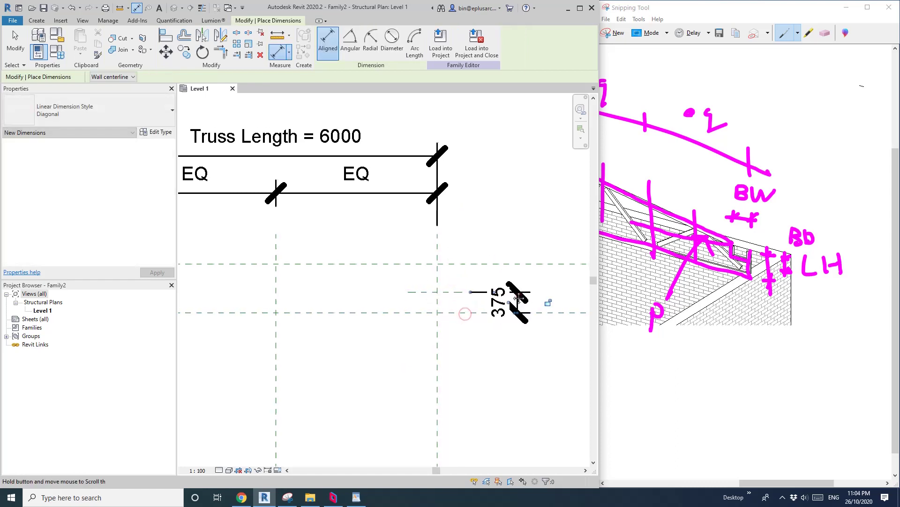
key("Escape")
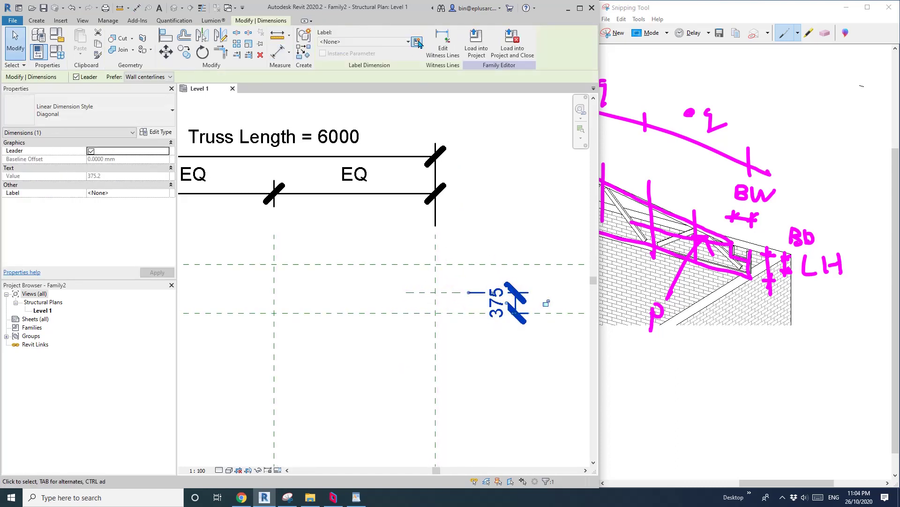
Label the low-end height dimension with a new instance family parameter named LH.
left_click(418, 42)
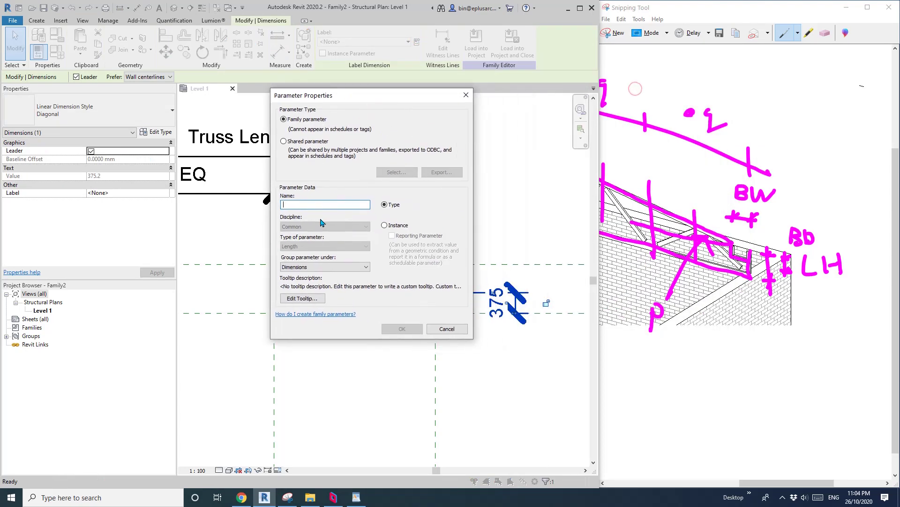
left_click(323, 208)
type("LH")
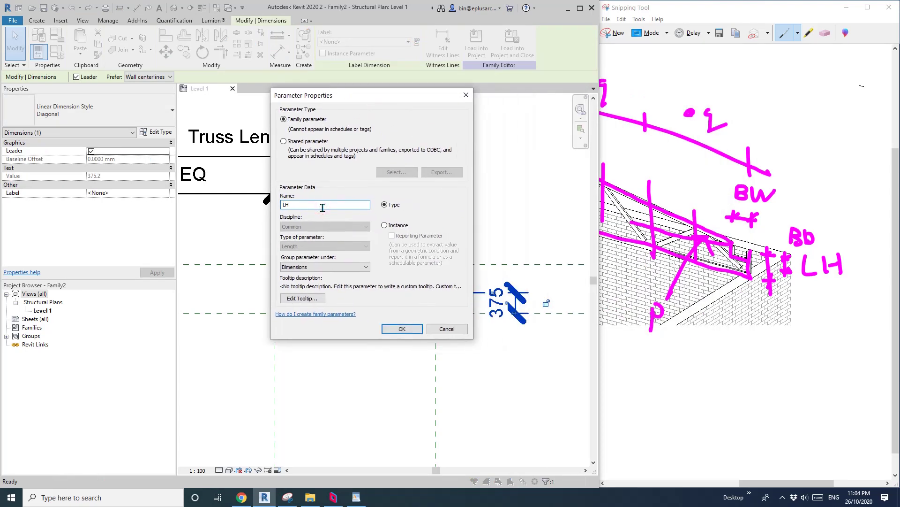
left_click(385, 226)
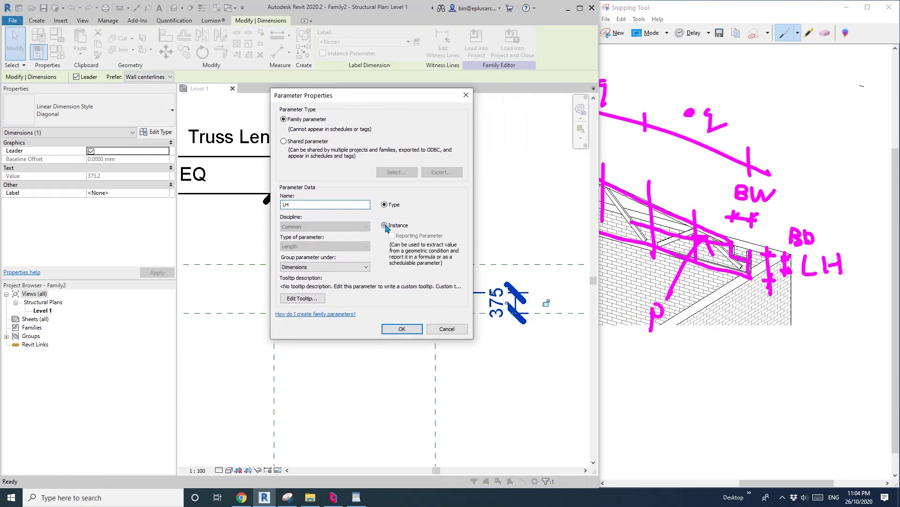
left_click(402, 329)
key("Escape")
Draw a short vertical reference plane just inside the truss's low-end vertical plane, crossing both horizontal height planes.
scroll(467, 315, "down", 2)
middle_click_drag(422, 326, 450, 309)
scroll(468, 303, "up", 1)
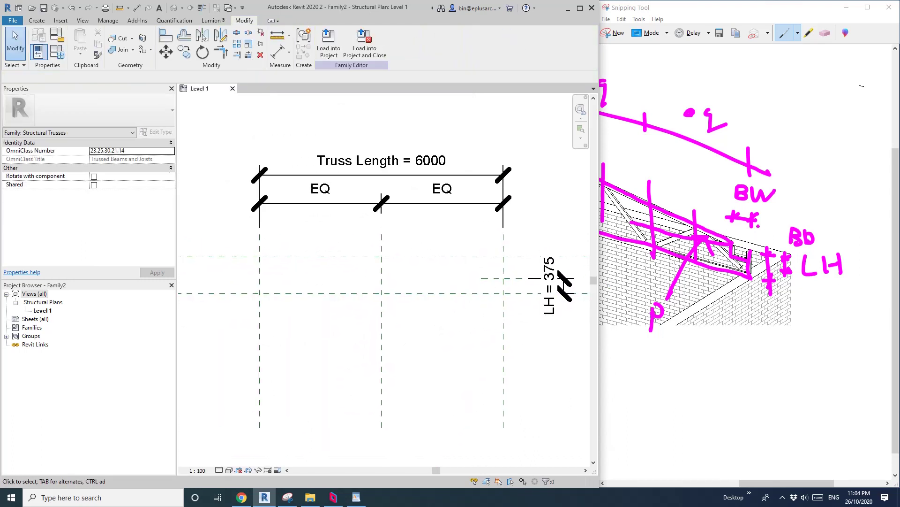
scroll(498, 296, "up", 1)
key("r")
key("p")
left_click(471, 311)
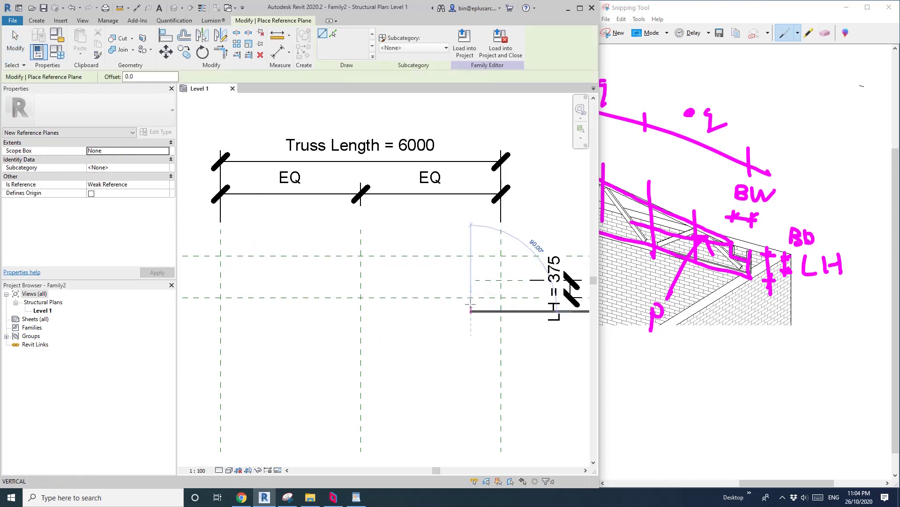
left_click(469, 235)
key("Escape")
key("Escape")
Add an aligned dimension between the short vertical reference plane and the low-end vertical plane, placed below the truss.
scroll(474, 251, "up", 1)
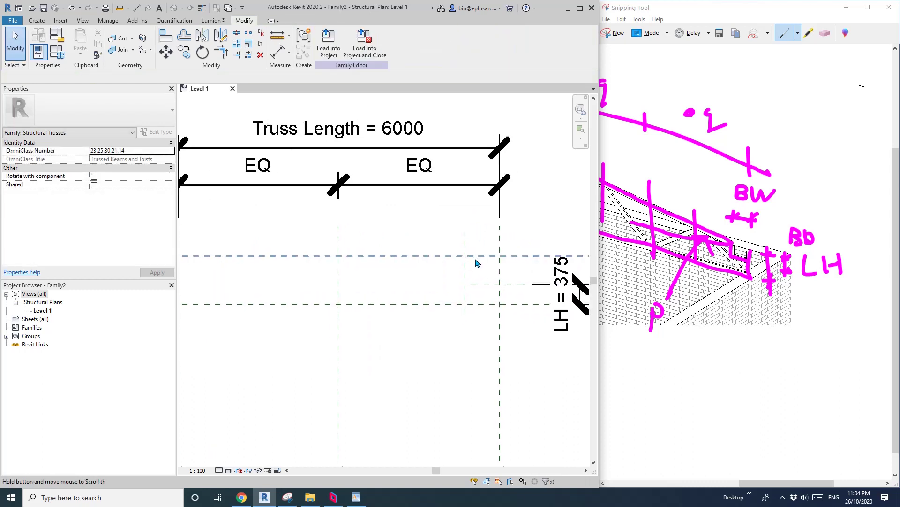
middle_click_drag(450, 250, 449, 261)
key("d")
key("d")
key("i")
scroll(446, 256, "up", 2)
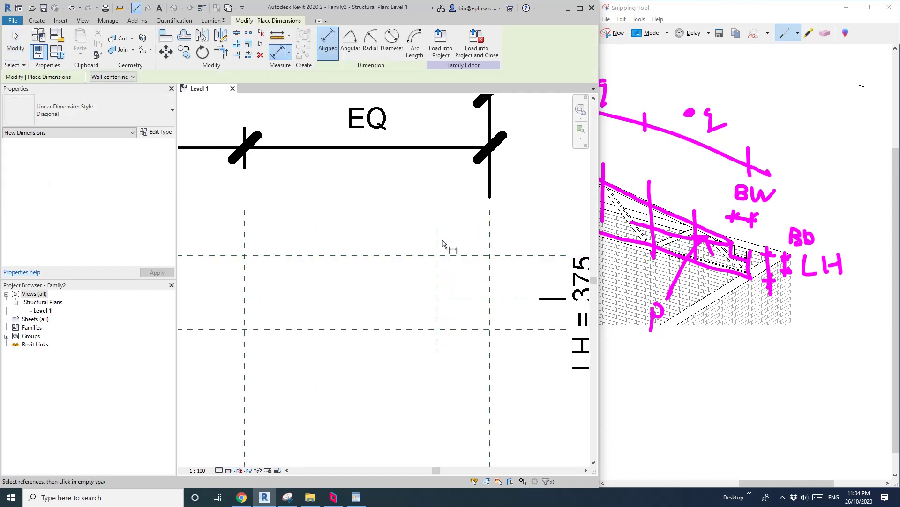
left_click(439, 244)
scroll(488, 264, "down", 1)
middle_click_drag(487, 303, 493, 255)
left_click(462, 345)
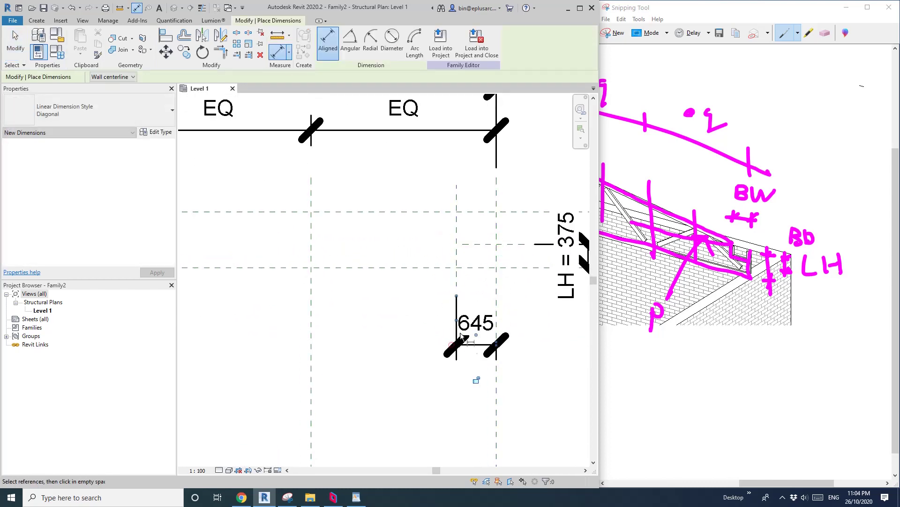
key("Escape")
key("Escape")
Label the notch width dimension with a new instance family parameter named BW.
left_click(475, 325)
left_click(418, 42)
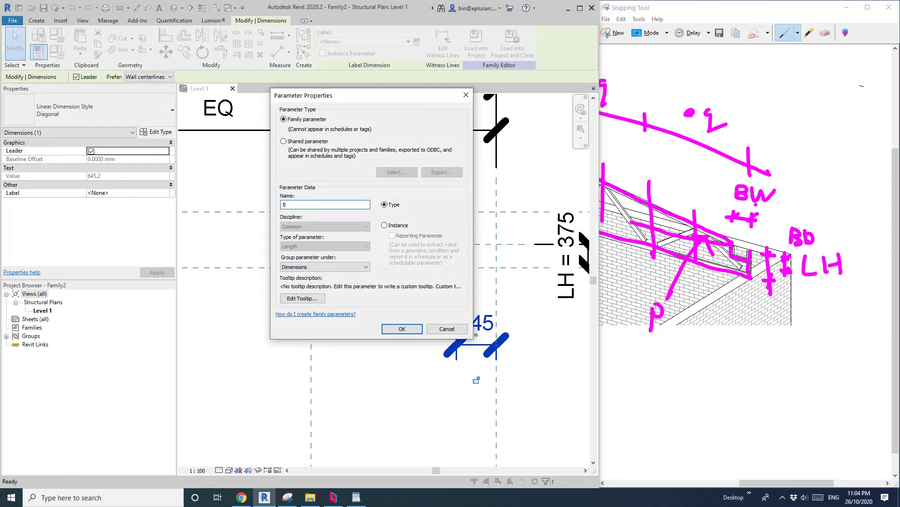
left_click(384, 225)
left_click(402, 331)
middle_click_drag(488, 334, 348, 311)
key("Escape")
Extend the short horizontal LH reference plane inward so it crosses the BW reference plane.
middle_click_drag(396, 283, 415, 284)
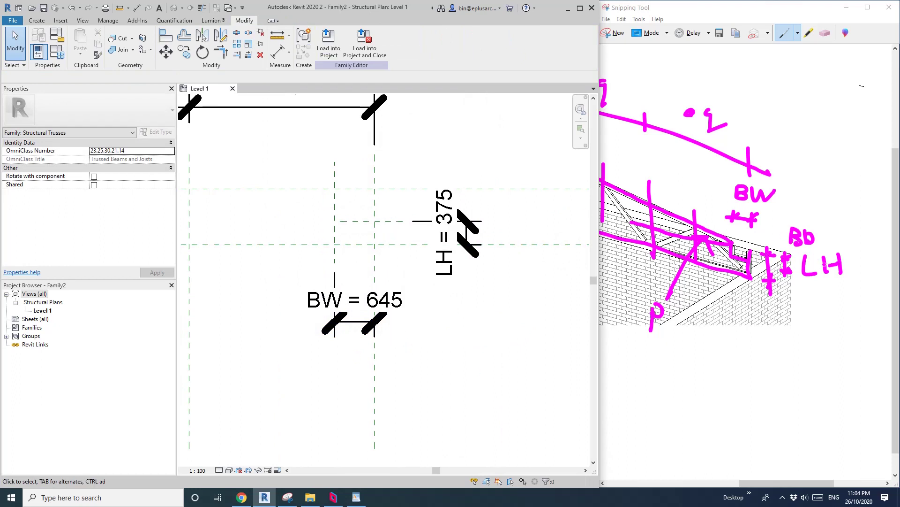
left_click(361, 226)
left_click_drag(342, 225, 301, 231)
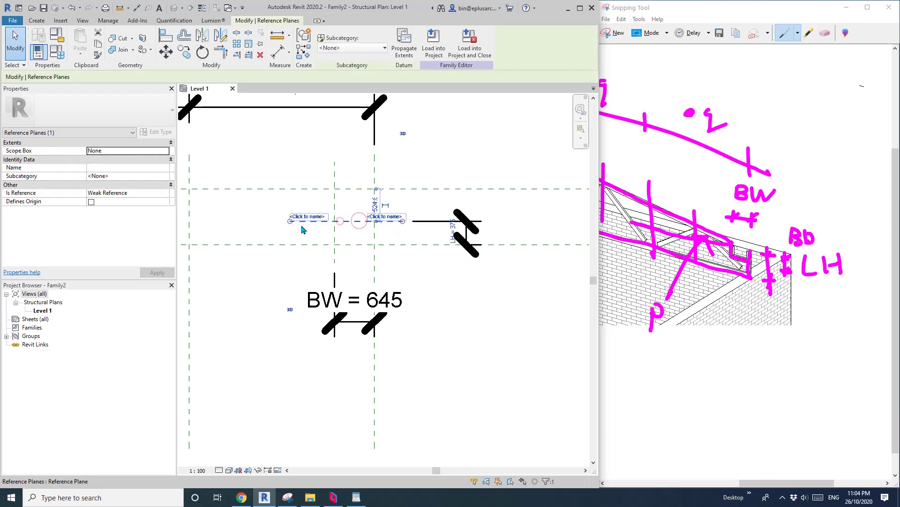
Draw a short horizontal reference plane about 200 mm below the LH plane at the truss's low end, crossing the BW plane.
key("Escape")
scroll(311, 237, "up", 1)
key("r")
key("p")
left_click(293, 233)
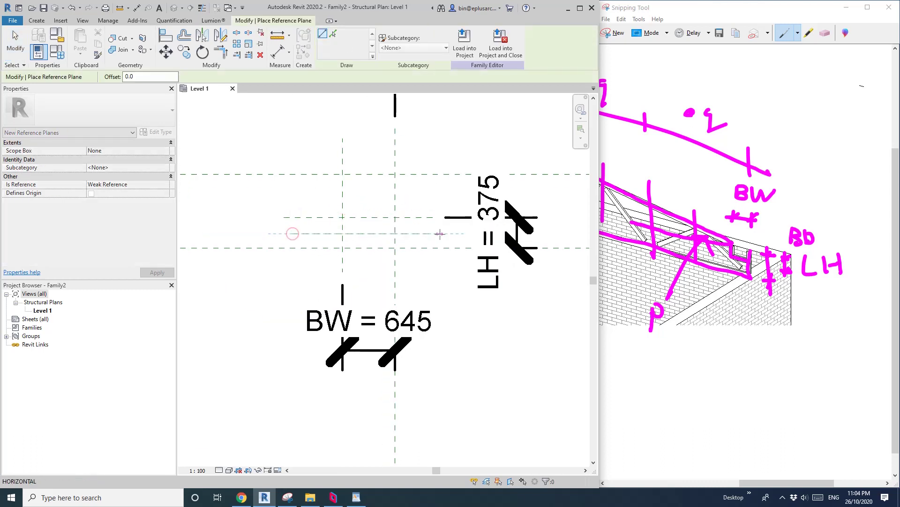
left_click(441, 234)
key("Escape")
Add an aligned dimension between the two short horizontal reference planes, placed beyond the LH dimension.
middle_click_drag(362, 237, 367, 239)
key("d")
key("i")
left_click(336, 218)
left_click(333, 234)
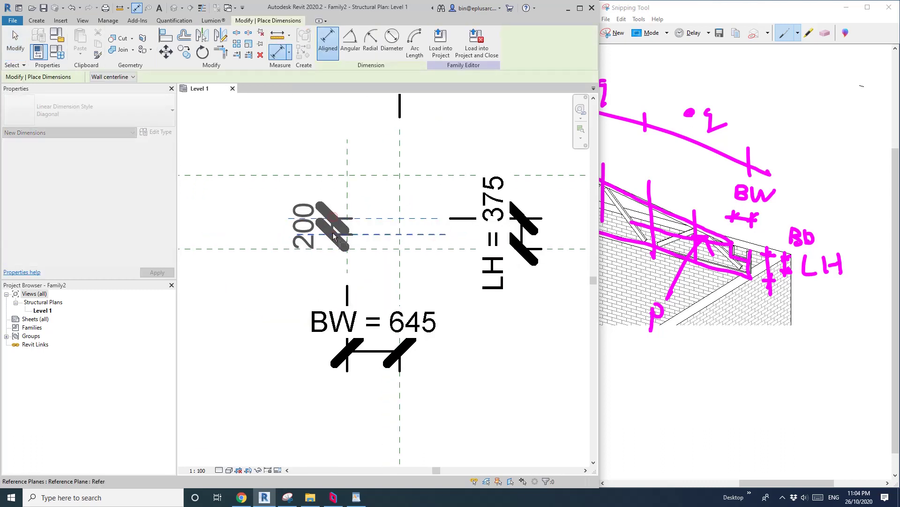
scroll(446, 236, "down", 1)
middle_click_drag(445, 236, 343, 234)
left_click(458, 226)
key("Escape")
Label the notch depth dimension with a new instance family parameter named BD.
left_click(460, 220)
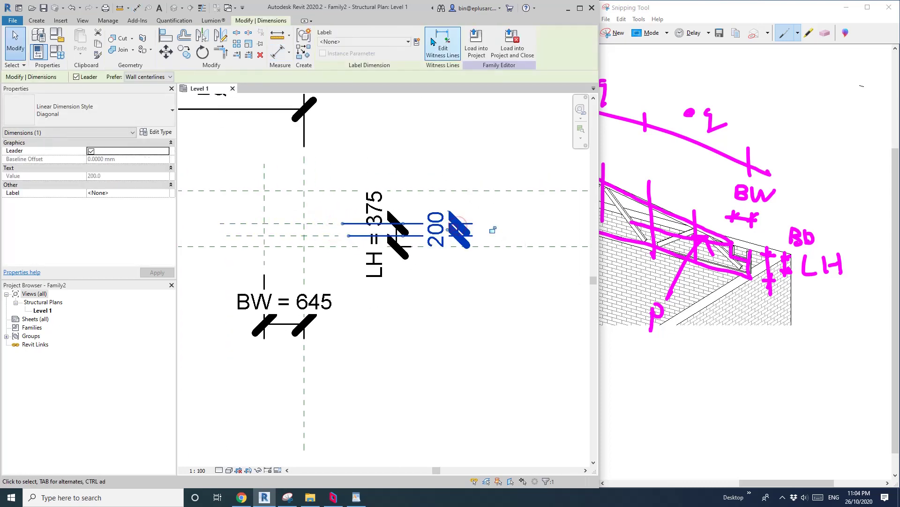
left_click(417, 40)
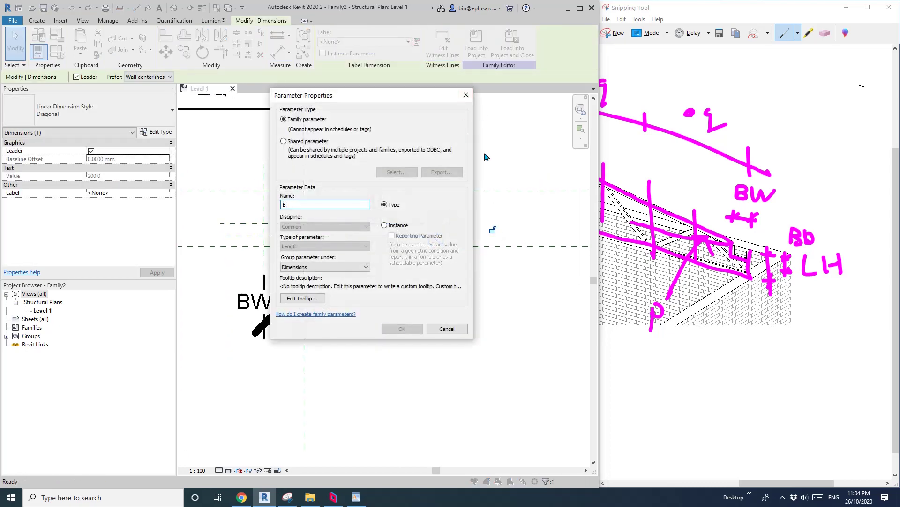
left_click(392, 226)
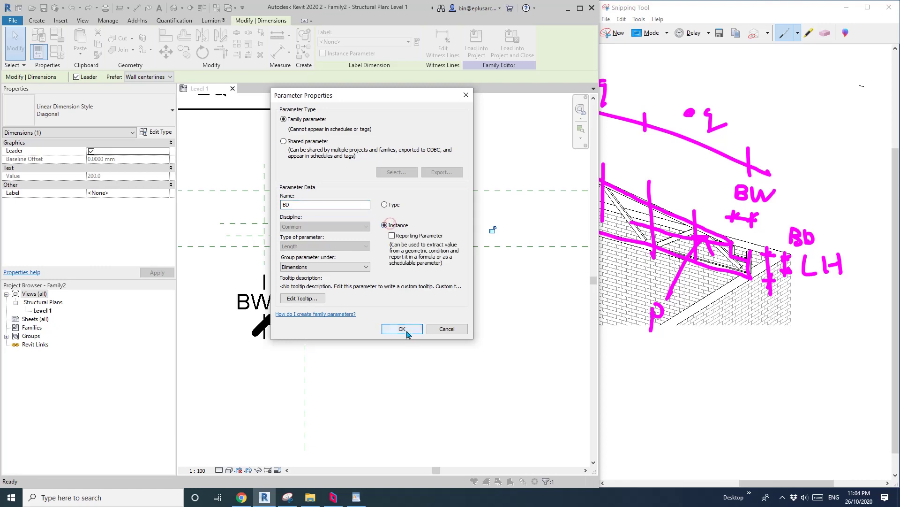
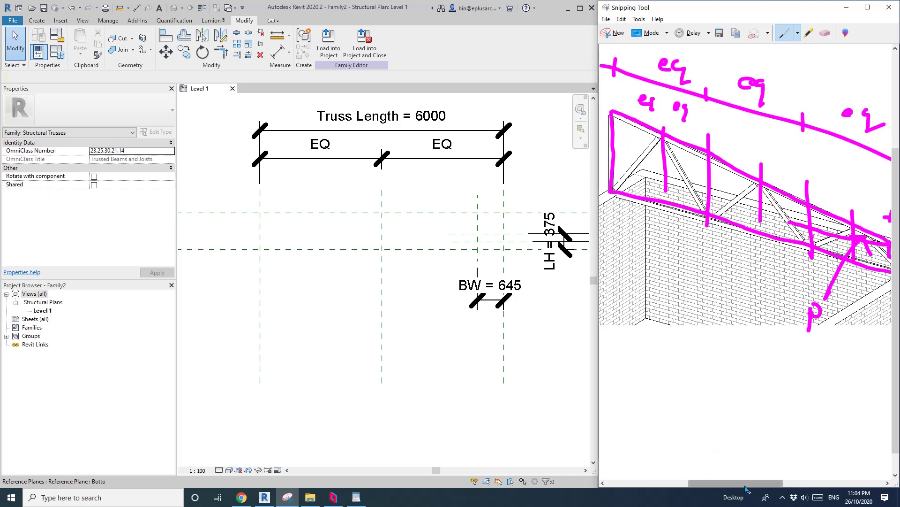
Draw a sloping reference line from the LH plane's intersection with the low-end plane to the upper corner of the truss's high end.
left_click_drag(745, 486, 781, 486)
middle_click_drag(386, 267, 393, 282)
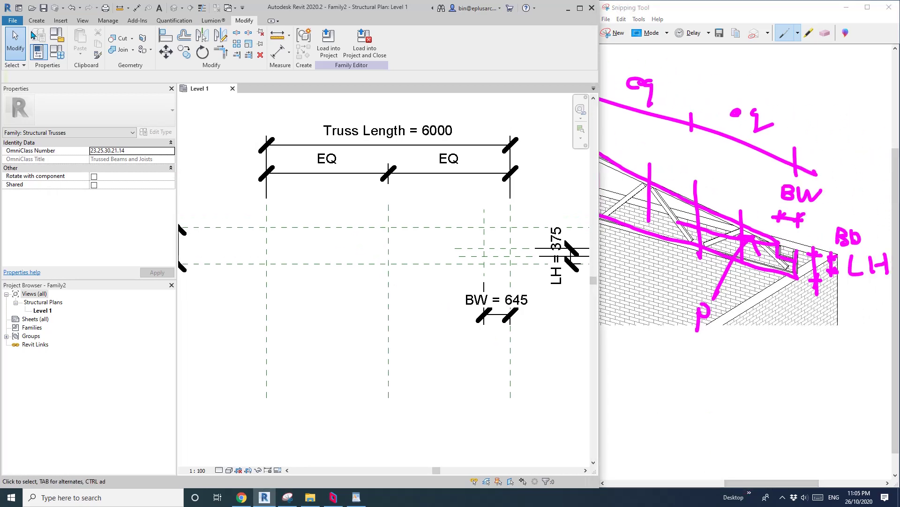
left_click(37, 21)
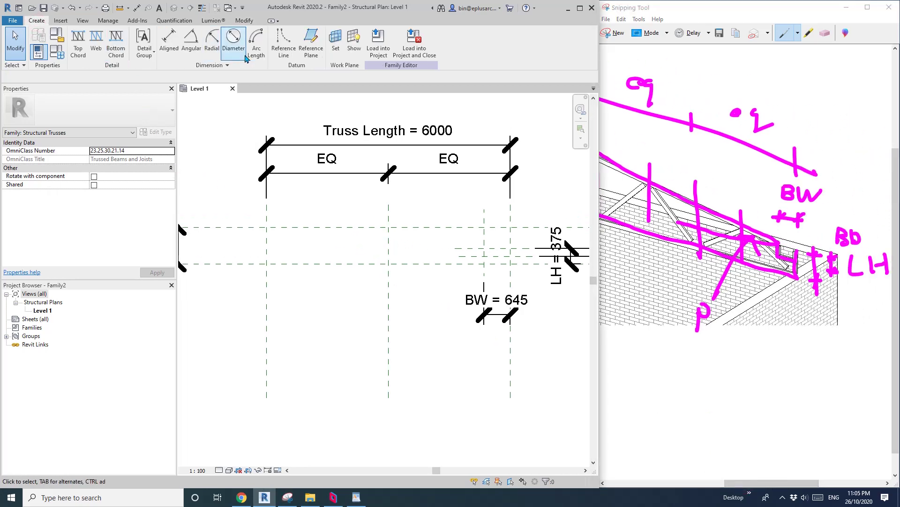
left_click(285, 47)
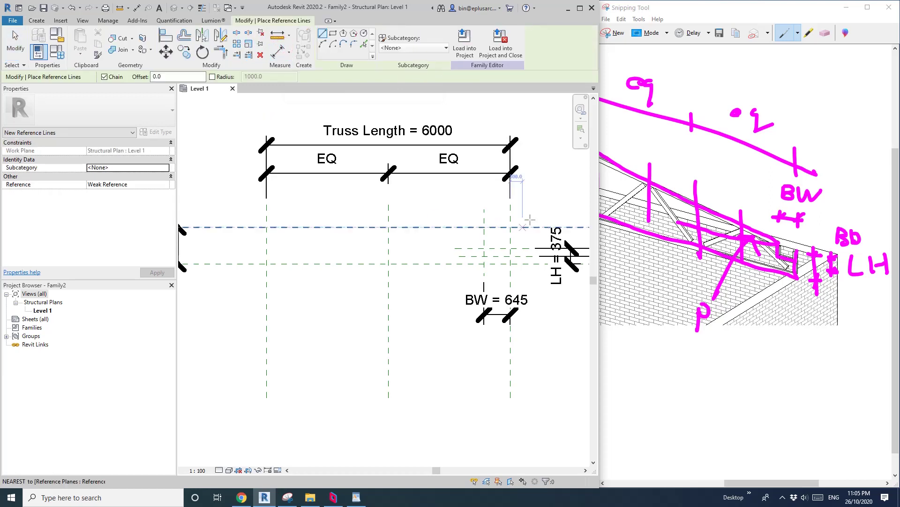
scroll(510, 282, "up", 2)
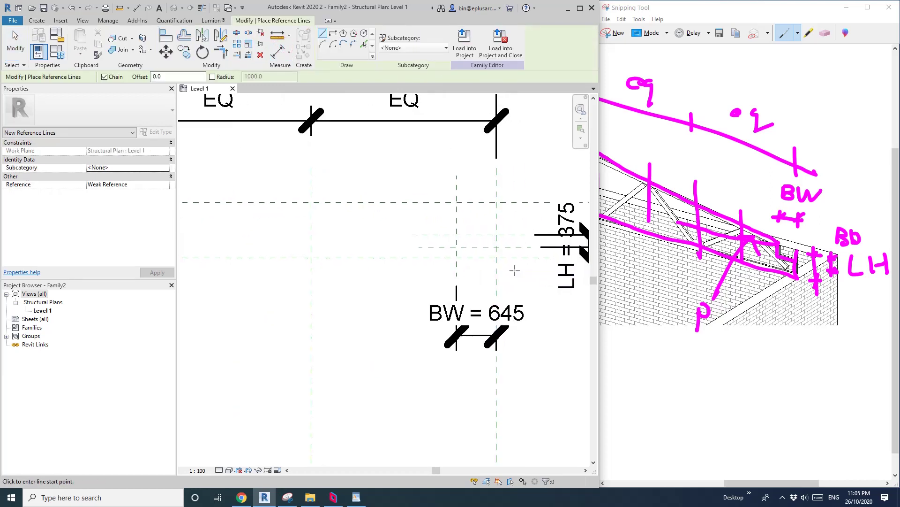
left_click(496, 234)
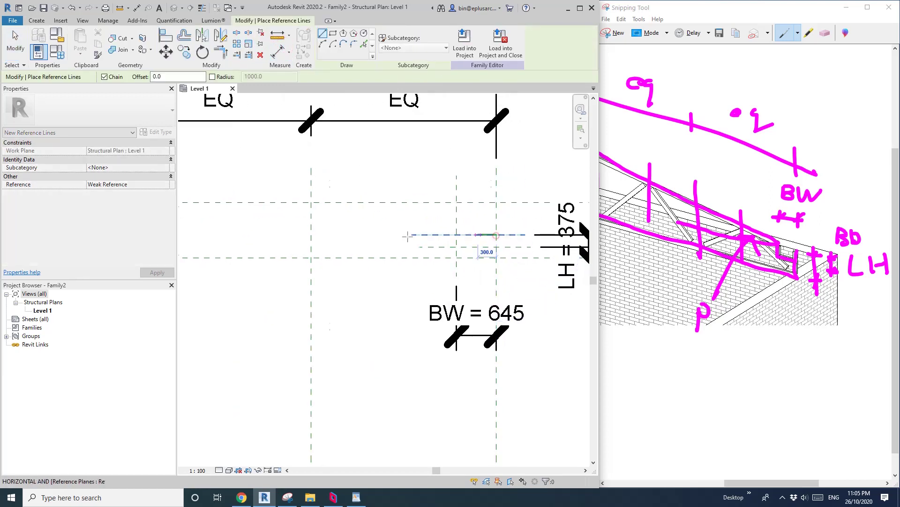
scroll(315, 249, "down", 2)
middle_click_drag(316, 250, 488, 255)
scroll(379, 219, "up", 1)
left_click(339, 219)
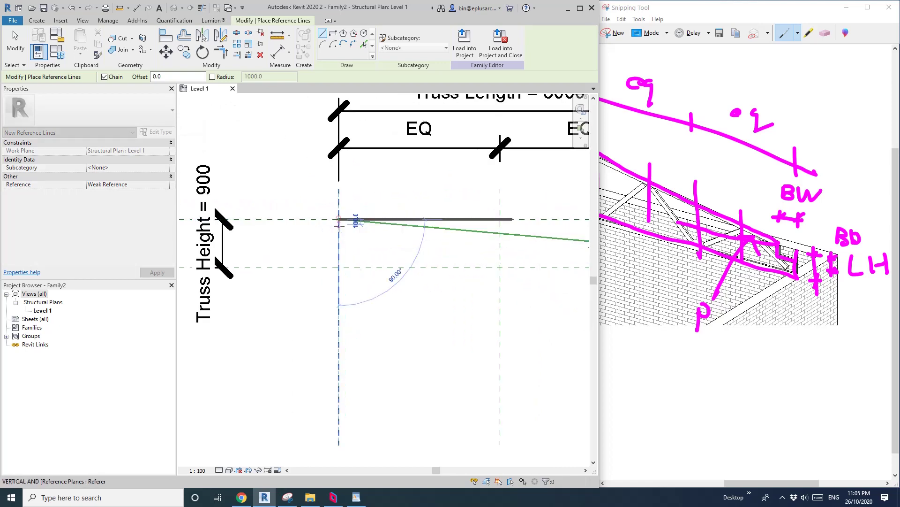
scroll(338, 225, "down", 1)
key("Escape")
key("Escape")
scroll(425, 235, "down", 1)
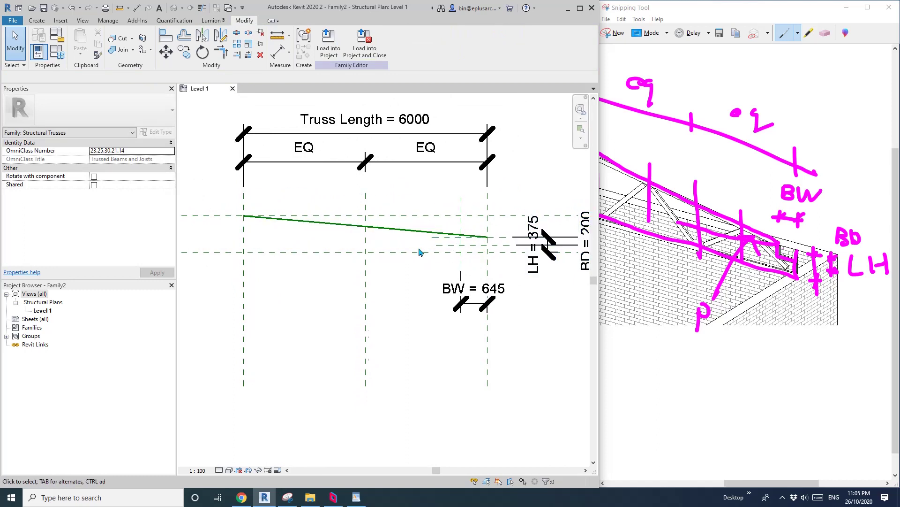
Examine the equal panel divisions marked along the truss in the annotated snip.
middle_click_drag(418, 250, 447, 251)
left_click(689, 246)
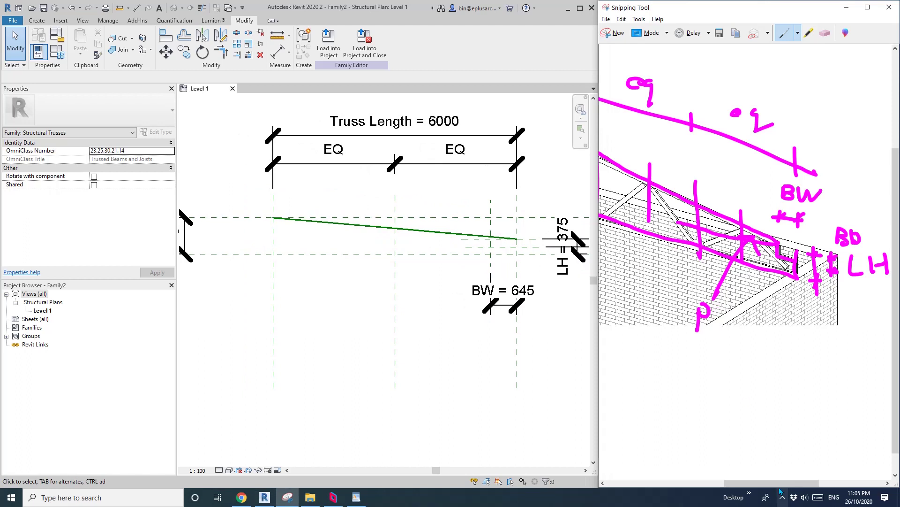
mouse_move(780, 483)
left_mouse_down()
mouse_move(736, 483)
mouse_move(751, 483)
left_mouse_up()
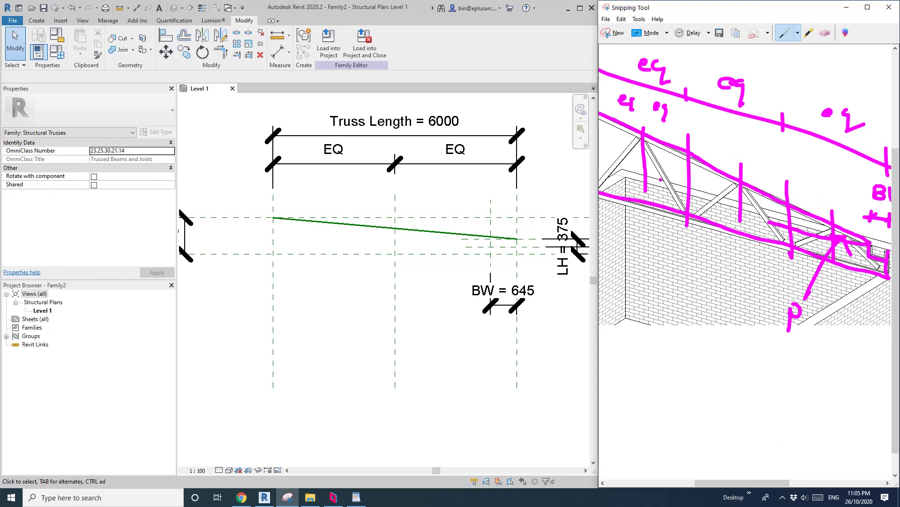
left_click(315, 287)
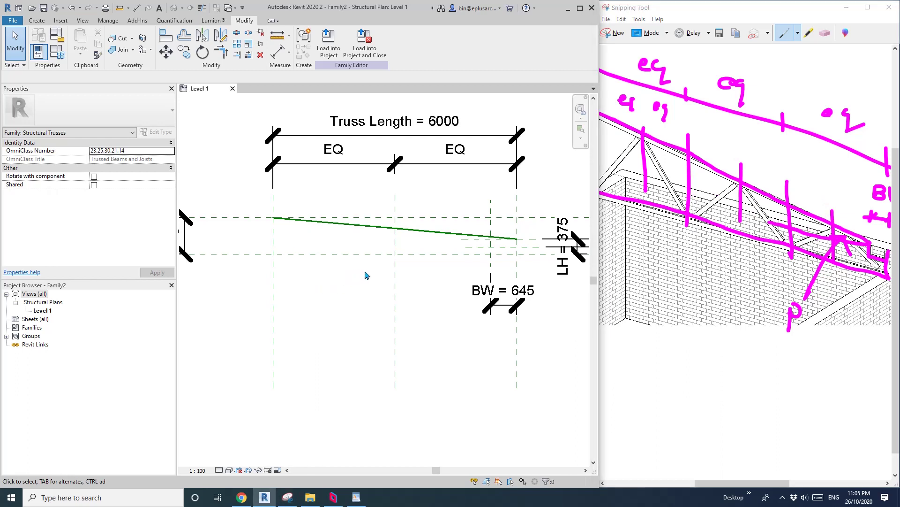
middle_click_drag(366, 273, 361, 282)
left_click(393, 306)
left_click(426, 334)
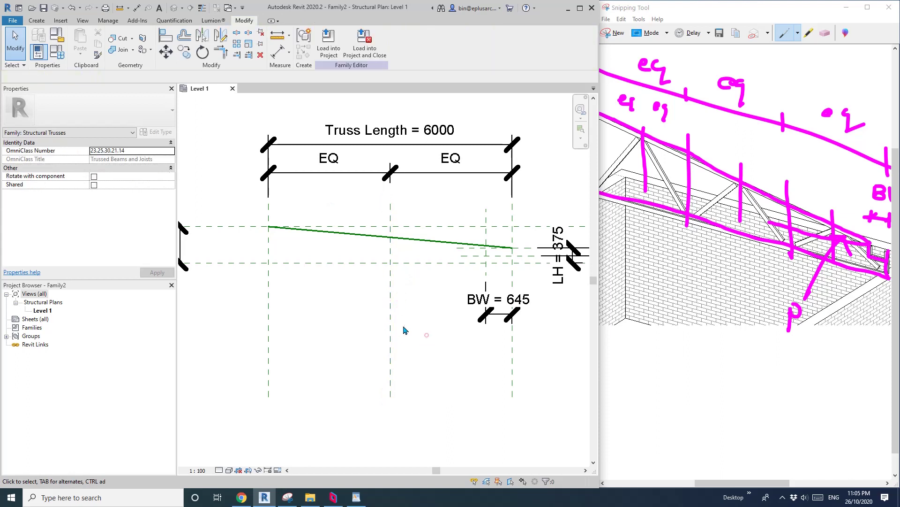
Temporarily hide the Center reference plane in the Level 1 view.
left_click(390, 323)
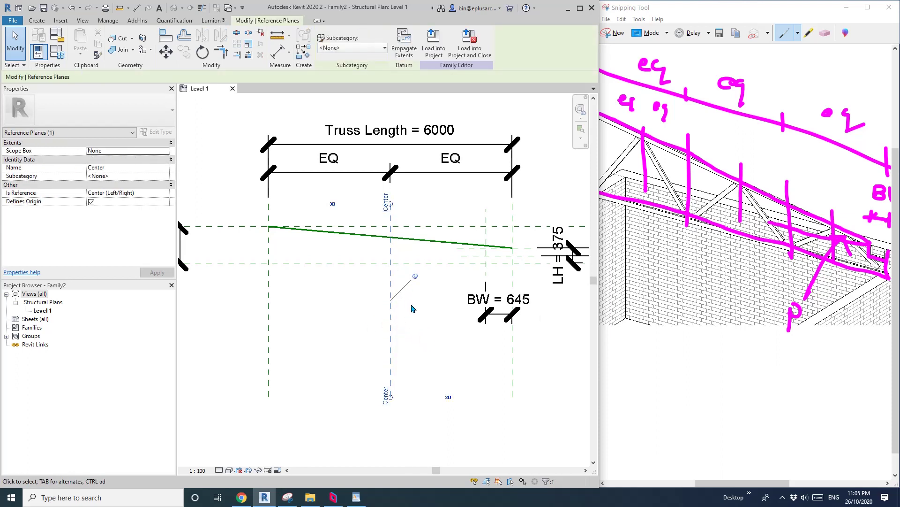
left_click(438, 314)
left_click(392, 305)
left_click(334, 285)
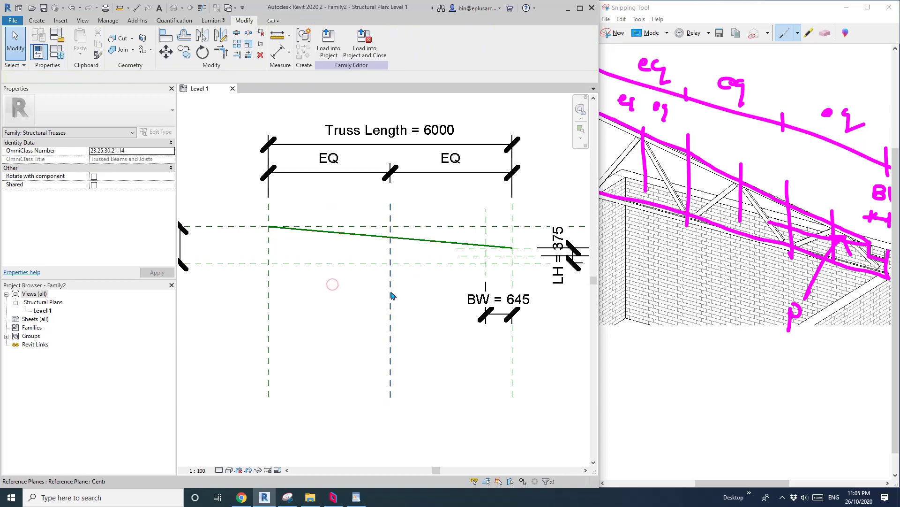
left_click(390, 290)
left_click(348, 298)
left_click(390, 288)
middle_click_drag(345, 291, 343, 296)
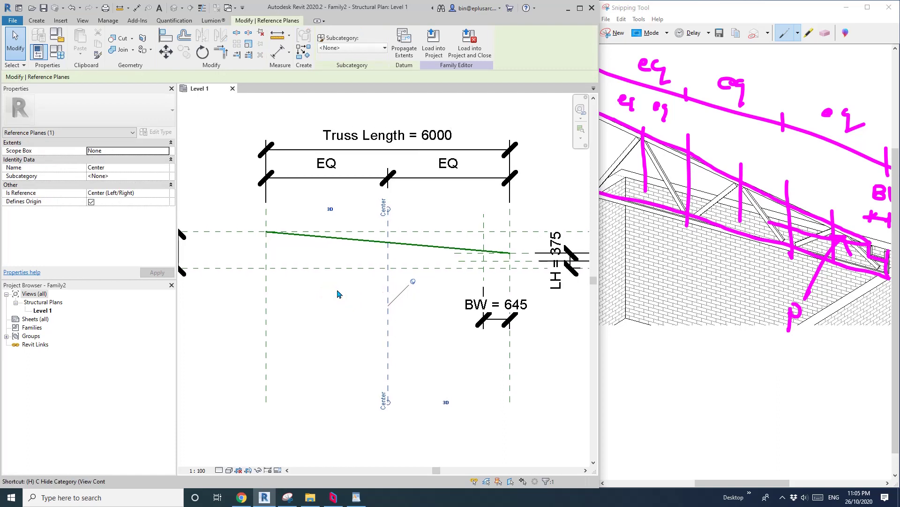
key("c")
middle_click_drag(366, 284, 362, 291)
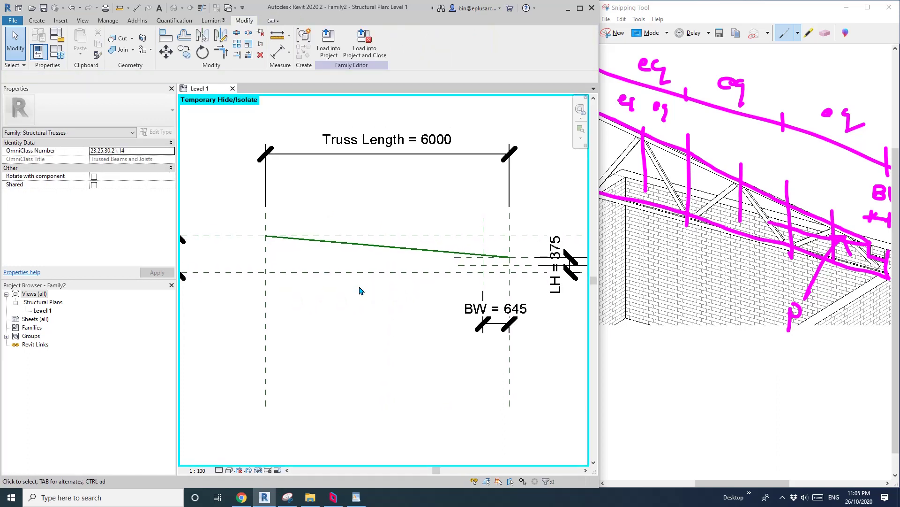
Draw five vertical reference planes crossing the truss height between its high-end and low-end vertical planes.
key("r")
key("p")
left_click(313, 323)
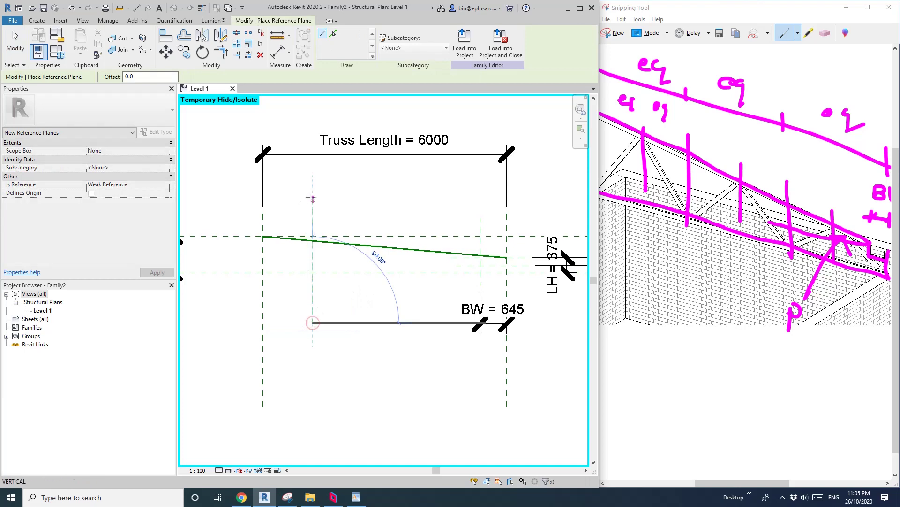
left_click(313, 192)
left_click(362, 322)
left_click(362, 201)
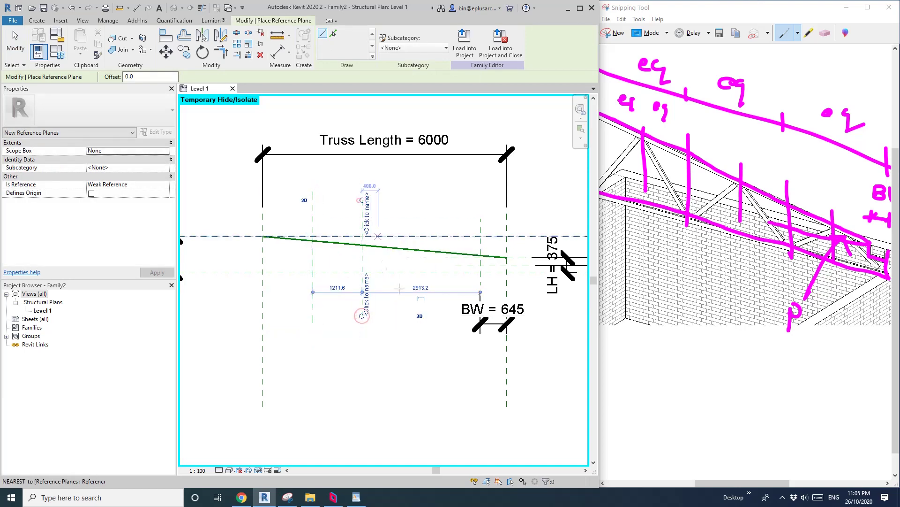
left_click(397, 322)
left_click(397, 191)
left_click(433, 294)
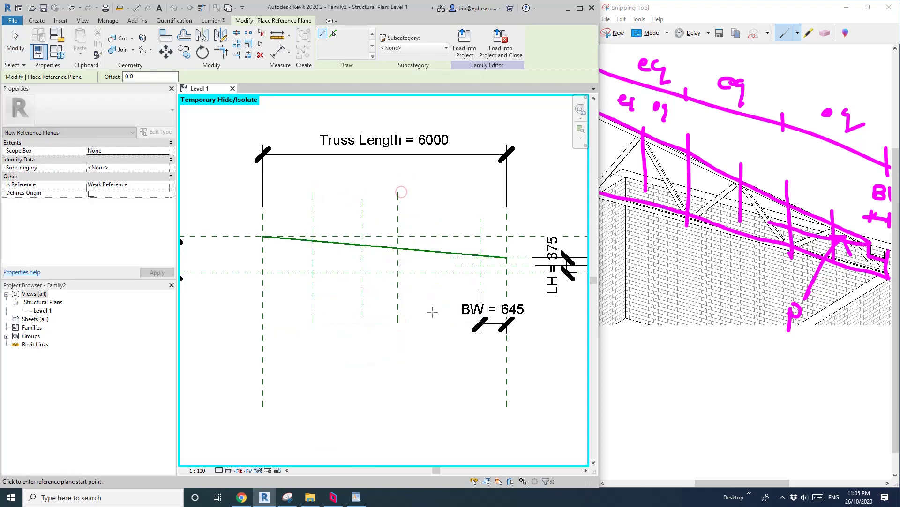
left_click(432, 201)
left_click(457, 294)
left_click(459, 193)
key("Escape")
key("Escape")
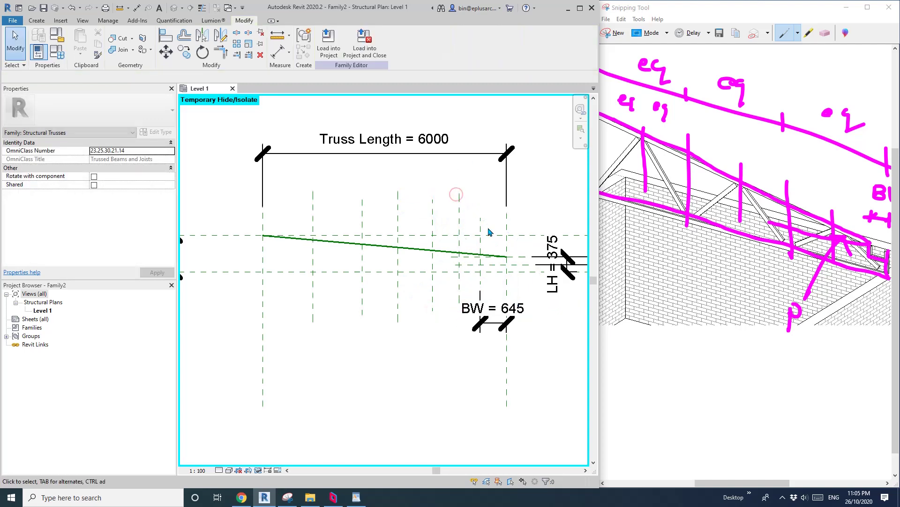
Add a continuous aligned dimension through both end planes and the five intermediate vertical planes, placed below the truss.
key("d")
key("i")
left_click(507, 225)
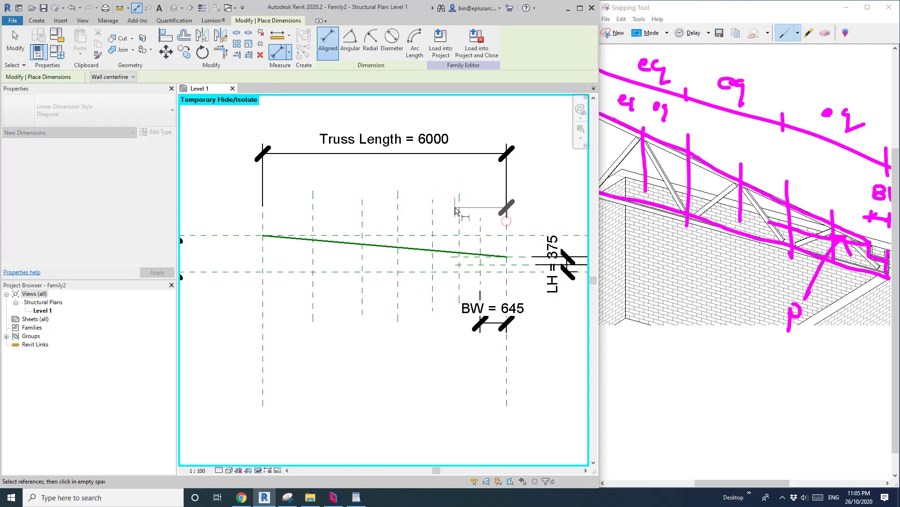
left_click(459, 221)
left_click(433, 221)
left_click(398, 222)
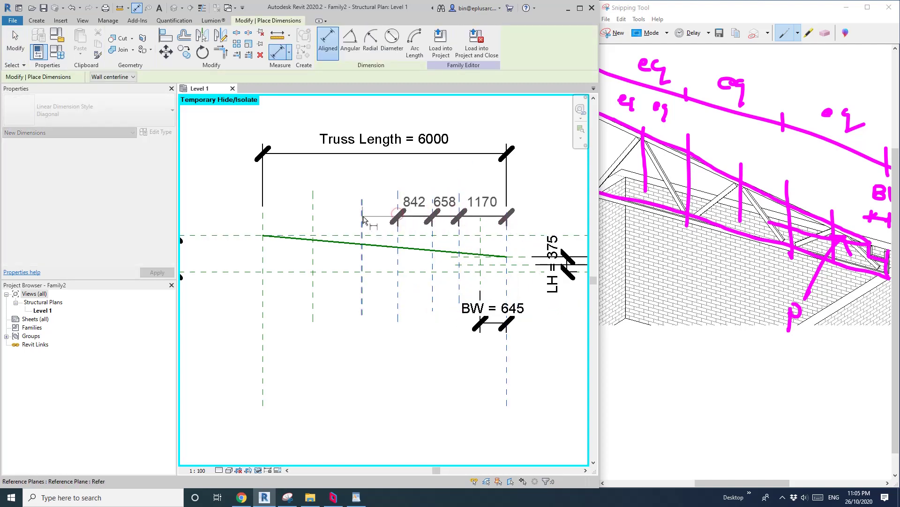
left_click(362, 220)
left_click(313, 220)
left_click(263, 220)
scroll(339, 280, "down", 1)
middle_click_drag(339, 281, 344, 227)
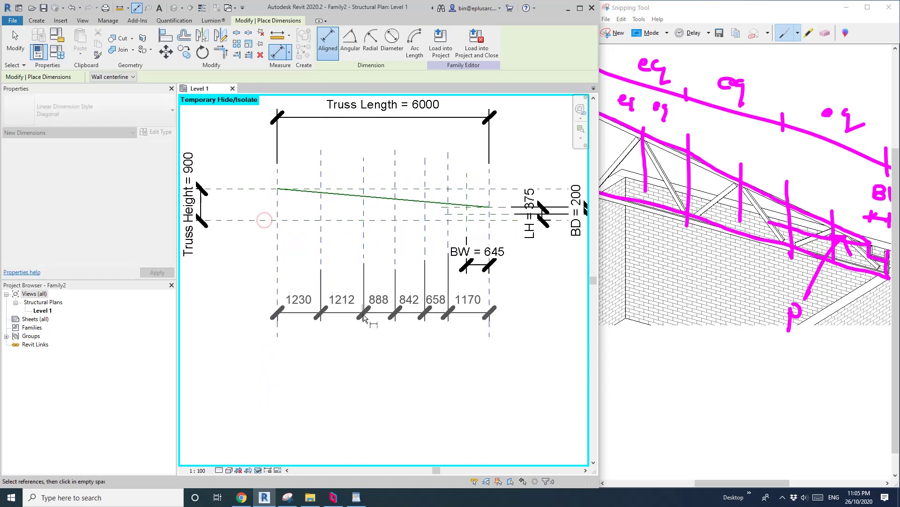
left_click(366, 315)
Apply the equality constraint to the six-segment dimension string below the truss.
left_click(384, 269)
key("Escape")
key("Escape")
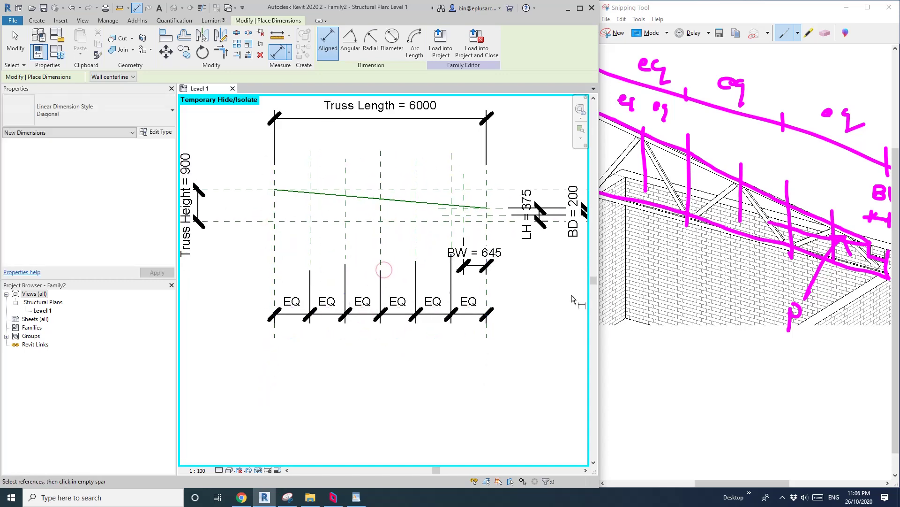
Draw a vertical web along the high-end plane, from the bottom reference plane up to the start of the sloping reference line.
middle_click_drag(500, 289, 513, 329)
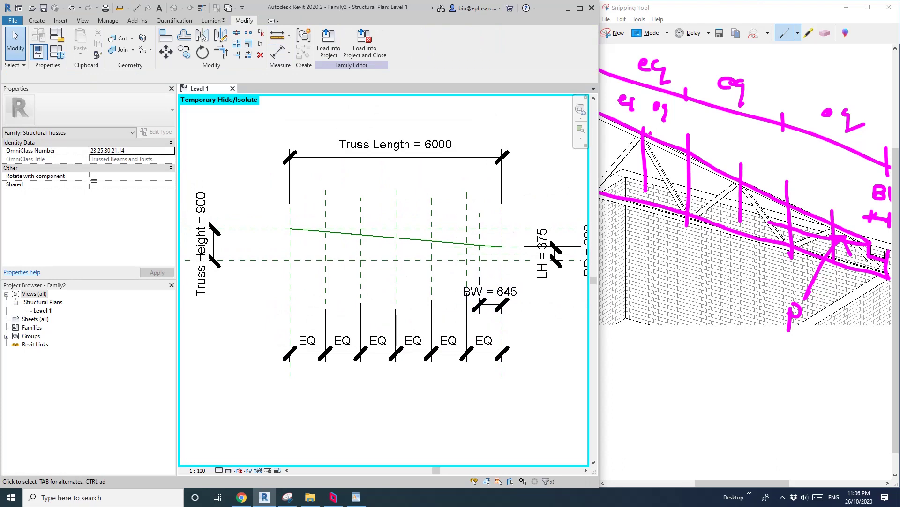
scroll(420, 261, "up", 2)
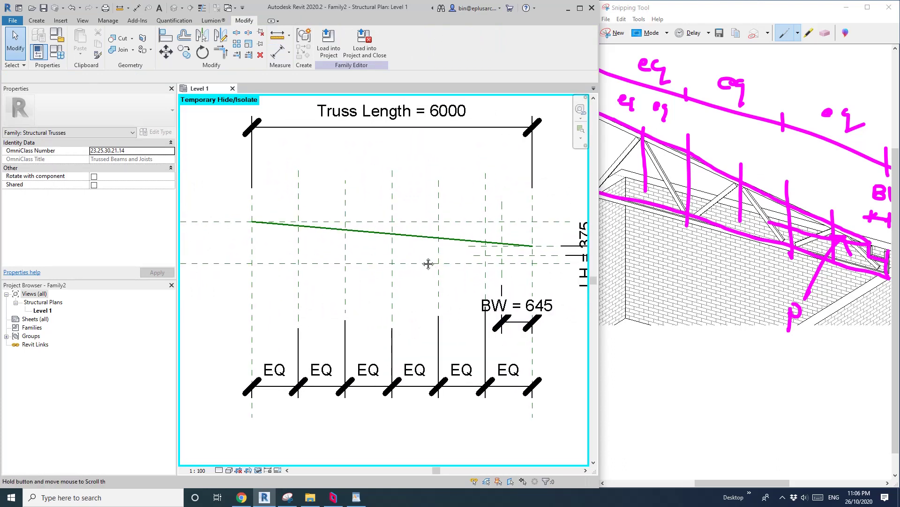
middle_click_drag(428, 262, 428, 266)
scroll(420, 261, "down", 1)
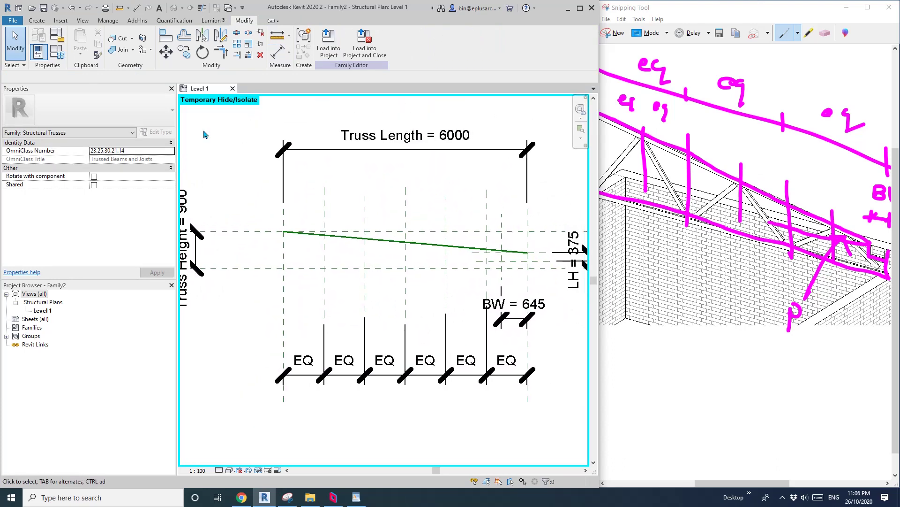
left_click(39, 22)
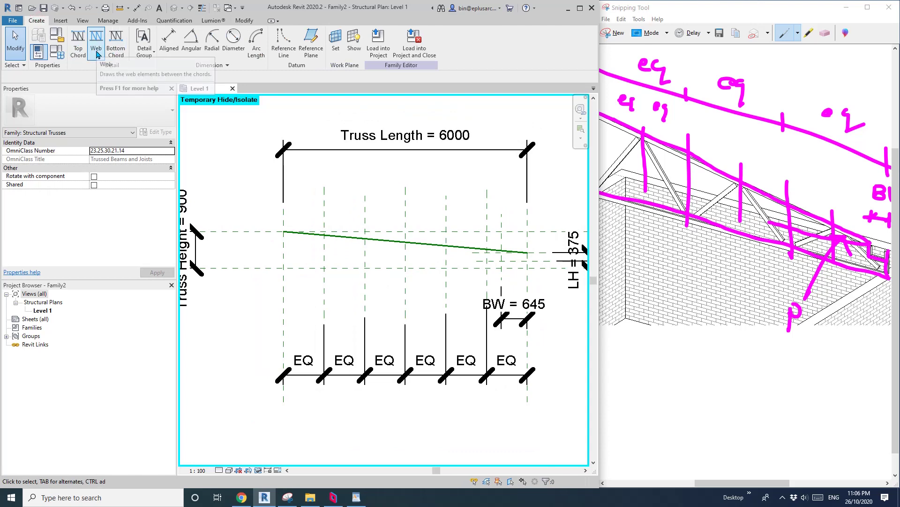
middle_click_drag(435, 204, 417, 217)
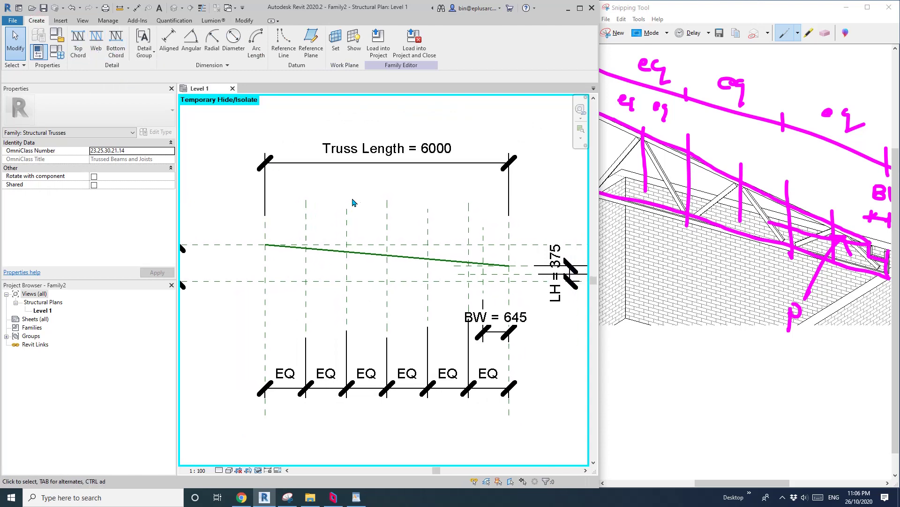
scroll(187, 169, "up", 1)
left_click(97, 44)
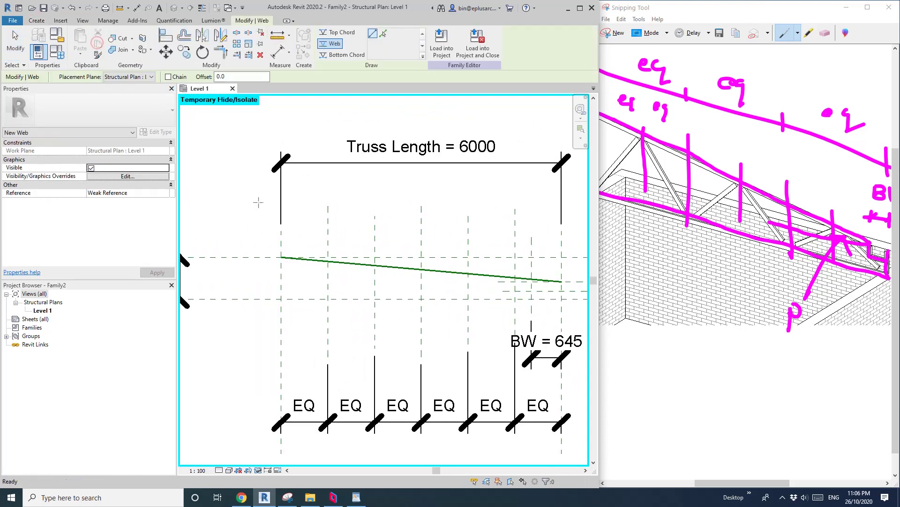
scroll(291, 267, "up", 1)
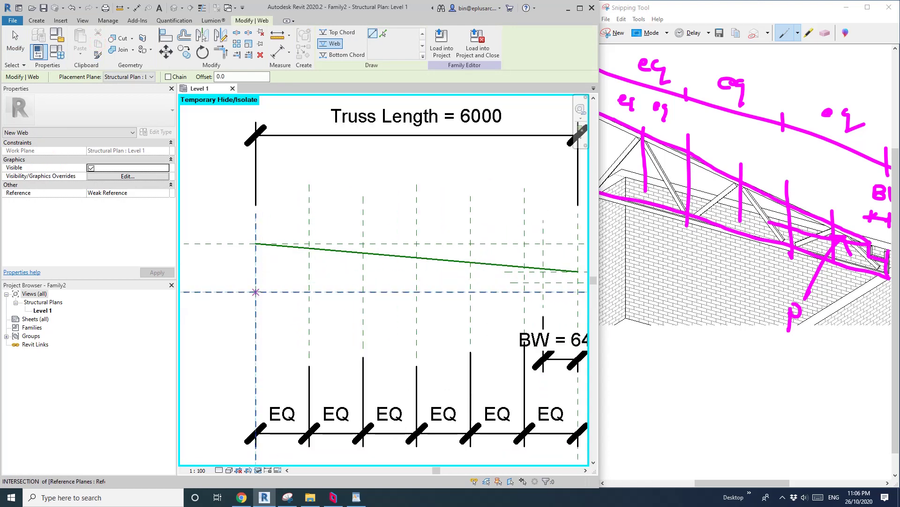
left_click(256, 292)
left_click(256, 244)
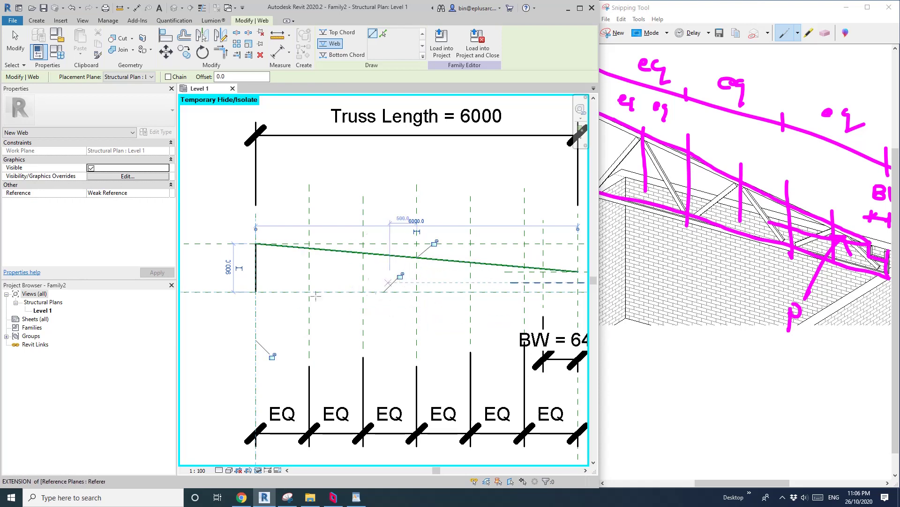
Draw two diagonal webs: high-end bottom corner up to the sloping line at the first intermediate plane, and down to the bottom plane at the second.
scroll(266, 287, "up", 3)
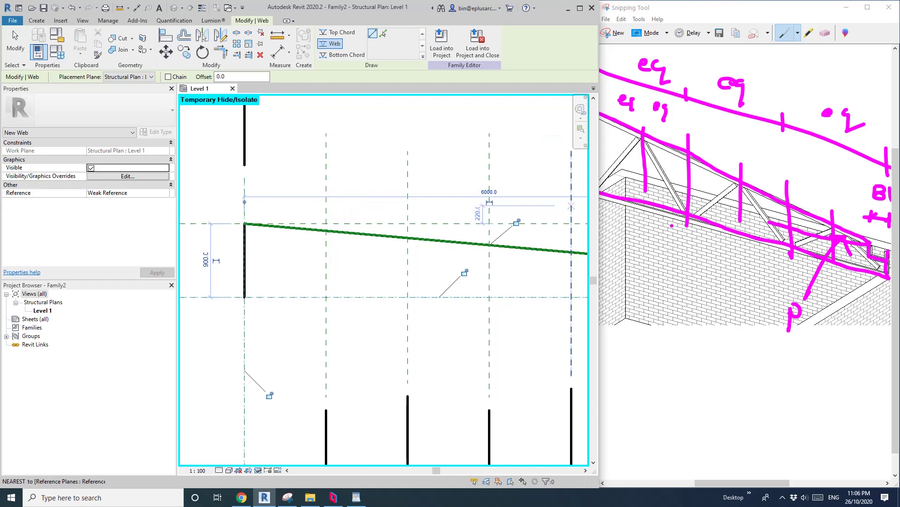
left_click(599, 226)
left_click(391, 268)
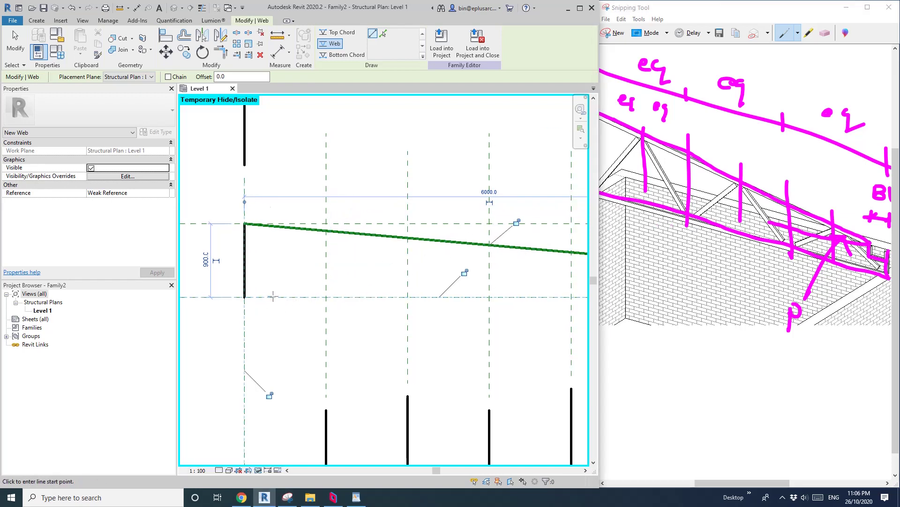
left_click(244, 297)
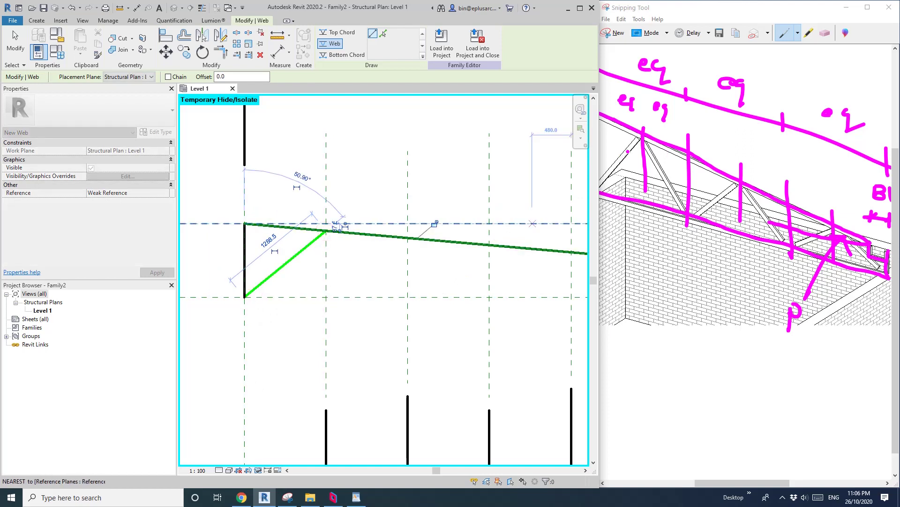
left_click(326, 230)
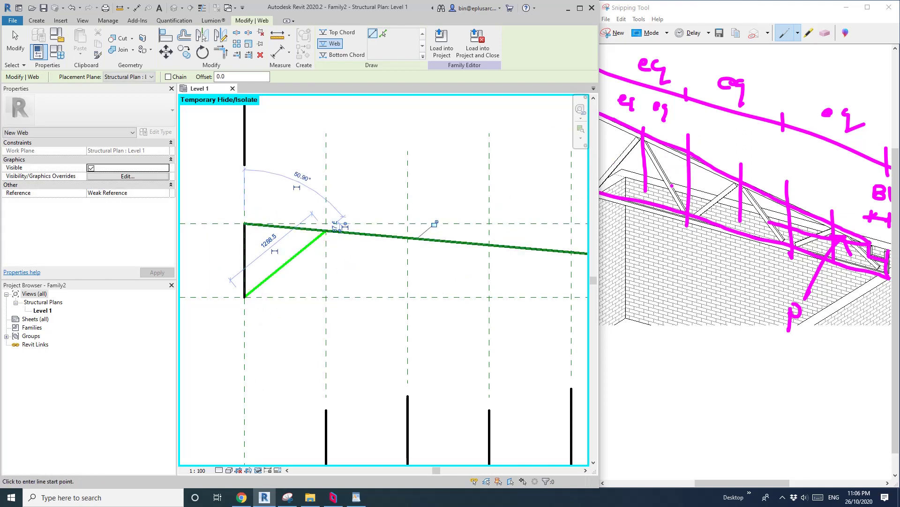
left_click(326, 230)
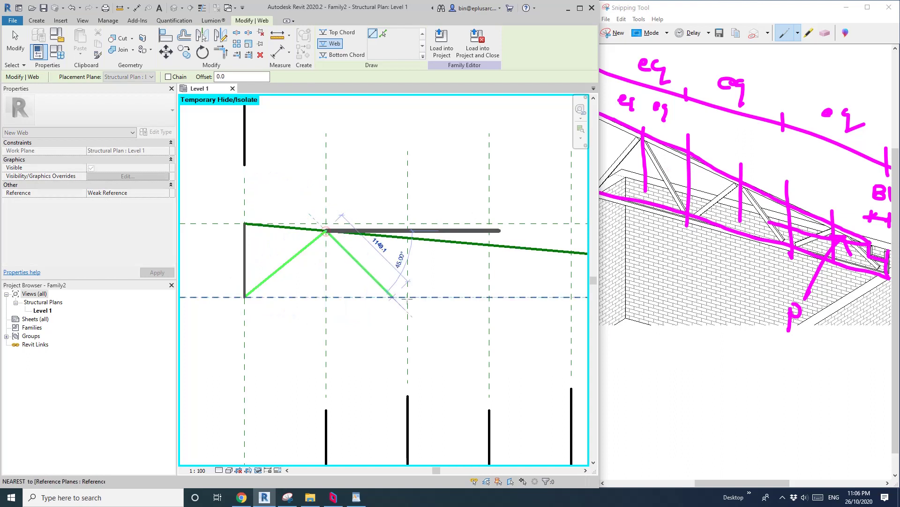
left_click(407, 297)
Continue the zigzag with diagonal webs up to the sloping line at the third intermediate plane and down to the bottom plane at the fourth.
middle_click_drag(556, 266, 491, 272)
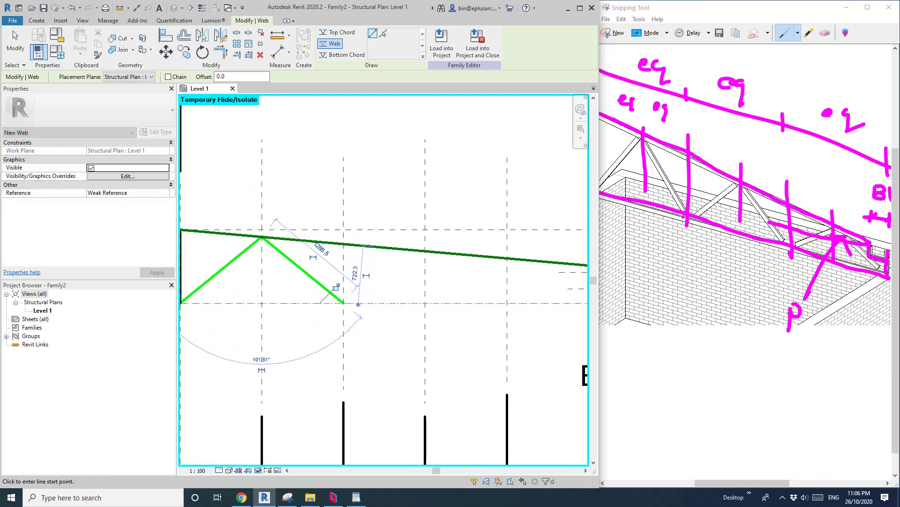
left_click(344, 303)
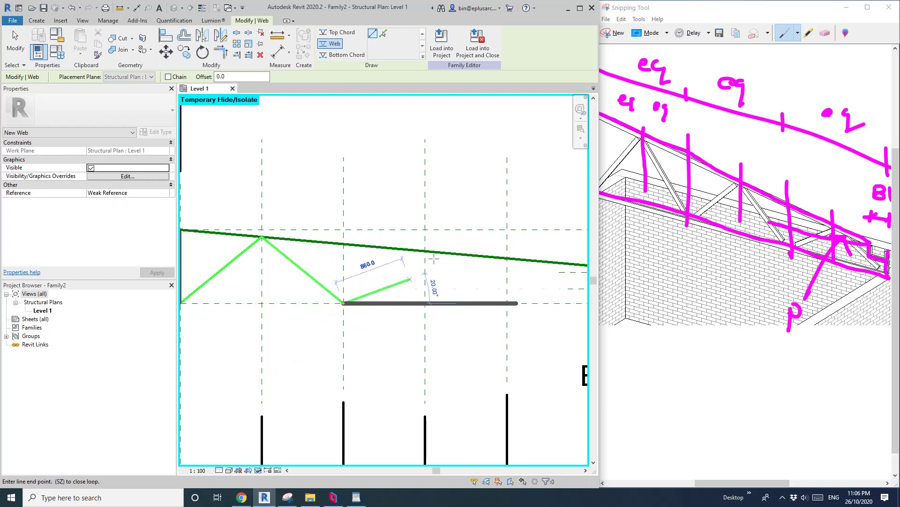
left_click(421, 261)
scroll(406, 286, "down", 2)
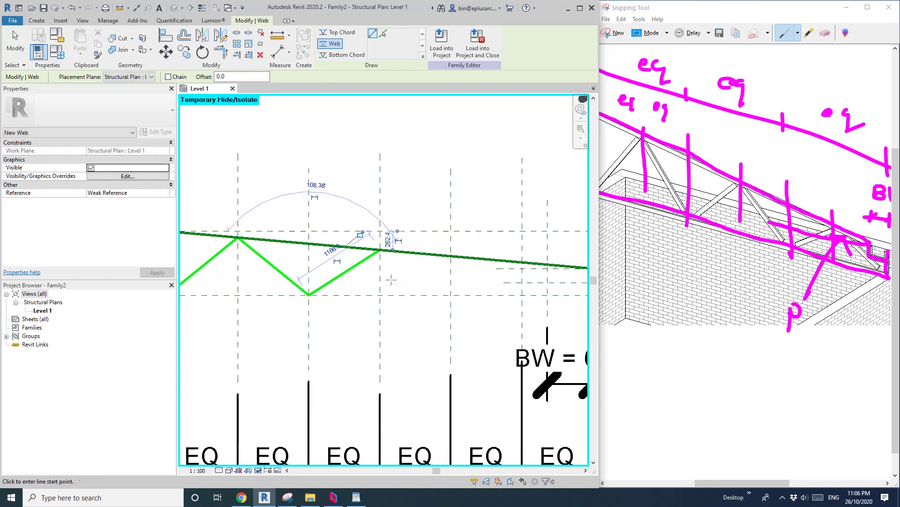
middle_click_drag(406, 287, 405, 266)
left_click(373, 251)
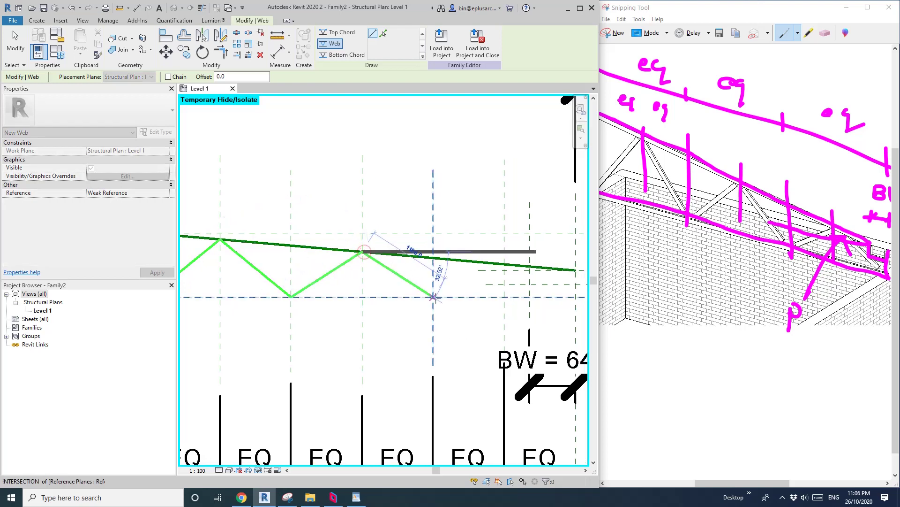
middle_click_drag(458, 299, 426, 299)
left_click(402, 297)
Finish the zigzag with diagonal webs up to the sloping line at the fifth intermediate plane and down to the low-end bottom corner.
left_click(402, 298)
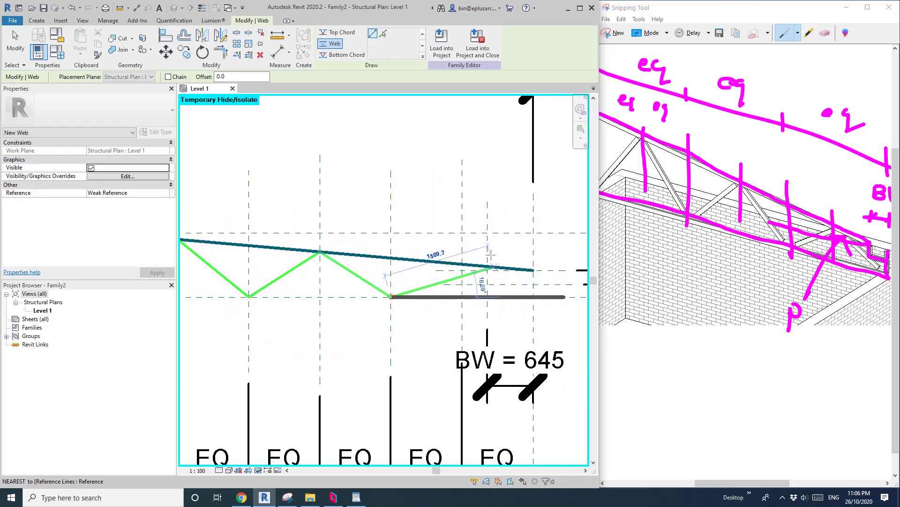
scroll(458, 266, "up", 1)
left_click(458, 266)
scroll(508, 261, "up", 1)
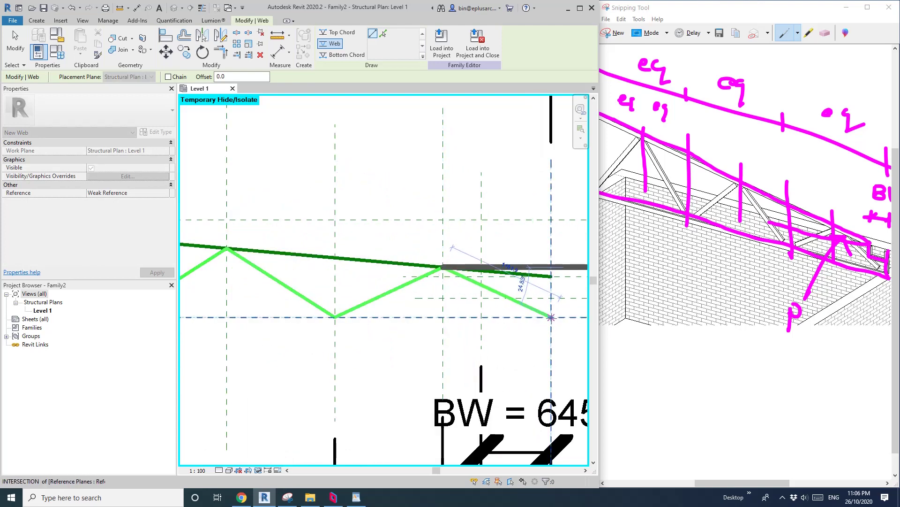
left_click(551, 317)
key("Escape")
scroll(554, 310, "down", 2)
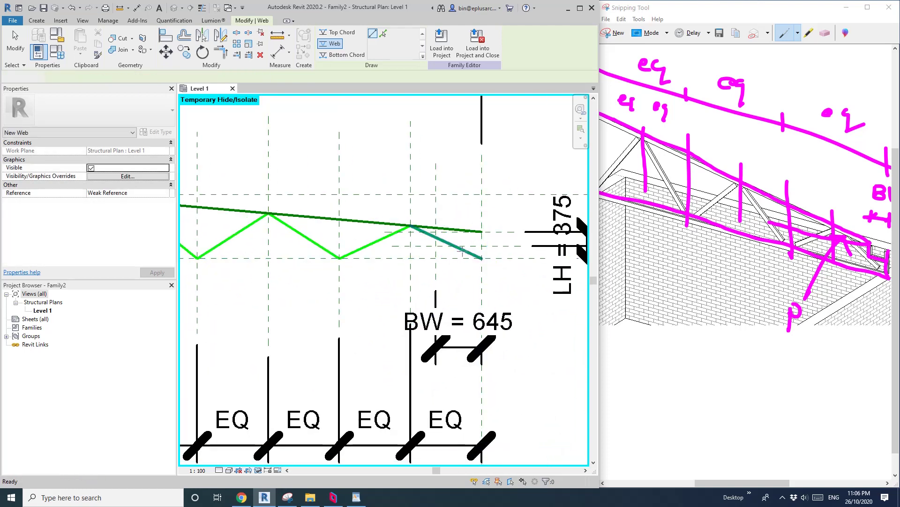
key("Escape")
Draw a vertical web along the low-end plane, from the bottom reference plane up to the end of the sloping reference line.
middle_click_drag(474, 265, 501, 241)
middle_click_drag(334, 281, 432, 268)
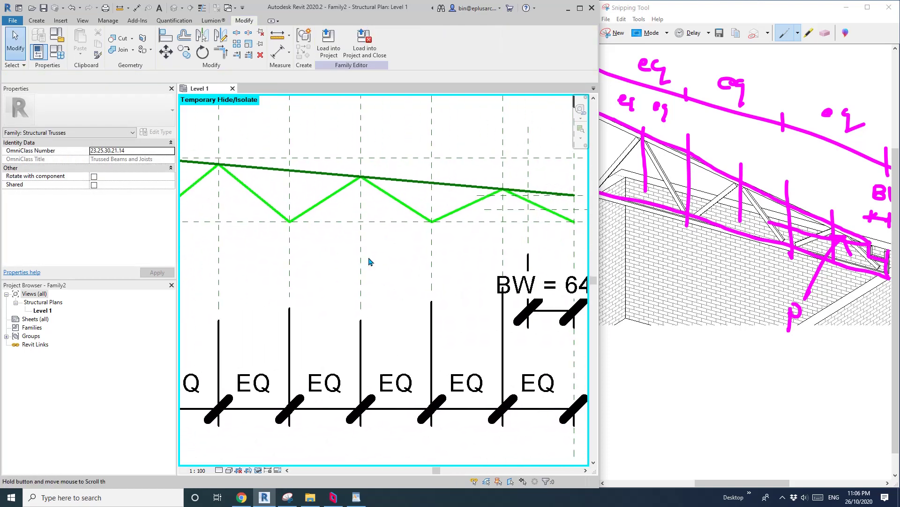
middle_click_drag(536, 244, 386, 251)
scroll(387, 182, "up", 1)
left_click(40, 21)
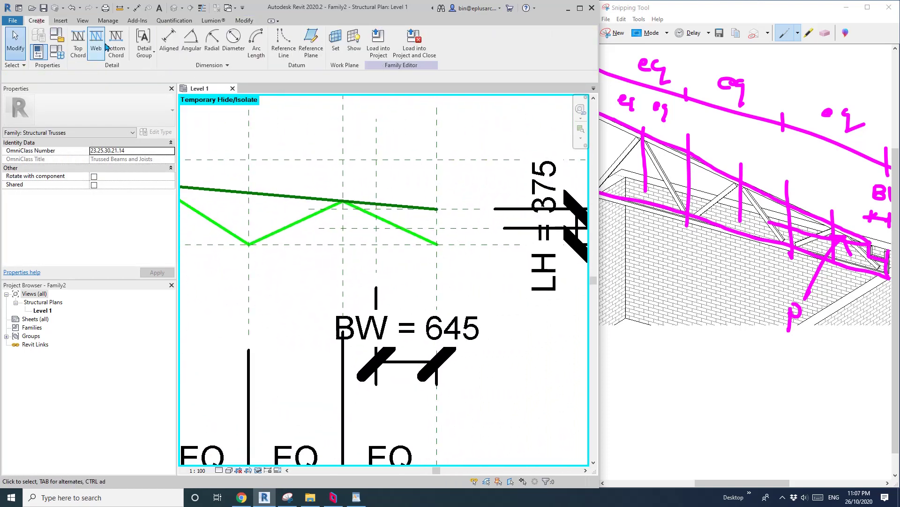
left_click(101, 44)
left_click(436, 245)
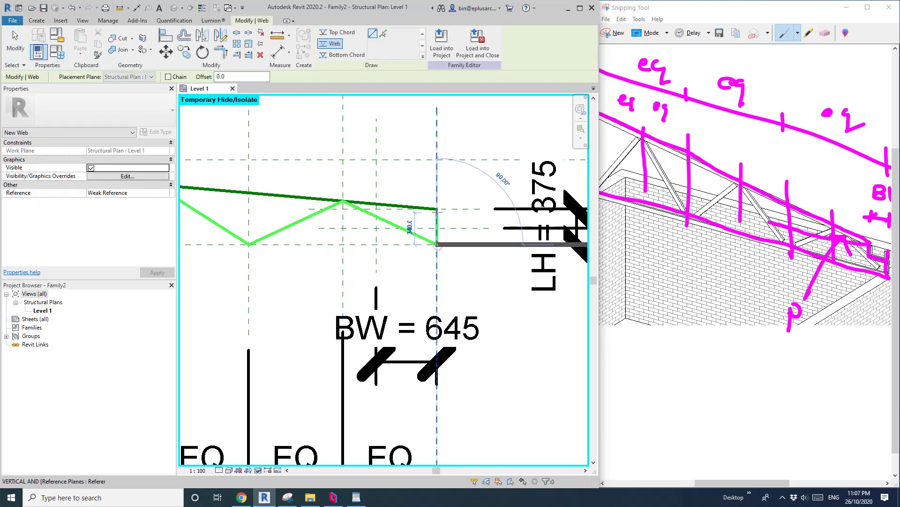
left_click(437, 208)
Draw the top chord along the sloping reference line from the high-end top corner to the vertical plane of the BW dimension.
scroll(388, 277, "down", 1)
middle_click_drag(388, 277, 465, 287)
scroll(464, 288, "down", 1)
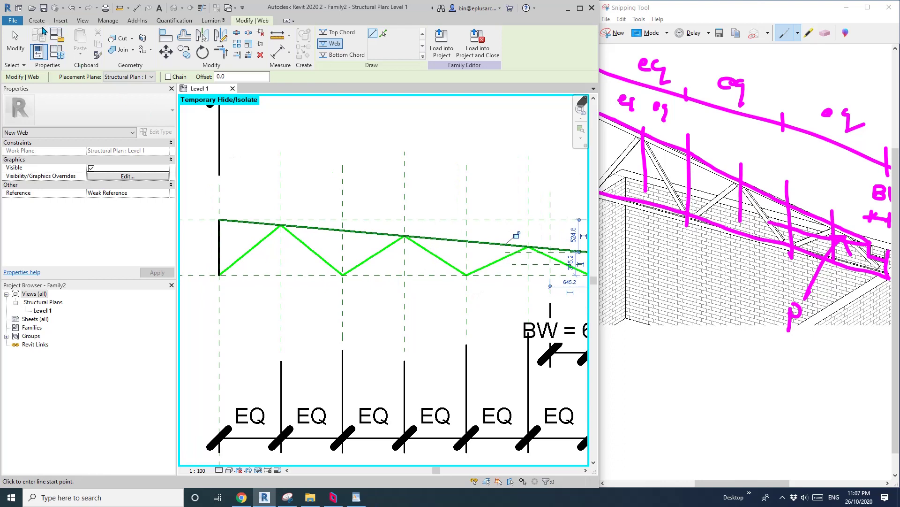
left_click(37, 21)
left_click(76, 42)
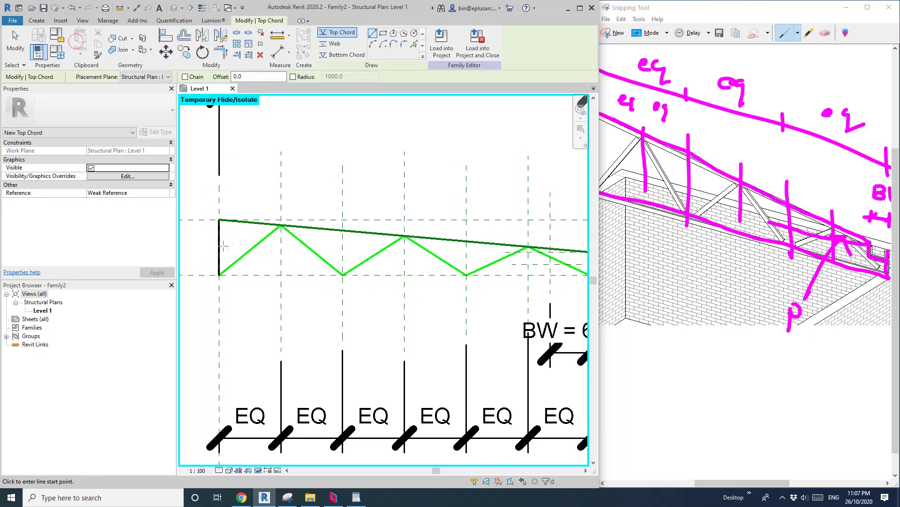
left_click(219, 220)
middle_click_drag(407, 283, 213, 237)
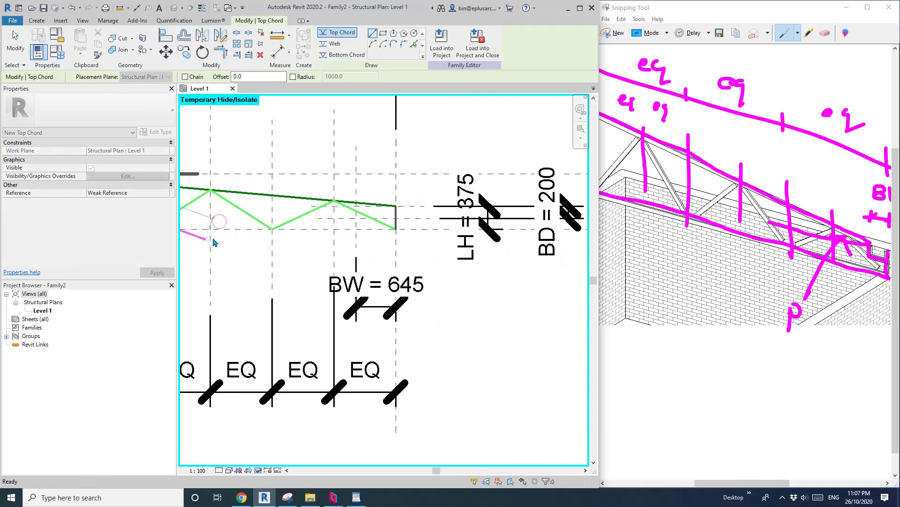
scroll(429, 226, "up", 3)
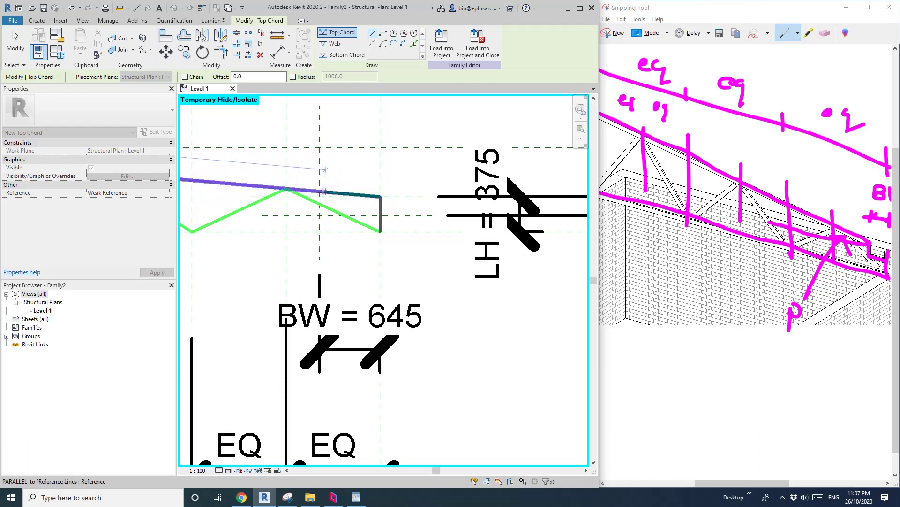
left_click(319, 192)
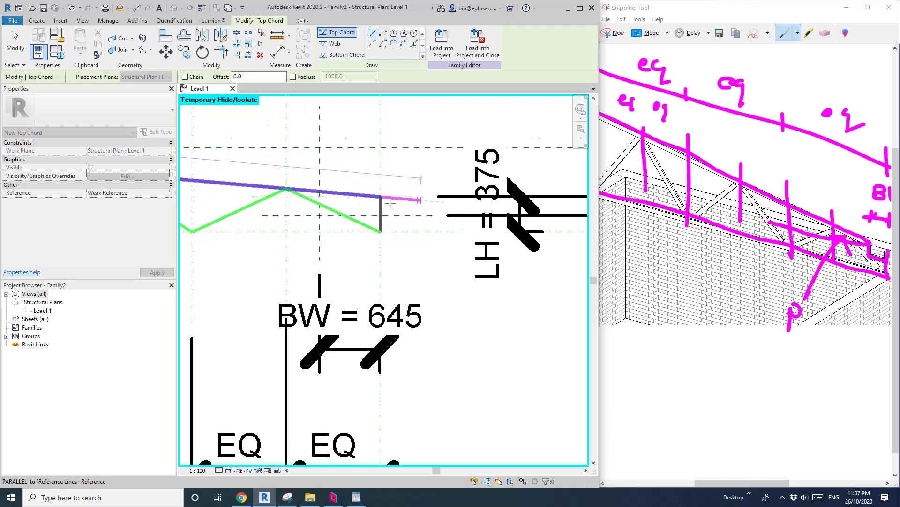
scroll(394, 208, "up", 2)
left_click(294, 187)
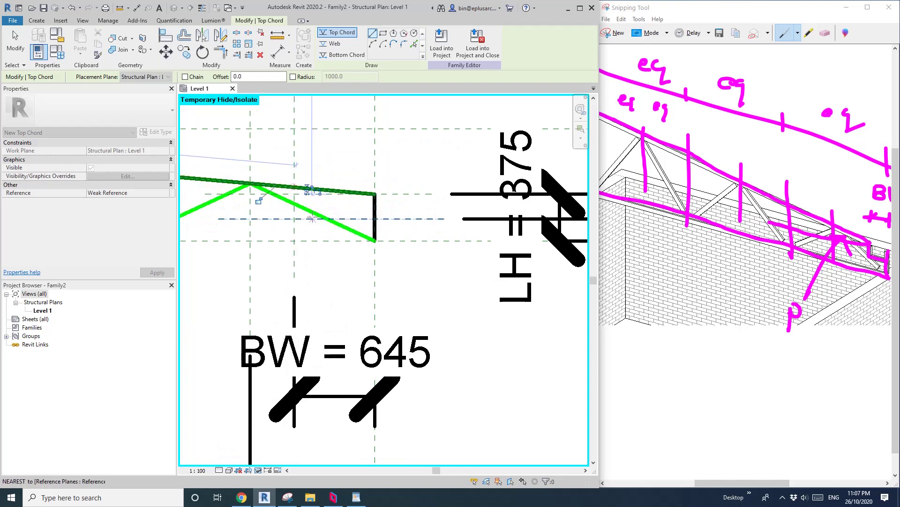
Draw the bottom chord along the bottom reference plane from the low-end bottom corner to the high-end bottom corner.
scroll(311, 205, "down", 2)
middle_click_drag(312, 205, 419, 206)
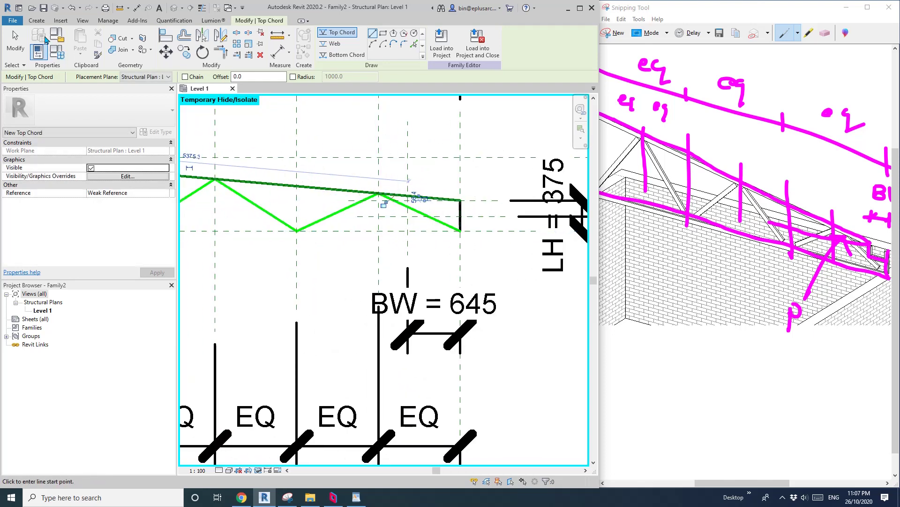
left_click(342, 55)
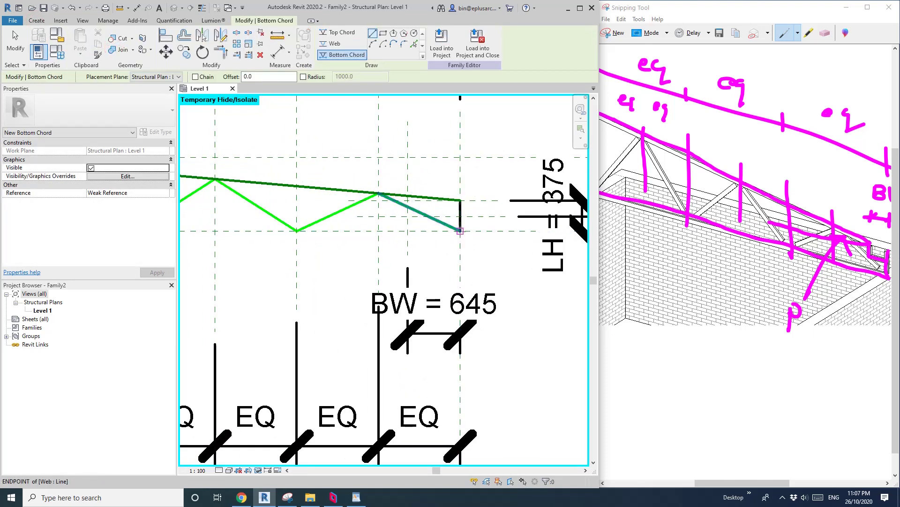
left_click(460, 231)
scroll(289, 261, "down", 1)
middle_click_drag(289, 261, 525, 270)
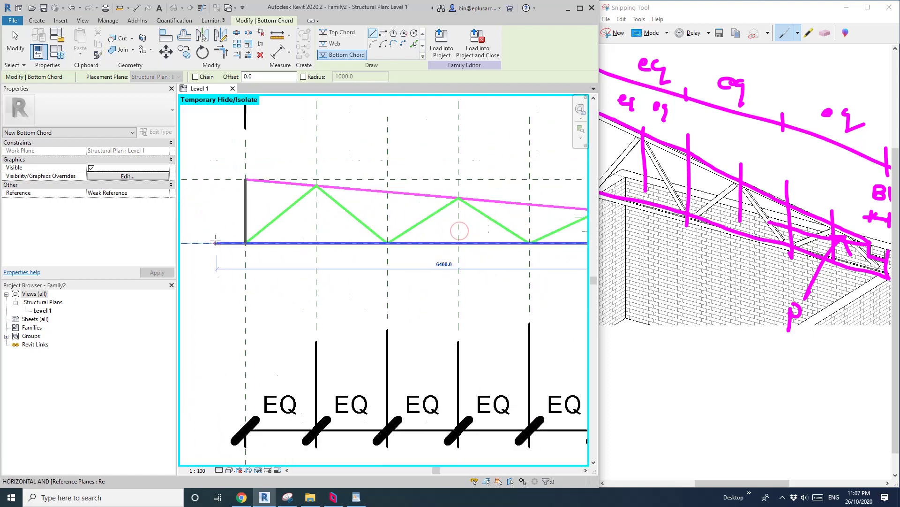
scroll(214, 244, "up", 2)
left_click(255, 244)
scroll(255, 244, "down", 3)
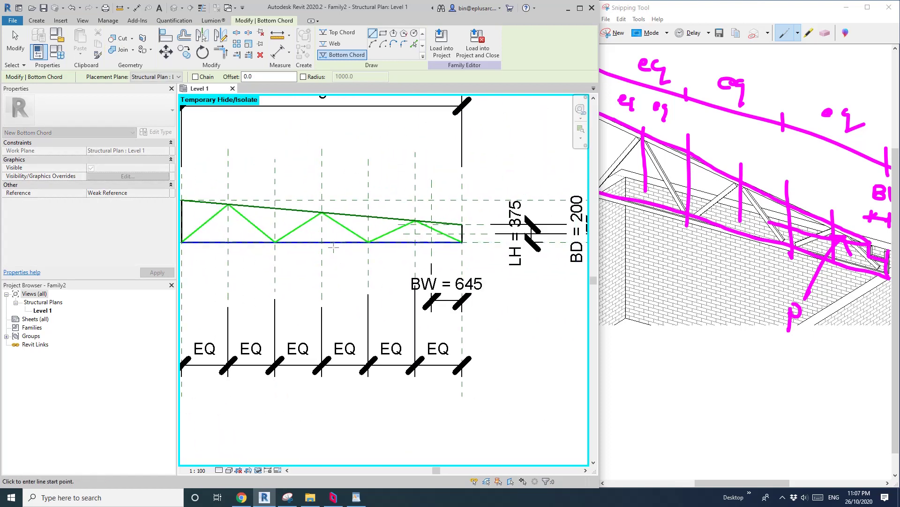
key("Escape")
scroll(437, 243, "up", 3)
scroll(423, 241, "up", 1)
middle_click_drag(423, 241, 397, 245)
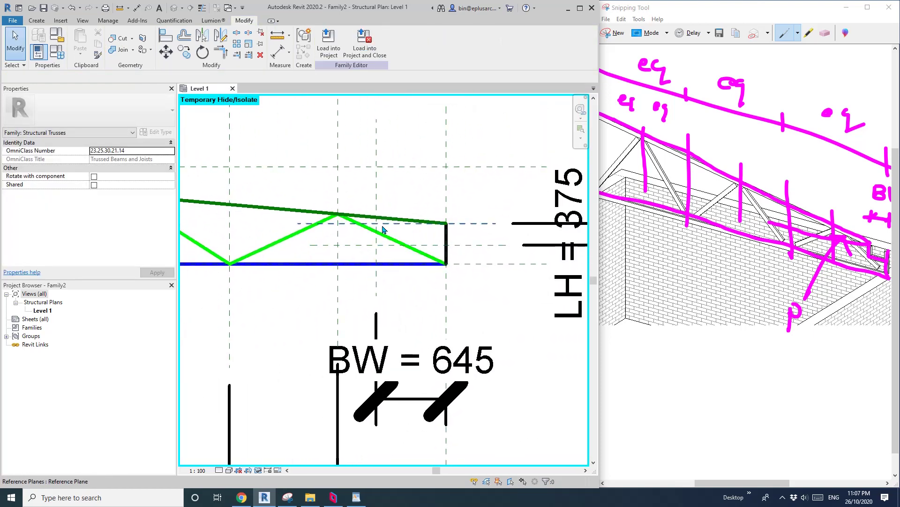
scroll(383, 230, "down", 3)
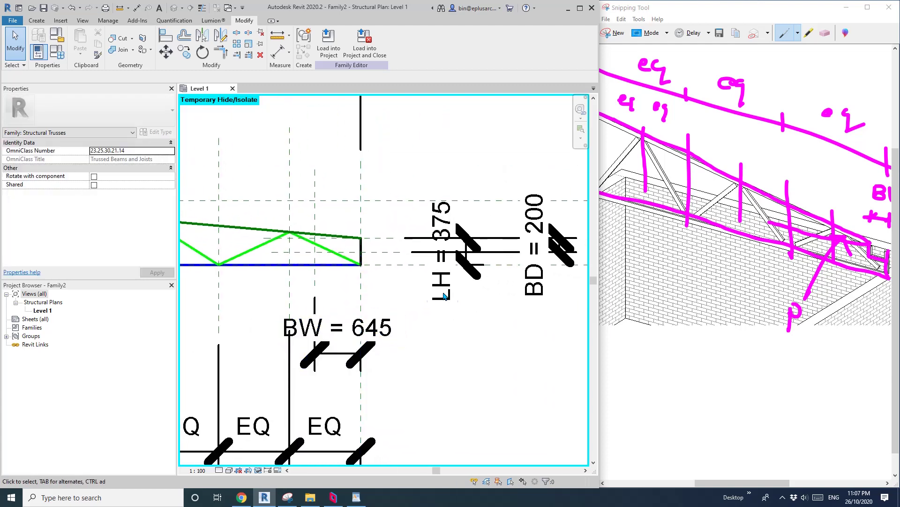
Set the BW dimension at the low end to 300 mm by editing its vertical reference plane.
scroll(472, 269, "down", 1)
scroll(496, 281, "up", 2)
scroll(333, 242, "down", 2)
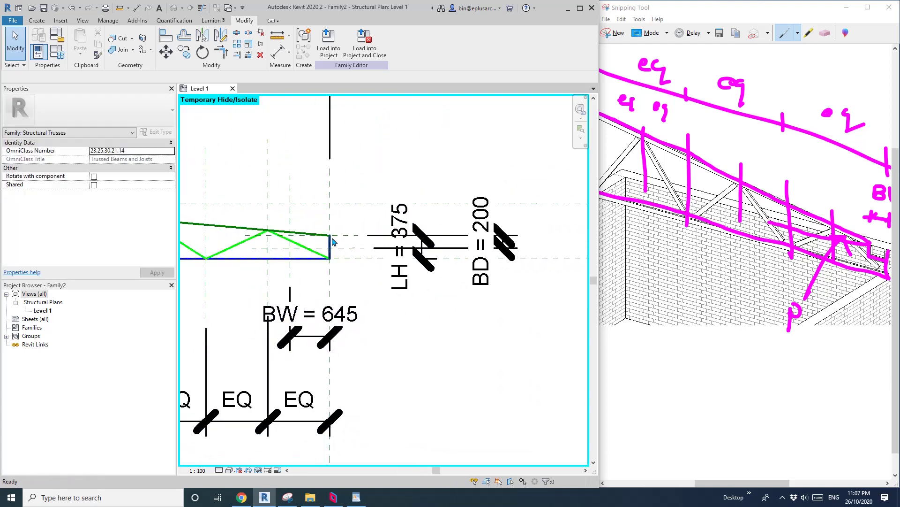
left_click(301, 191)
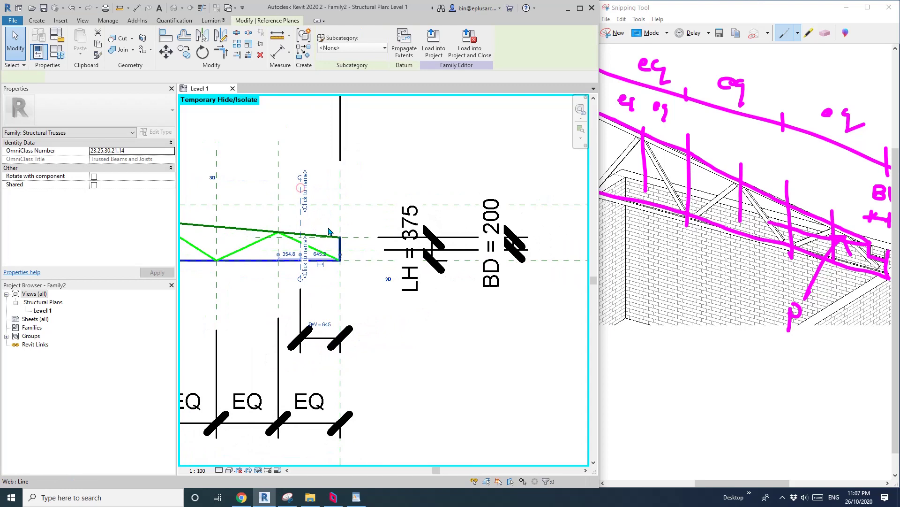
left_click(327, 324)
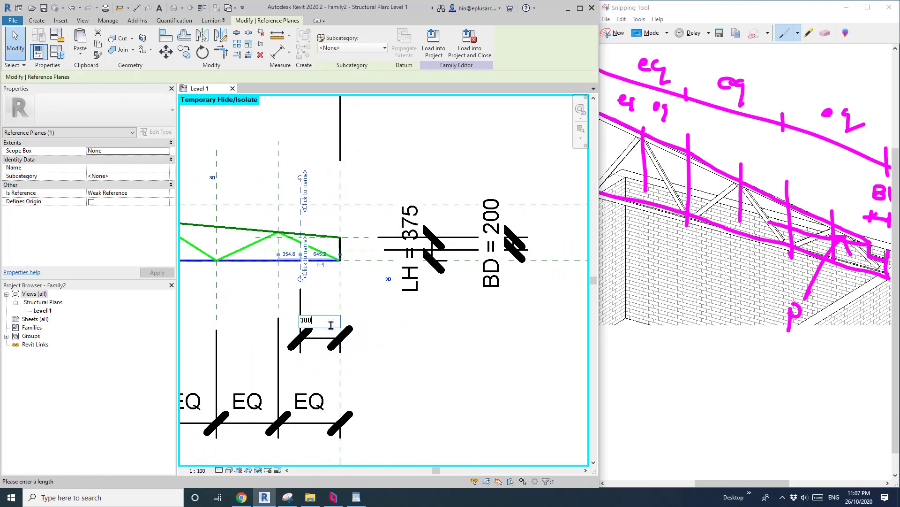
key("Return")
scroll(382, 338, "up", 3)
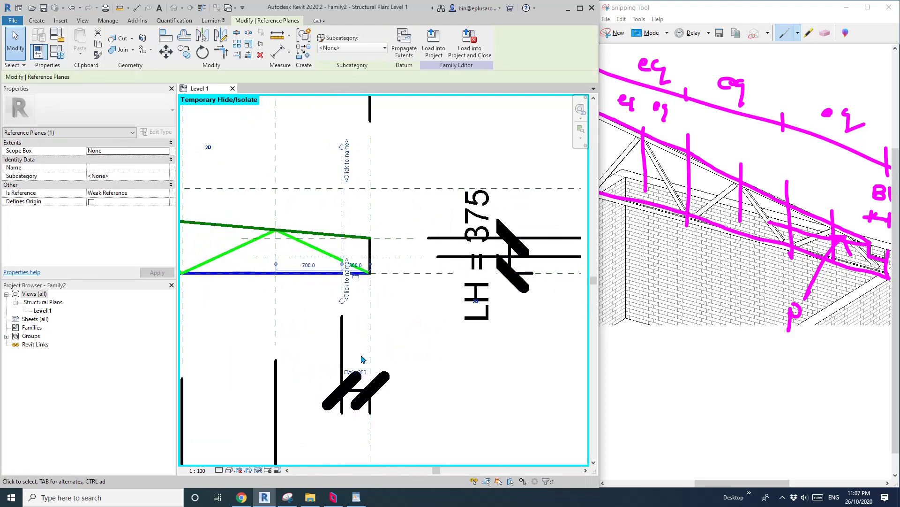
scroll(379, 323, "down", 2)
middle_click_drag(374, 341, 384, 299)
key("Escape")
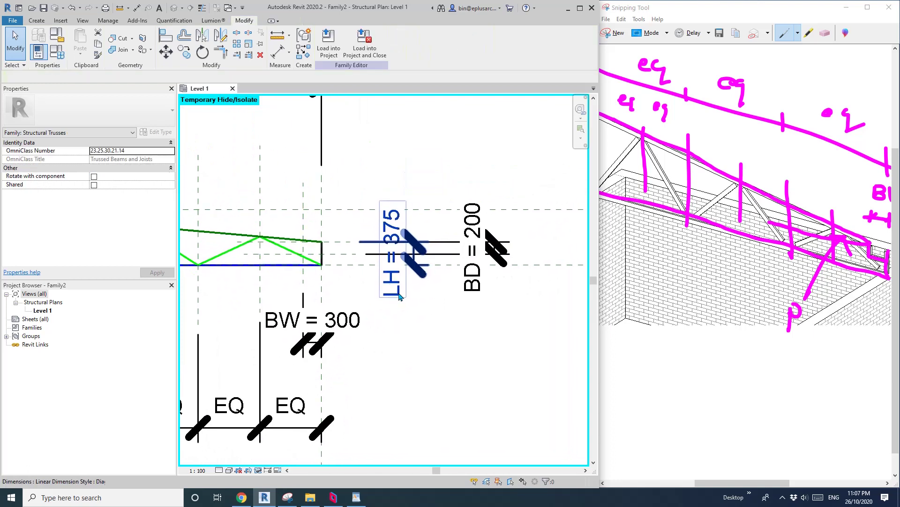
Set the BD dimension to 150 mm by editing the horizontal reference plane of the notch.
left_click(339, 253)
left_click(484, 246)
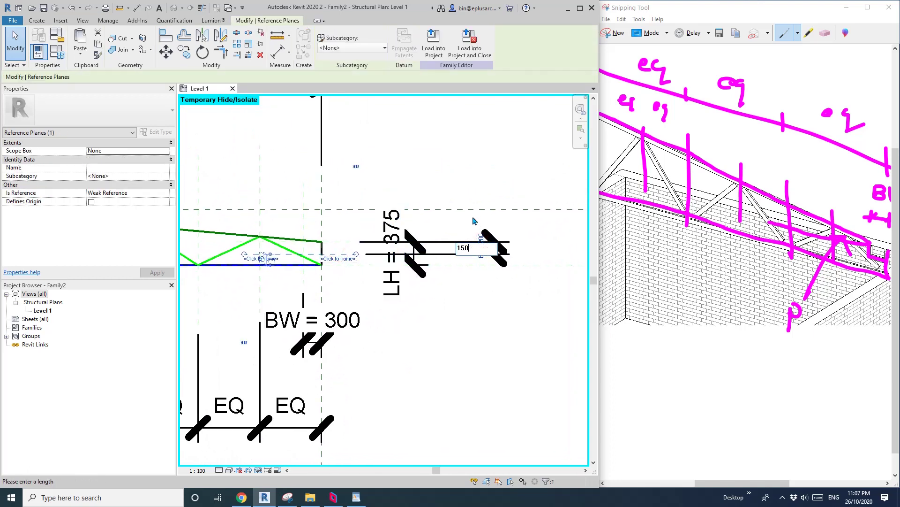
key("Return")
key("Escape")
Draw the notch webs from the top chord's low end down to the BD plane and across to the low-end plane.
scroll(366, 254, "up", 3)
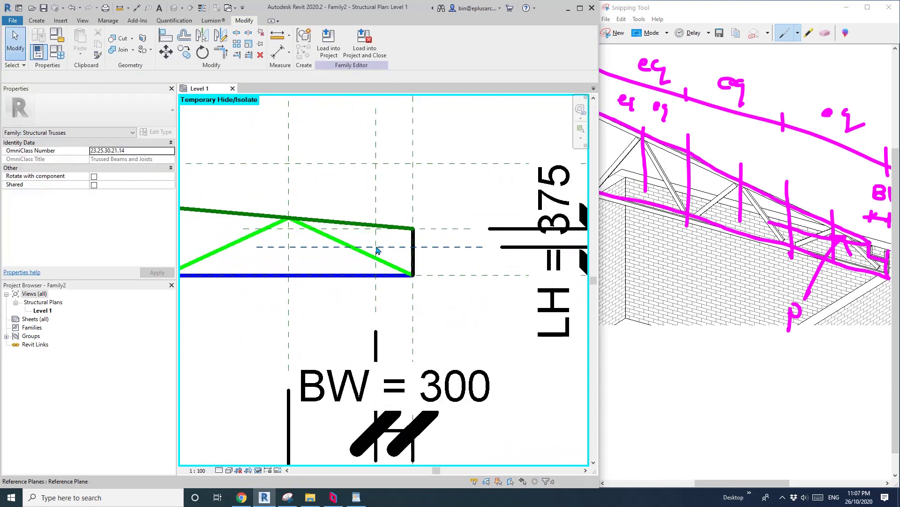
left_click(36, 21)
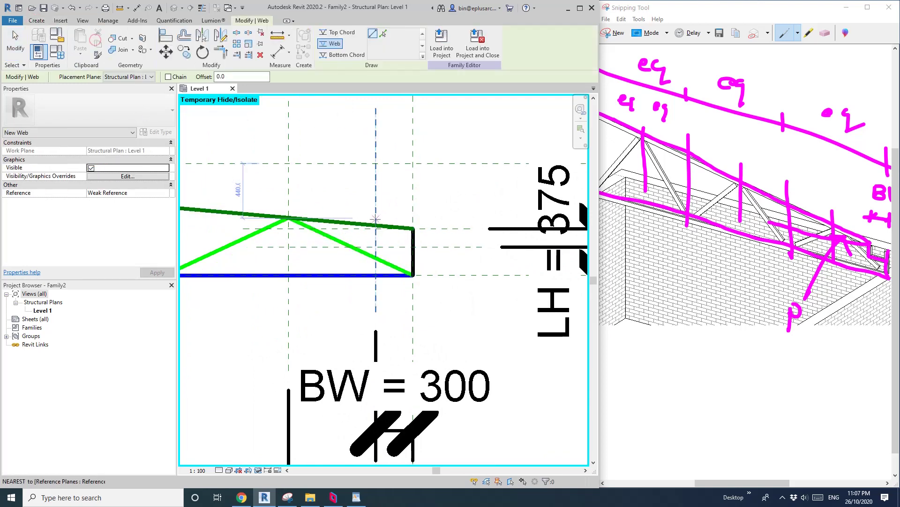
scroll(383, 227, "up", 3)
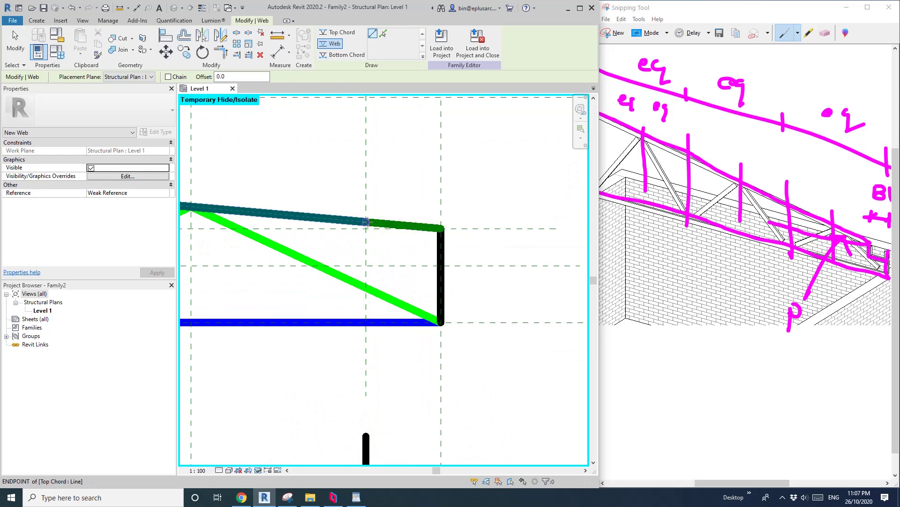
left_click(366, 222)
left_click(366, 265)
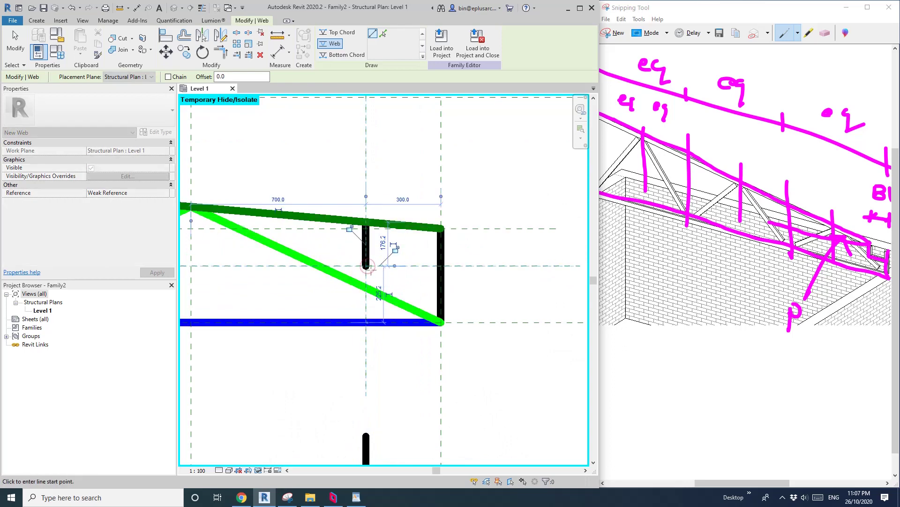
left_click(366, 266)
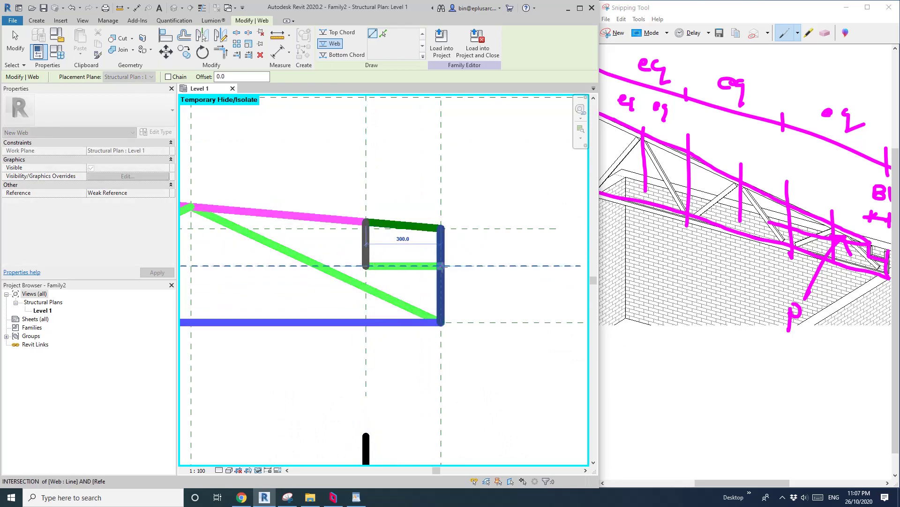
left_click(441, 266)
key("Escape")
key("Escape")
scroll(439, 271, "down", 3)
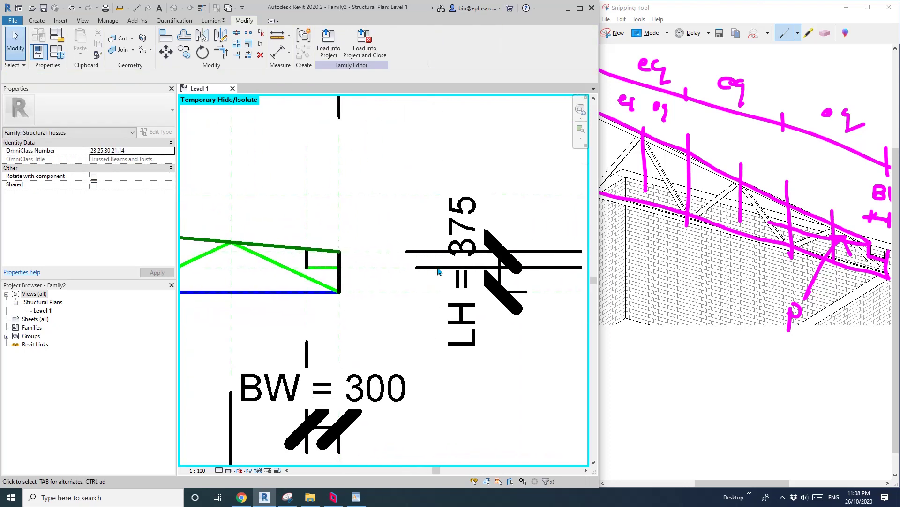
Draw a horizontal reference plane across the low end, about 296 mm above the LH plane, following the marked-up sketch.
left_click(810, 260)
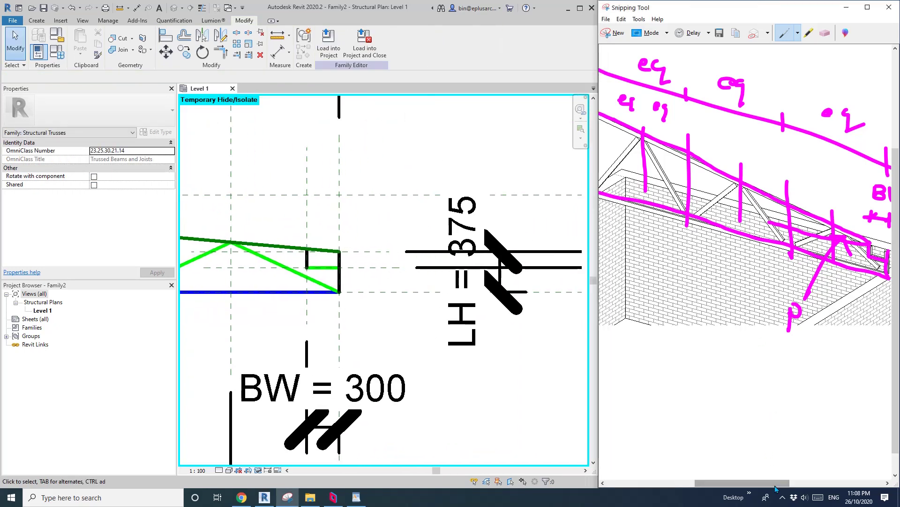
left_click_drag(753, 483, 778, 483)
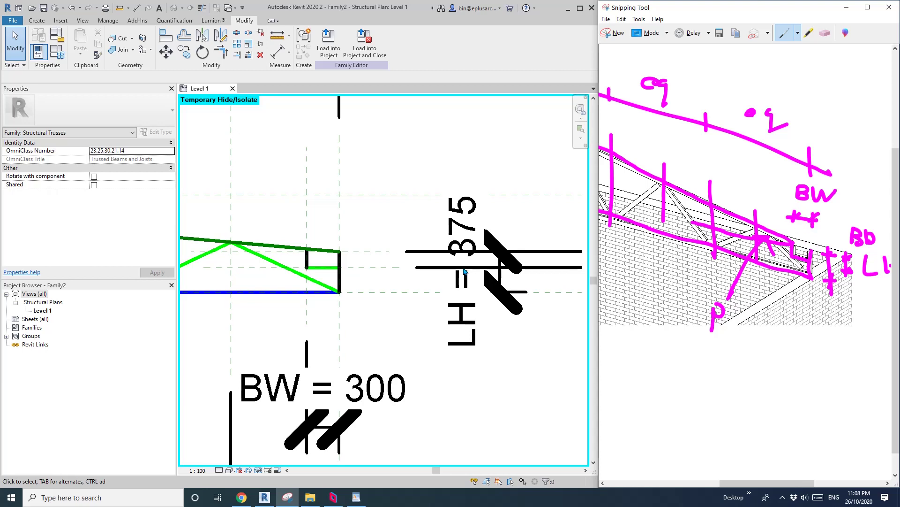
middle_click_drag(382, 251, 420, 247)
scroll(419, 246, "up", 1)
key("r")
middle_click_drag(430, 245, 429, 253)
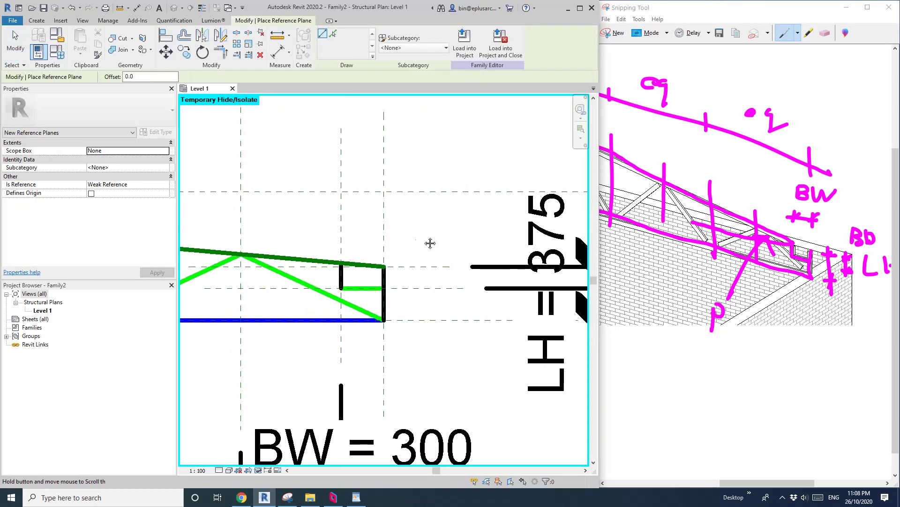
left_click(470, 224)
left_click(307, 223)
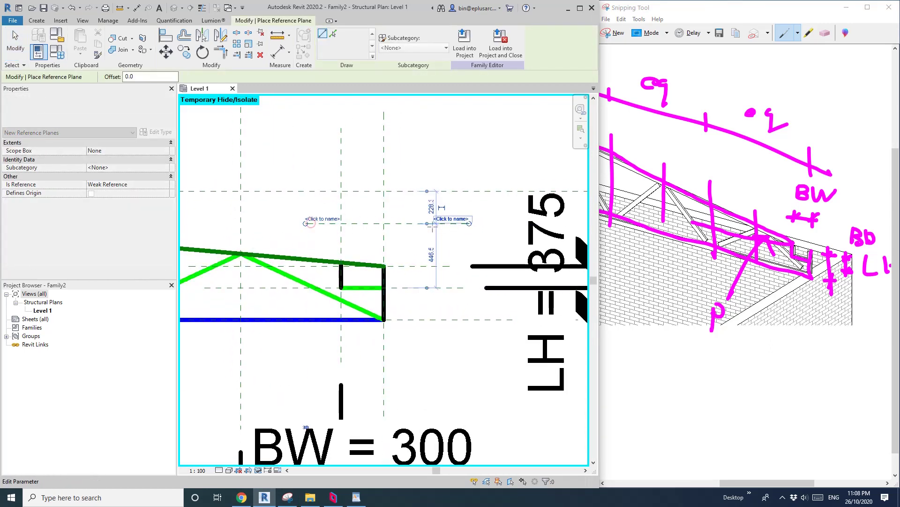
key("Escape")
key("Escape")
Add an aligned dimension between the LH plane and the new horizontal reference plane above it, outside the BD dimension.
key("i")
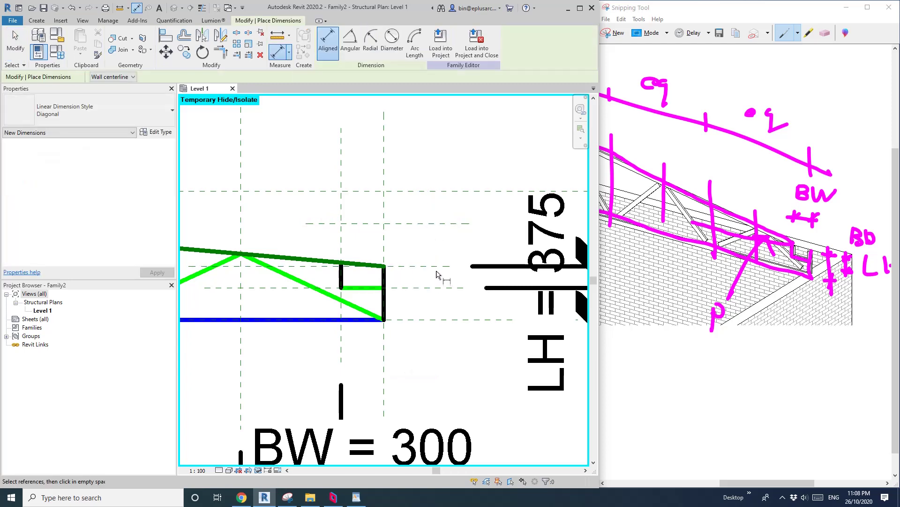
left_click(436, 266)
left_click(434, 223)
scroll(459, 224, "down", 2)
middle_click_drag(506, 224, 351, 235)
key("Escape")
key("Escape")
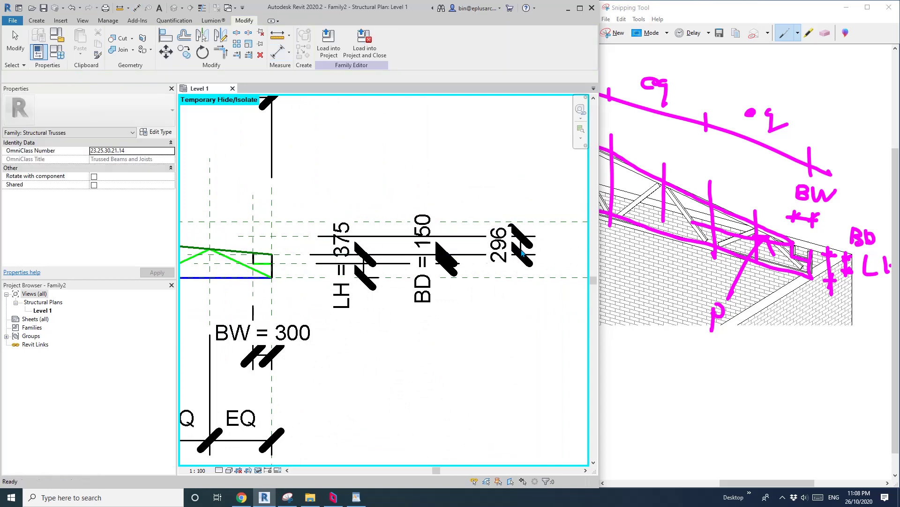
Label the new vertical dimension with a new instance family parameter named PH.
left_click(473, 236)
middle_click_drag(450, 202, 452, 206)
left_click(418, 41)
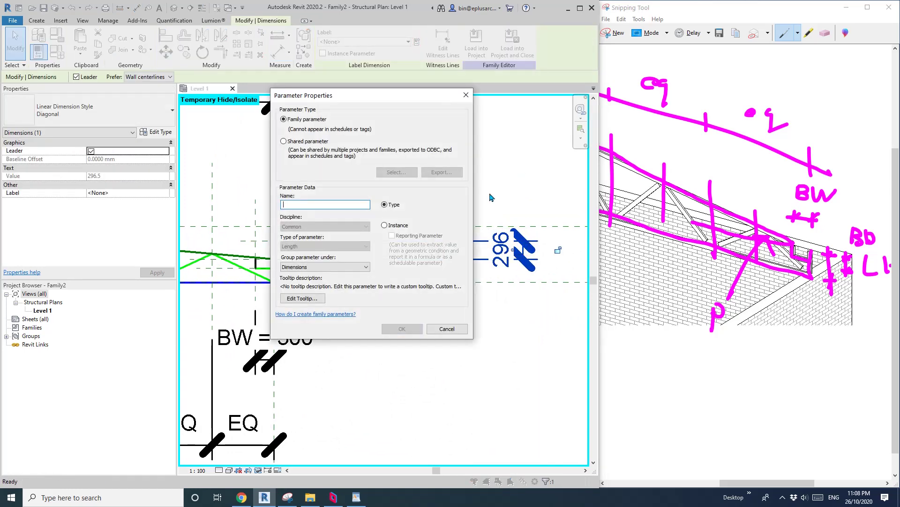
type("PH")
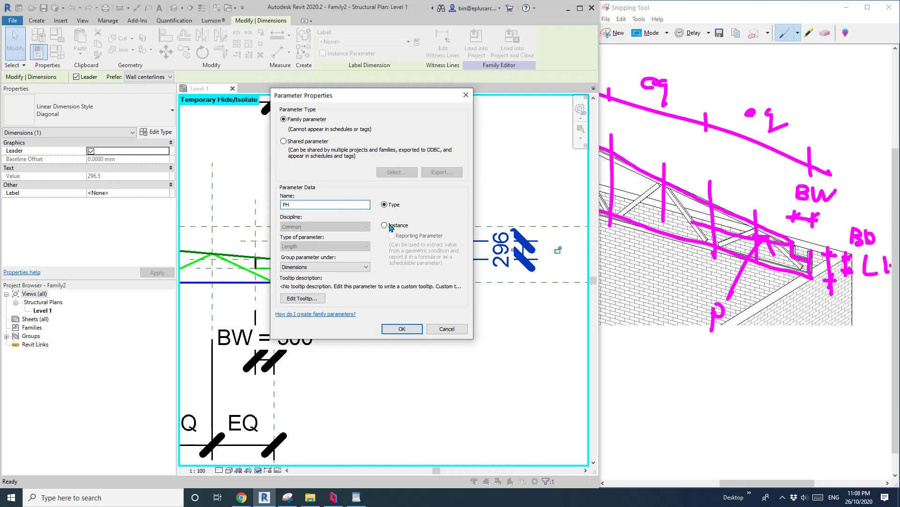
left_click(384, 225)
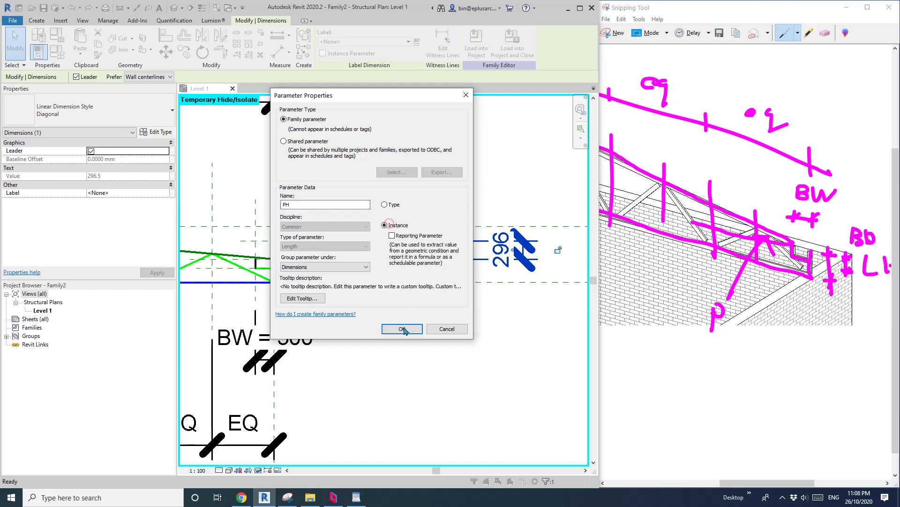
left_click(402, 329)
scroll(365, 249, "up", 4)
key("Escape")
Extend the upper end of the vertical low-end web to the horizontal reference plane of the PH dimension.
left_click(356, 253)
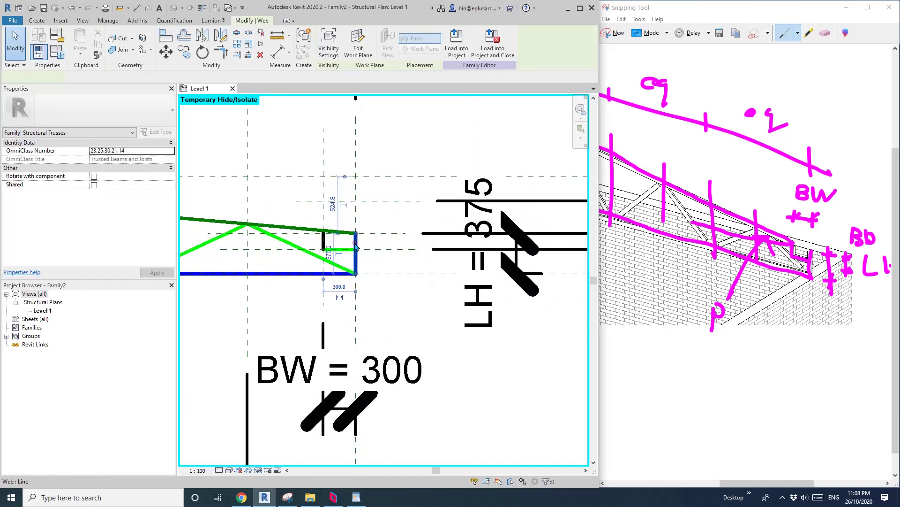
scroll(360, 248, "up", 3)
left_click_drag(356, 230, 355, 187)
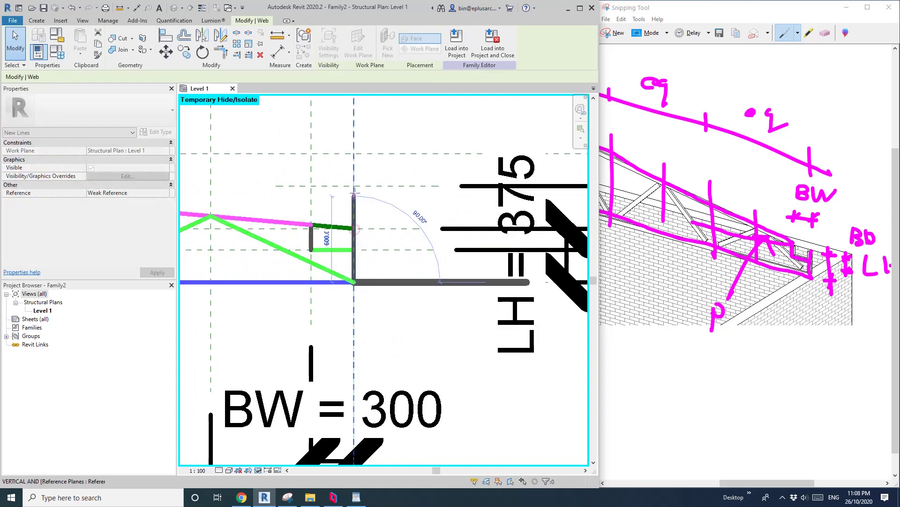
left_click(424, 216)
scroll(424, 217, "down", 5)
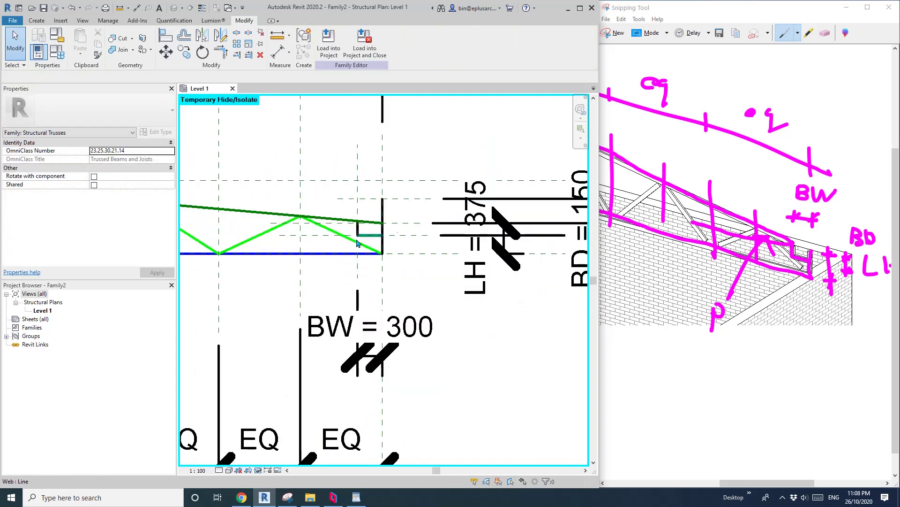
Temporarily hide the sloping reference line that runs along the top chord.
middle_click_drag(408, 257, 421, 262)
middle_click_drag(307, 206, 303, 212)
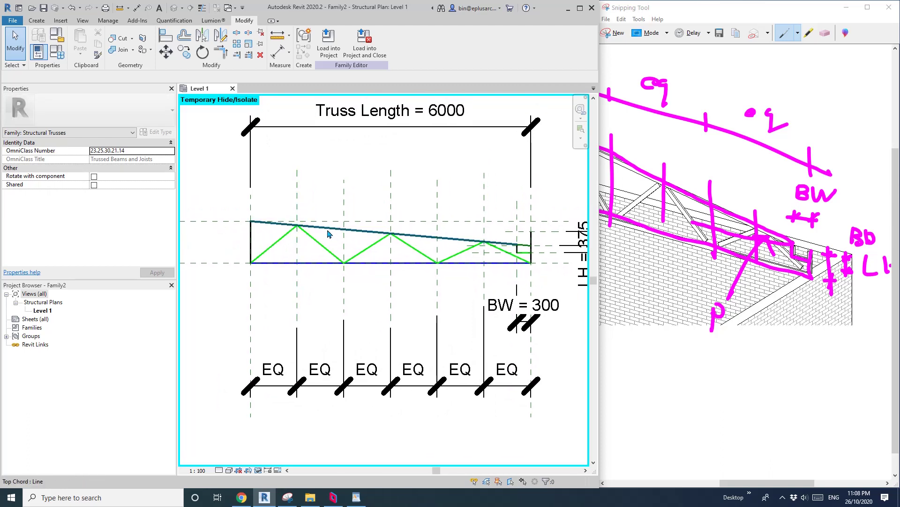
scroll(527, 247, "up", 4)
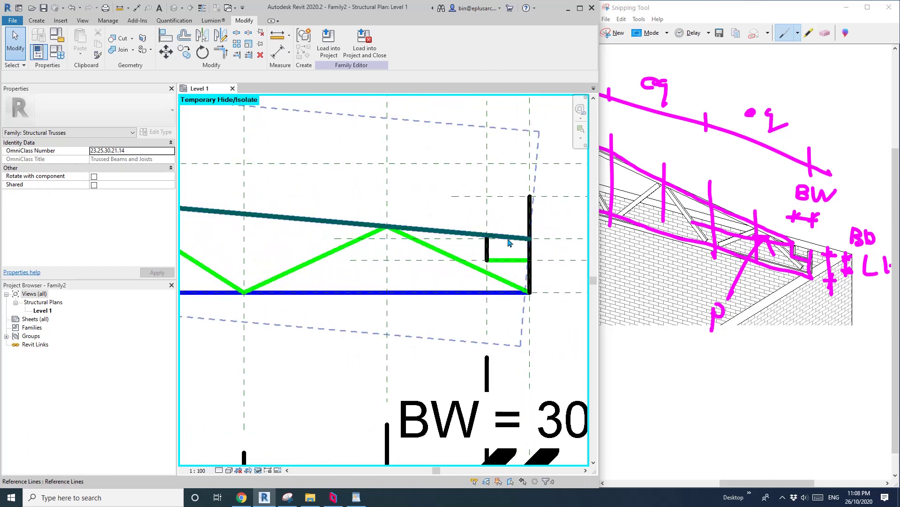
left_click(513, 242)
scroll(511, 241, "down", 3)
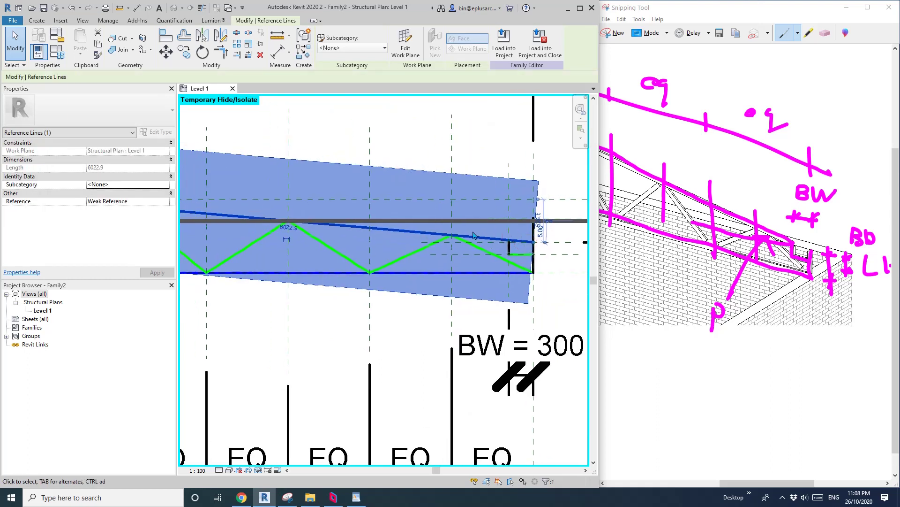
key("Escape")
scroll(492, 239, "down", 2)
middle_click_drag(471, 261, 500, 263)
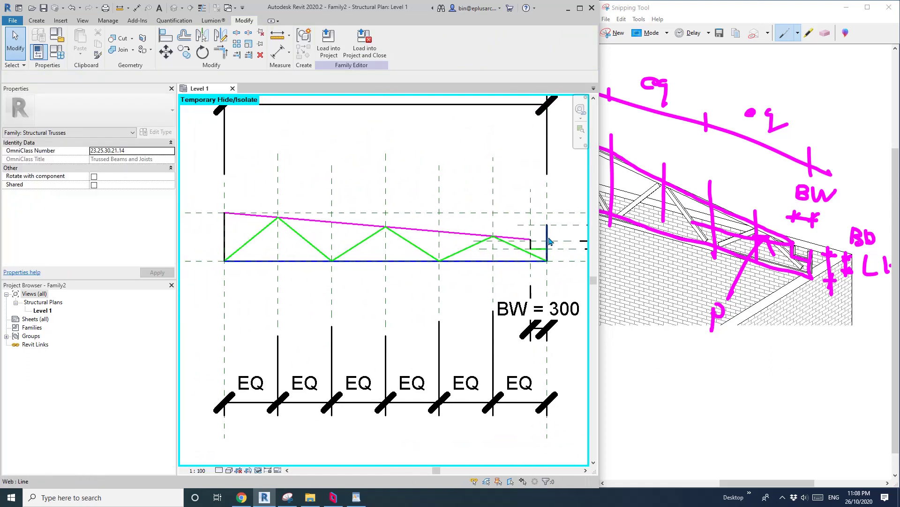
Set Truss Length to 5000 in the family types, with the truss kept in view, and apply it.
middle_click_drag(394, 245, 406, 252)
left_click(57, 52)
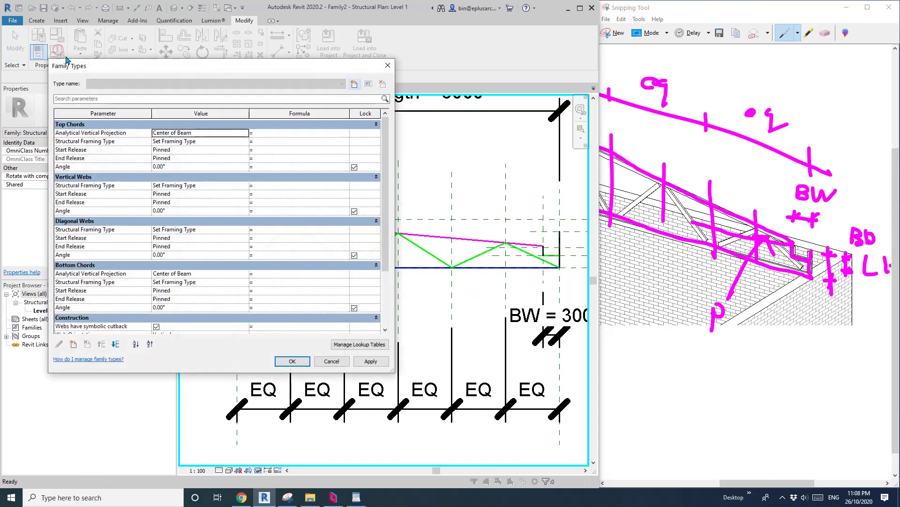
left_click_drag(196, 60, 167, 27)
scroll(349, 150, "down", 3)
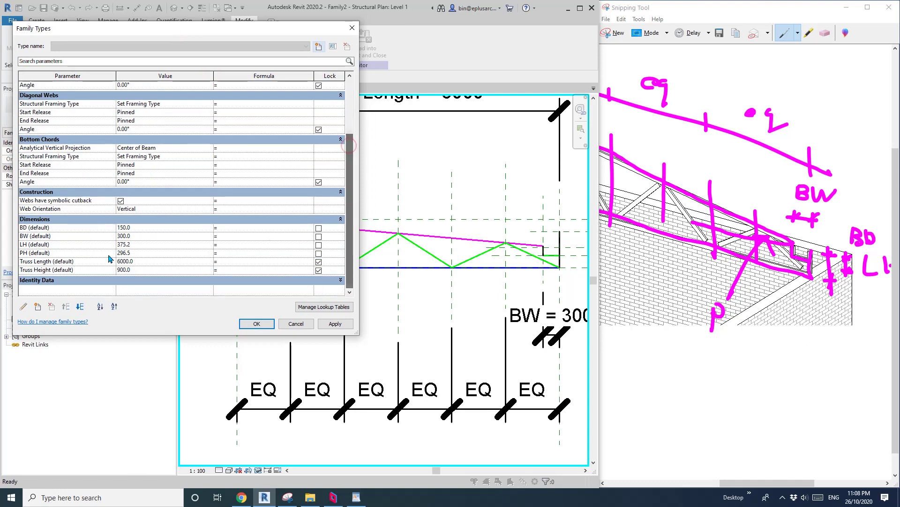
left_click_drag(165, 33, 735, 31)
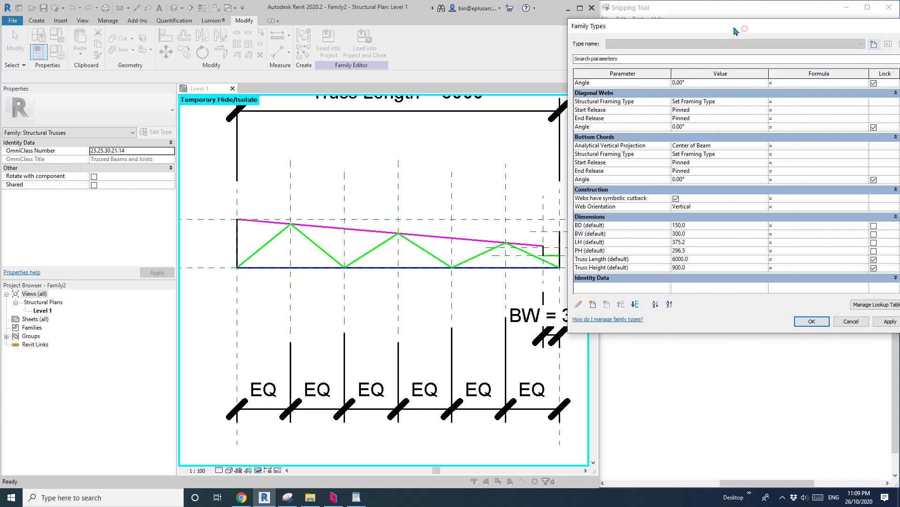
double_click(701, 260)
type("5")
left_click(890, 321)
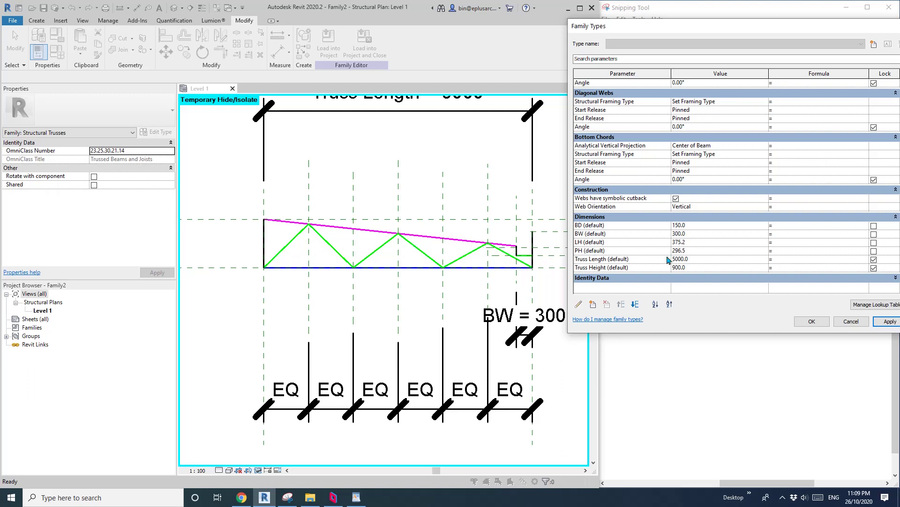
Set Truss Height to 600 and apply it to test the family.
double_click(705, 269)
type("600")
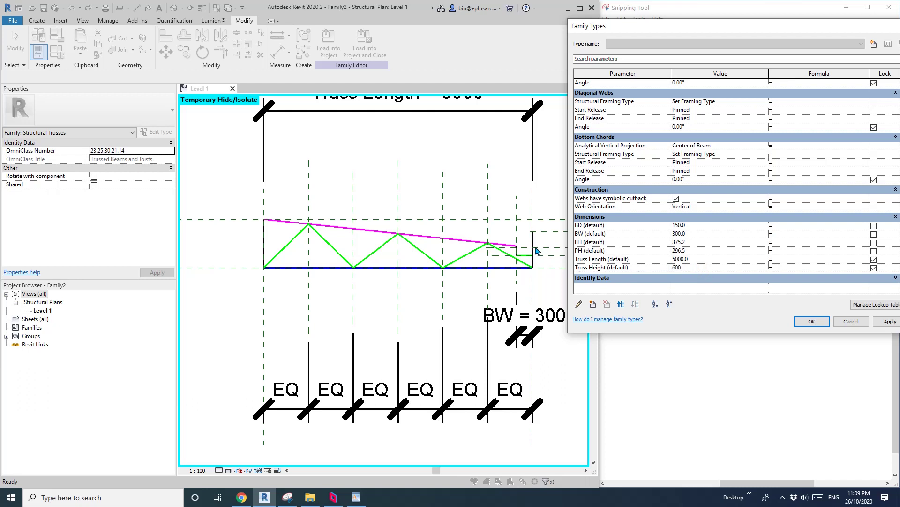
left_click(888, 323)
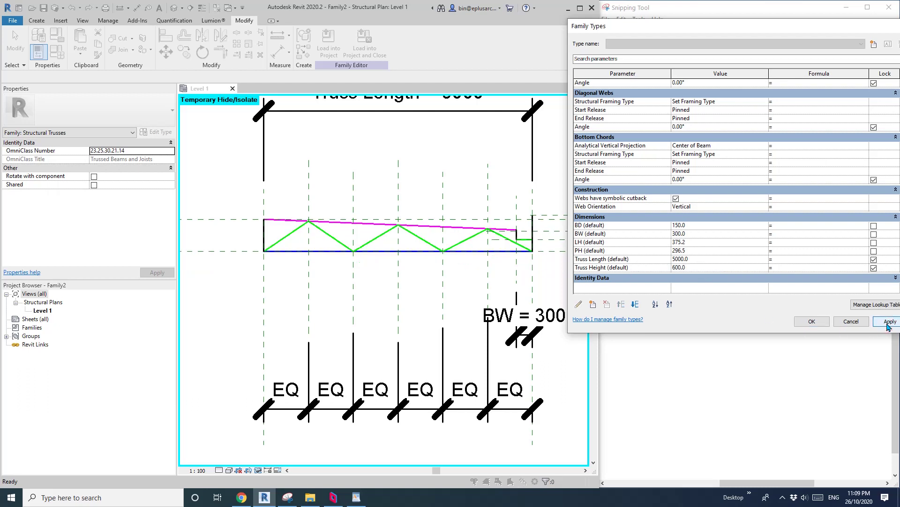
Set Truss Height to 1000 in the family types, apply it and close the family types.
left_click(698, 267)
type("10")
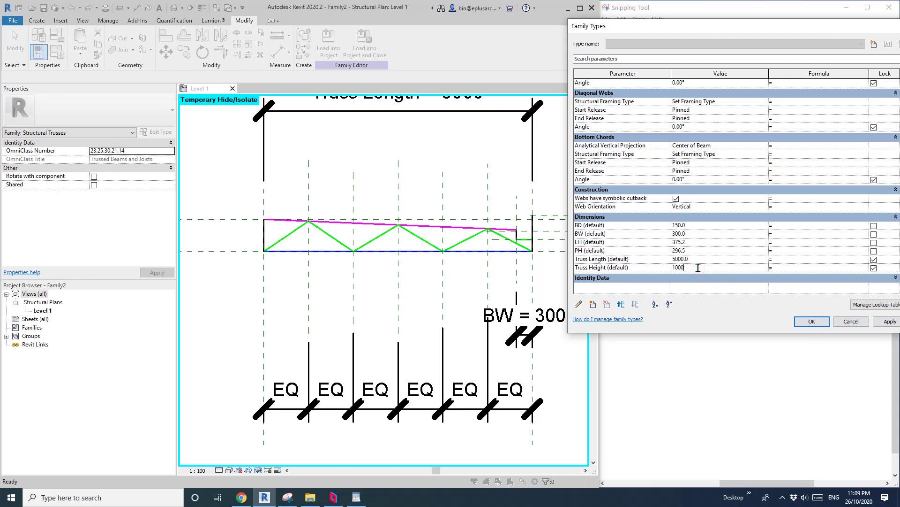
type("00")
left_click(893, 321)
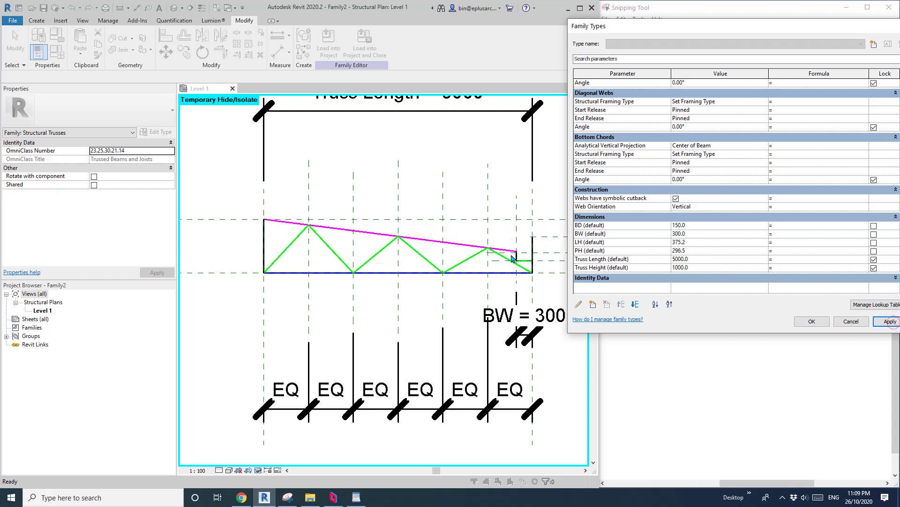
key("Return")
Examine the notched low end, the last diagonal webs and the overall truss shape at the new height.
scroll(492, 260, "up", 4)
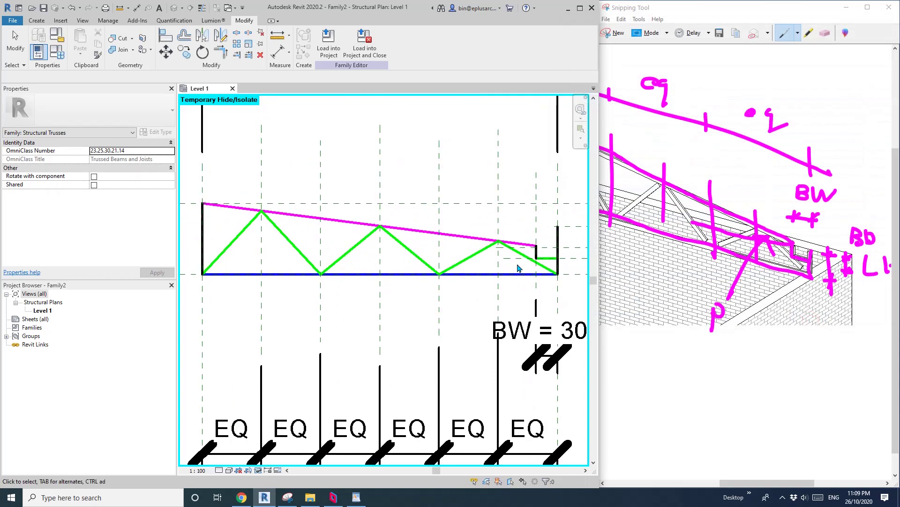
scroll(483, 248, "up", 2)
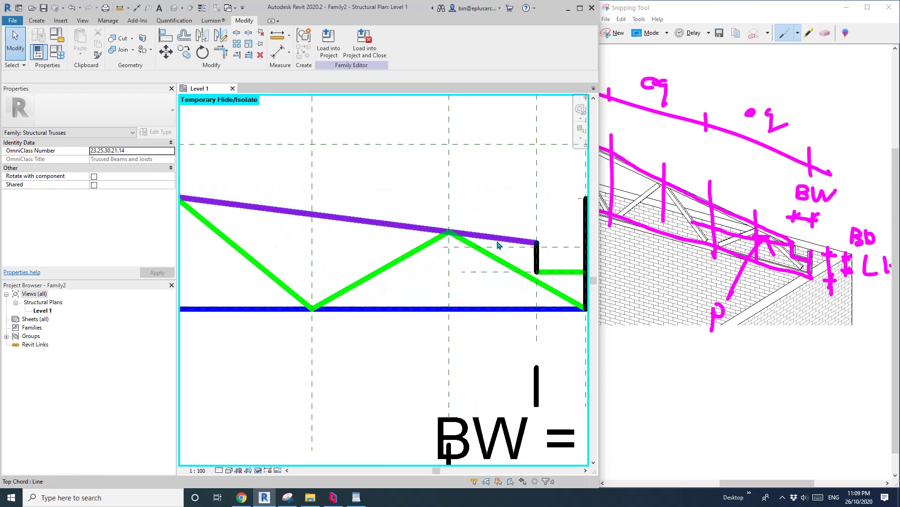
scroll(488, 244, "down", 3)
middle_click_drag(487, 242, 486, 260)
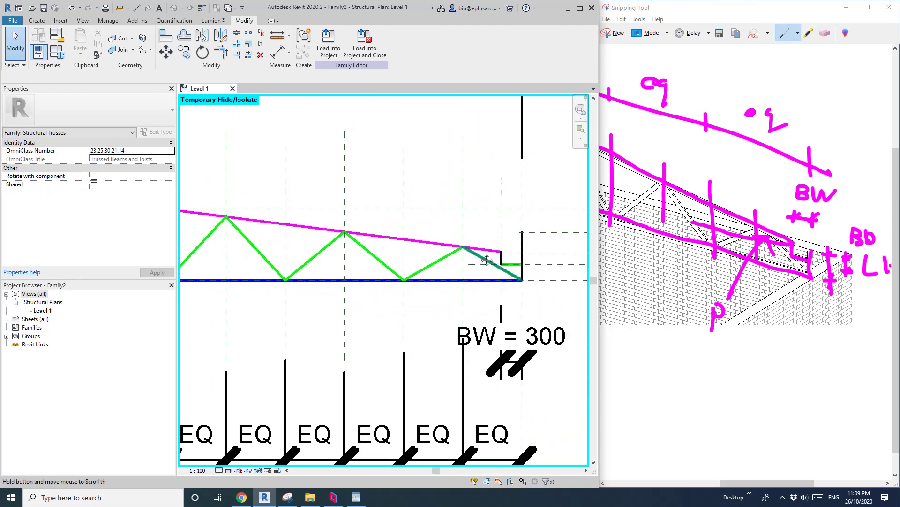
scroll(489, 257, "up", 2)
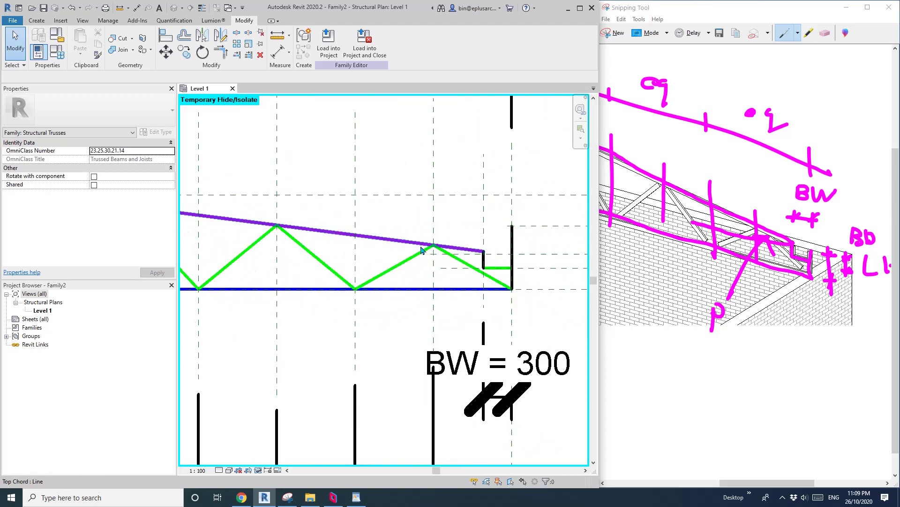
middle_click_drag(424, 249, 448, 253)
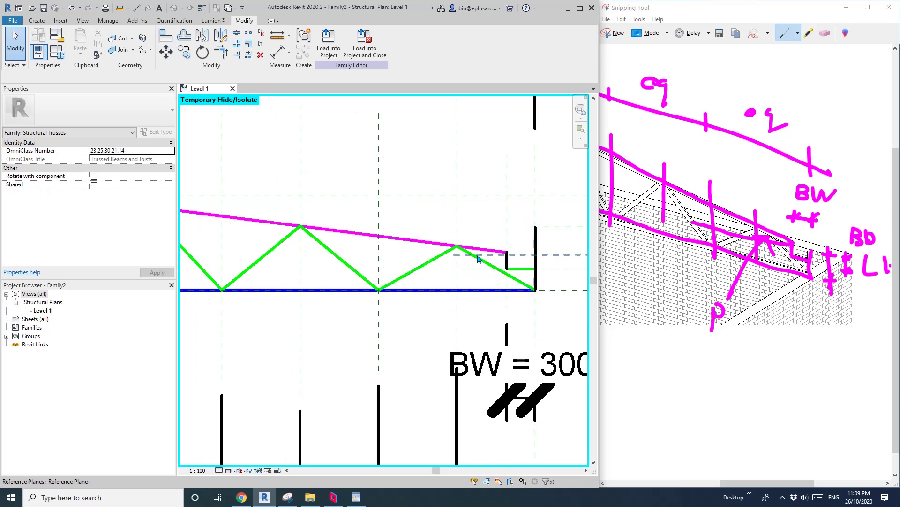
scroll(479, 255, "down", 3)
middle_click_drag(511, 281, 577, 285)
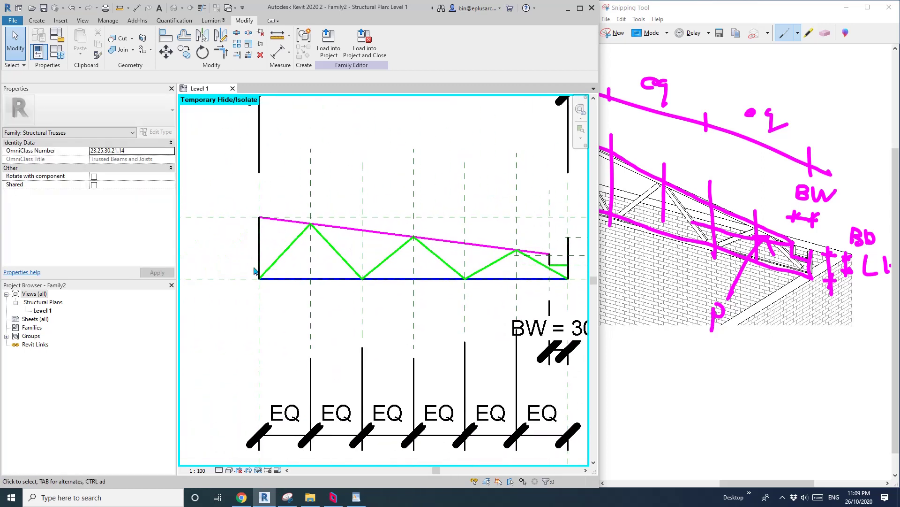
middle_click_drag(503, 260, 472, 262)
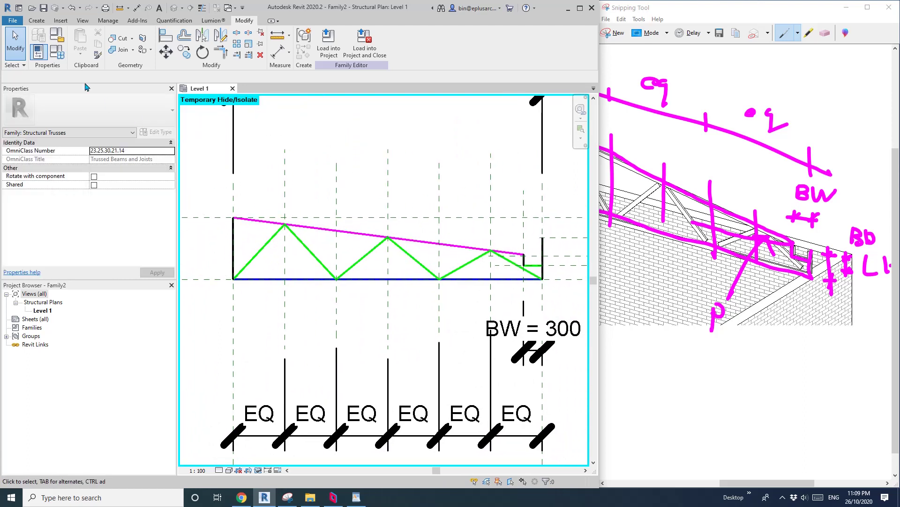
left_click(17, 23)
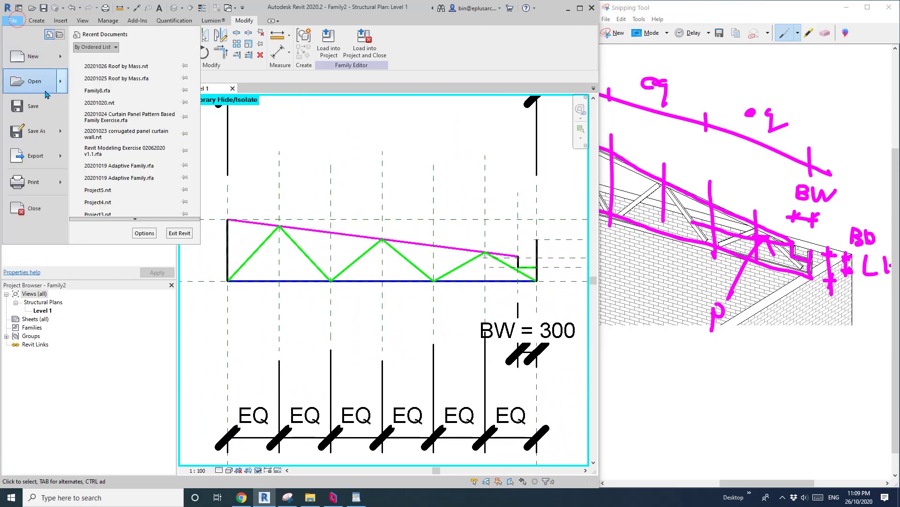
left_click(15, 20)
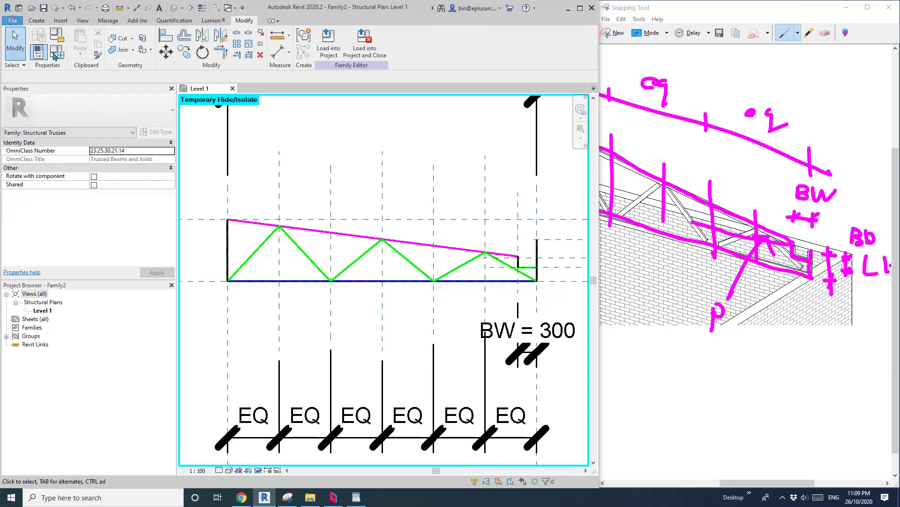
left_click(15, 20)
left_click(473, 135)
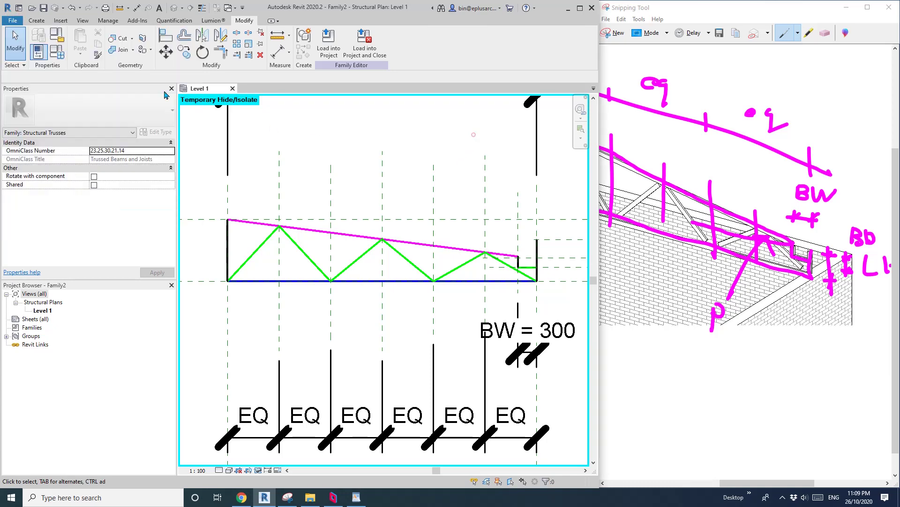
Add a family parameter named Pitch to the family types as an instance parameter of type Angle, grouped under Dimensions.
left_click(57, 50)
left_click_drag(731, 36, 546, 45)
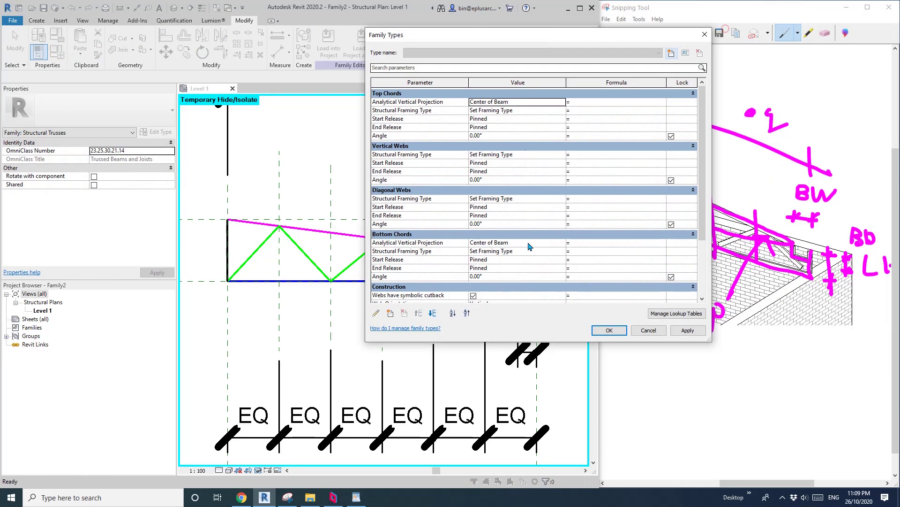
left_click(390, 312)
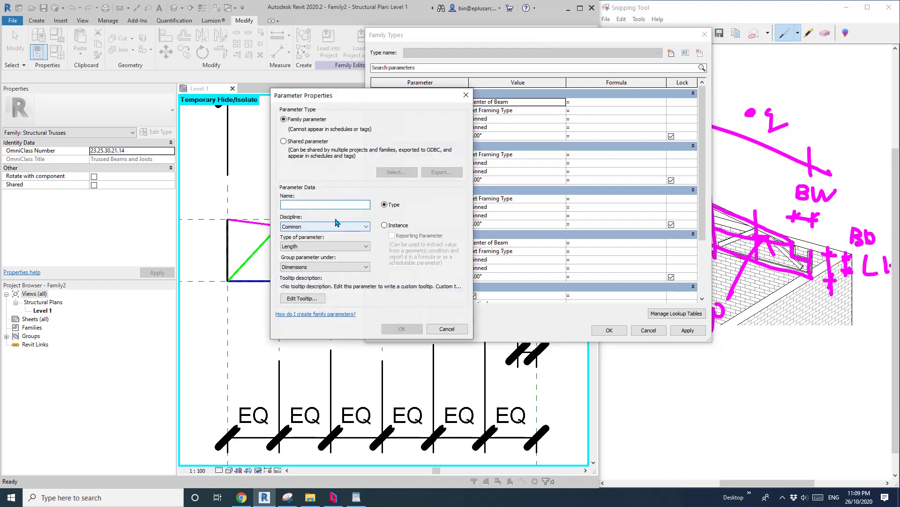
left_click(312, 204)
type("Pt")
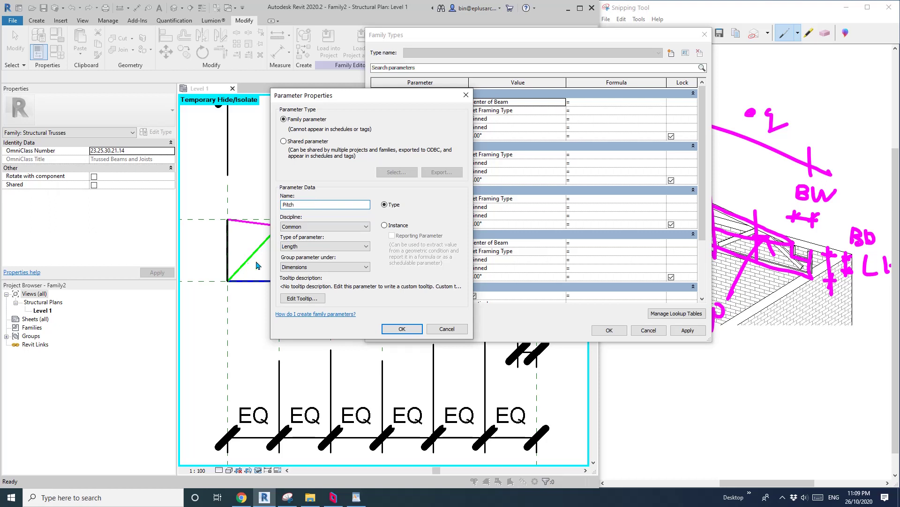
left_click(296, 245)
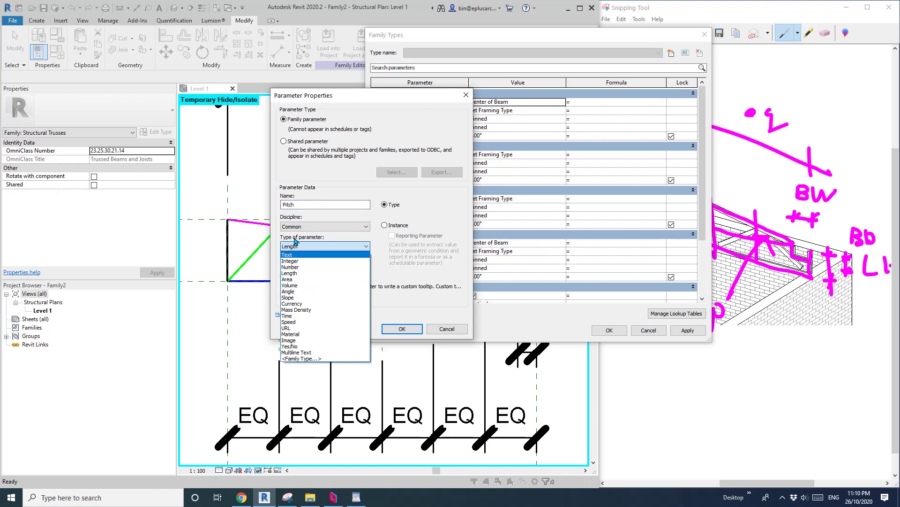
left_click(297, 292)
left_click(389, 225)
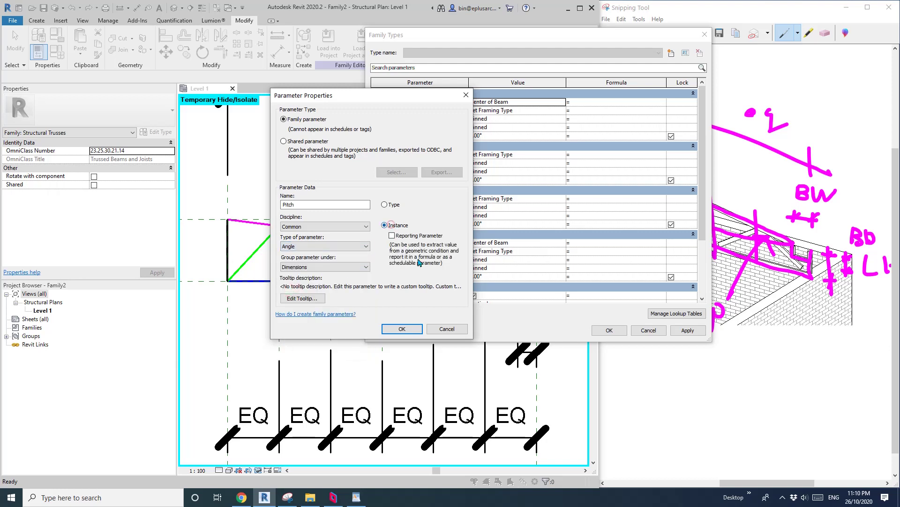
left_click(402, 329)
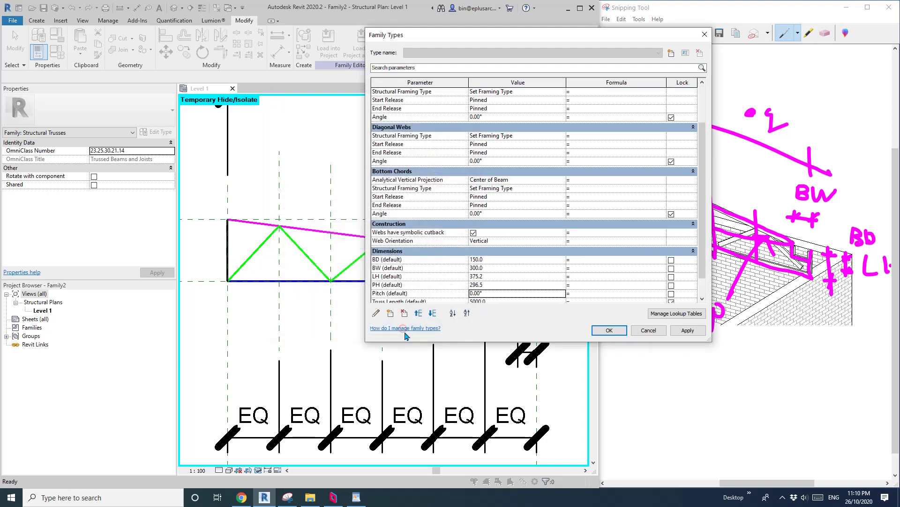
Set Pitch to 10° with its formula left empty, and accept the family types.
left_click(494, 294)
type("10")
left_click(585, 294)
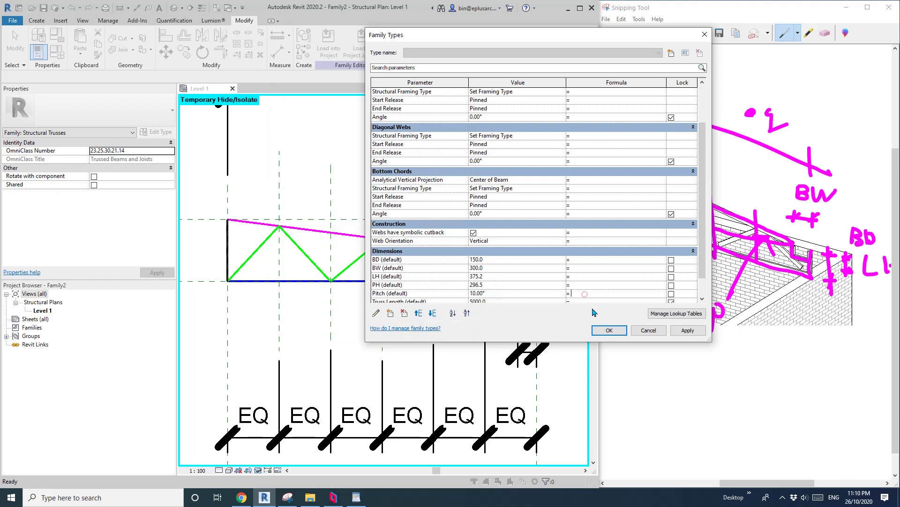
left_click_drag(702, 249, 703, 271)
key("Tab")
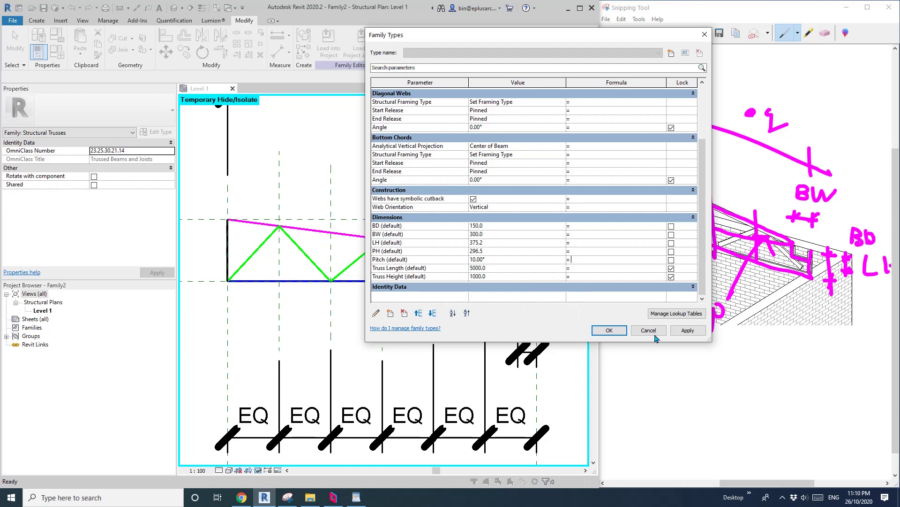
left_click(610, 331)
left_click(610, 327)
In a maximized Snipping Tool, extend the line at the notch level to the high-end vertical, mark the pitch angle and circle the P label.
scroll(716, 268, "down", 1)
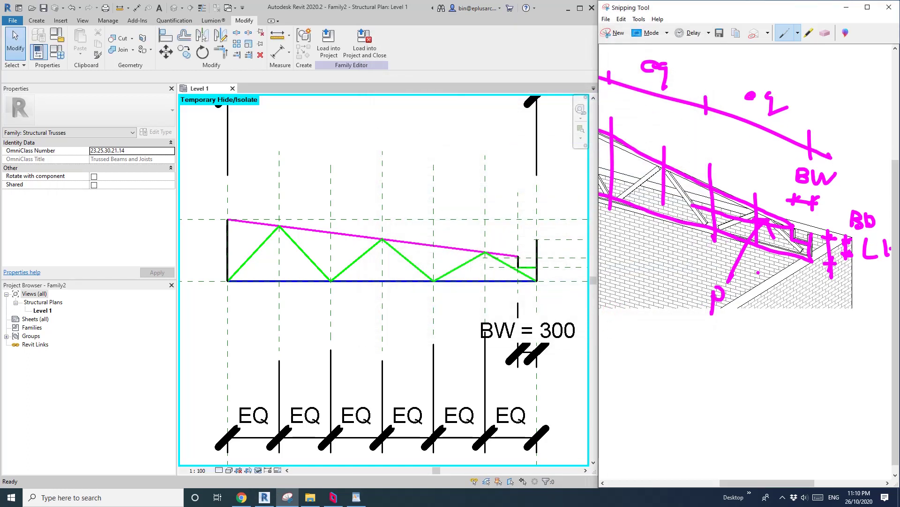
left_click_drag(777, 488, 744, 487)
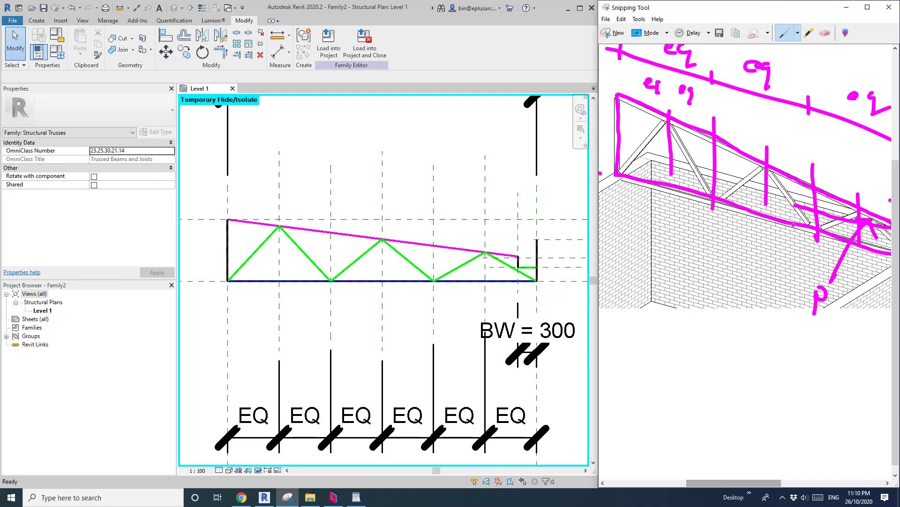
double_click(704, 12)
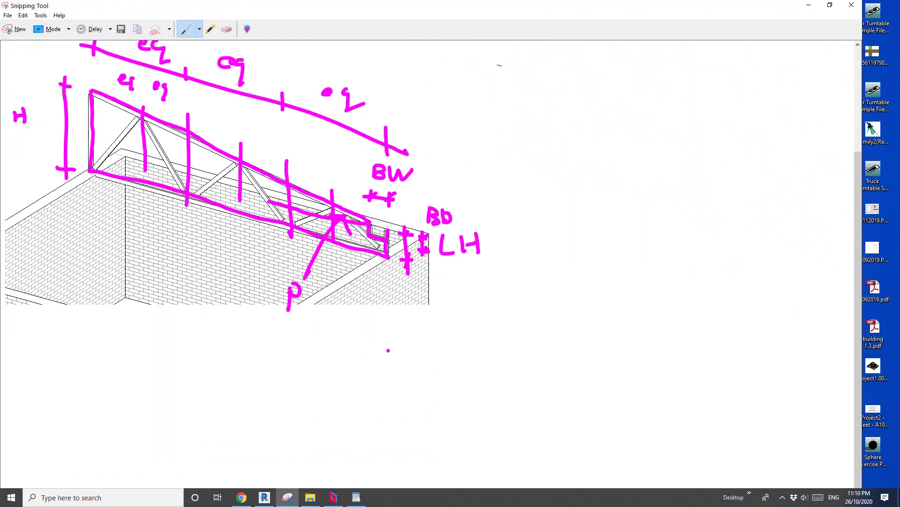
left_click_drag(263, 200, 102, 142)
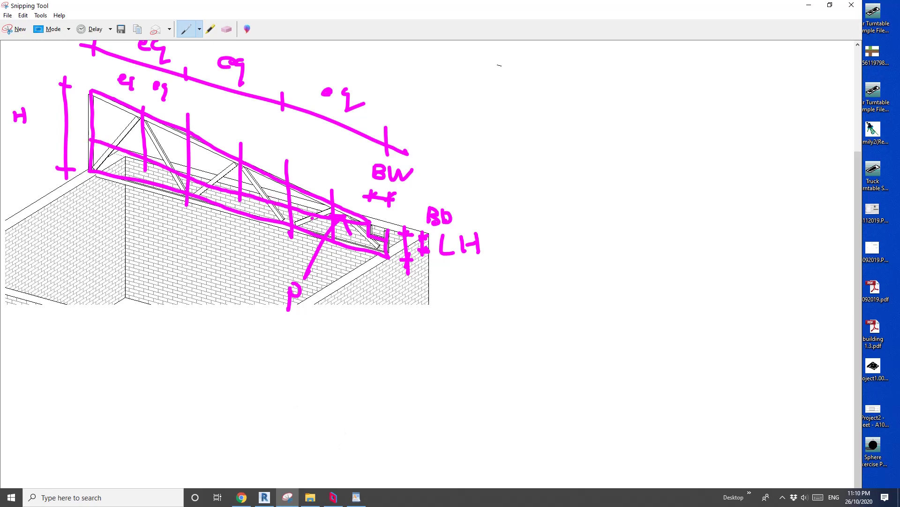
mouse_move(304, 276)
left_mouse_down()
mouse_move(284, 323)
mouse_move(264, 291)
mouse_move(281, 284)
left_mouse_up()
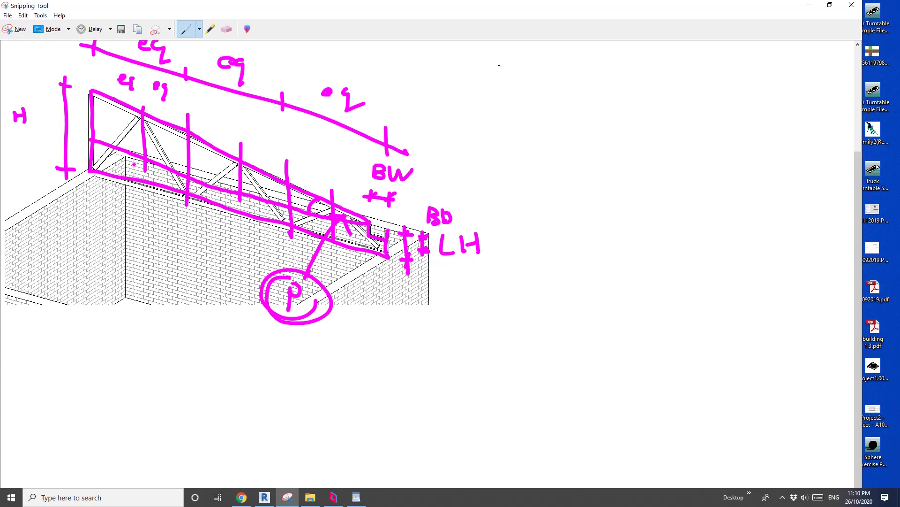
Label the height below the extended line at the high end as LH with an arrow, and circle the H label.
mouse_move(110, 171)
left_mouse_down()
mouse_move(107, 213)
mouse_move(121, 233)
left_mouse_up()
mouse_move(134, 216)
left_mouse_down()
mouse_move(136, 237)
mouse_move(134, 226)
left_mouse_up()
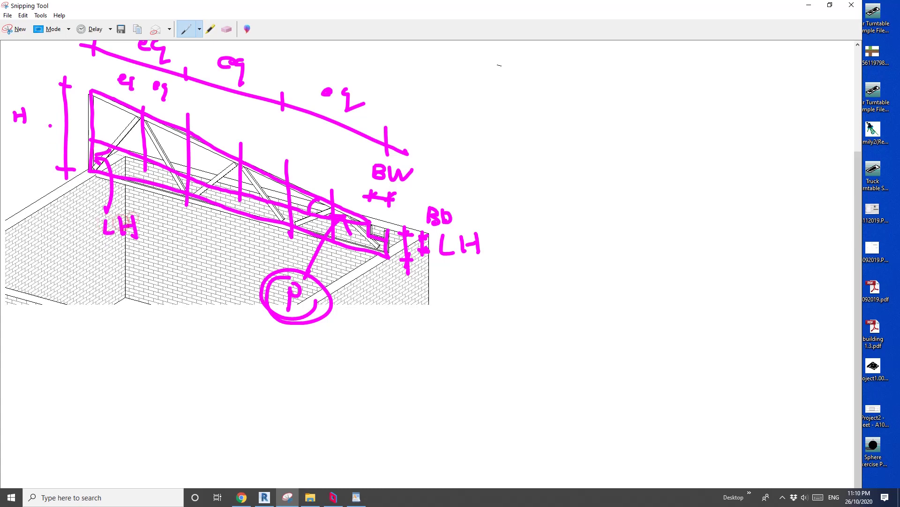
left_click_drag(17, 96, 14, 98)
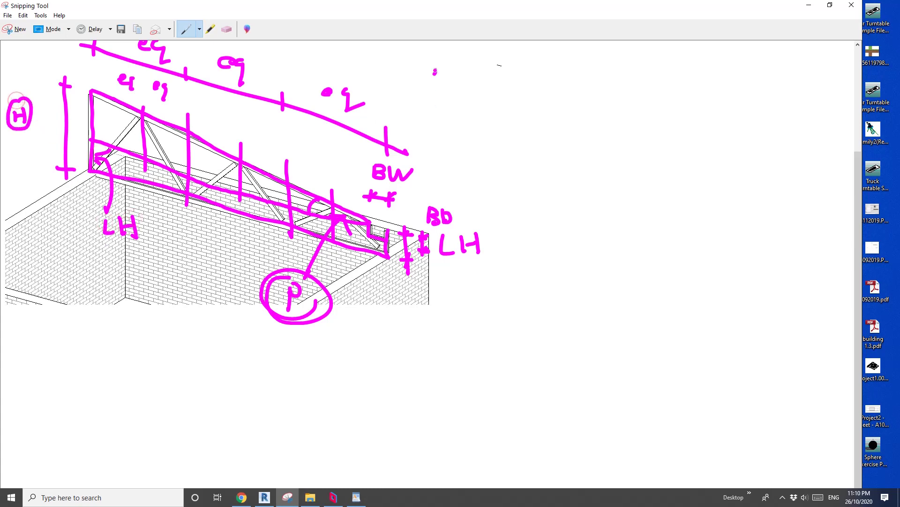
Handwrite the start of the truss height formula, "H = LH +", in the blank area beside the sketch.
left_click_drag(432, 70, 431, 90)
mouse_move(446, 66)
left_mouse_down()
mouse_move(446, 87)
mouse_move(446, 76)
mouse_move(479, 79)
left_mouse_up()
left_click_drag(470, 89, 487, 89)
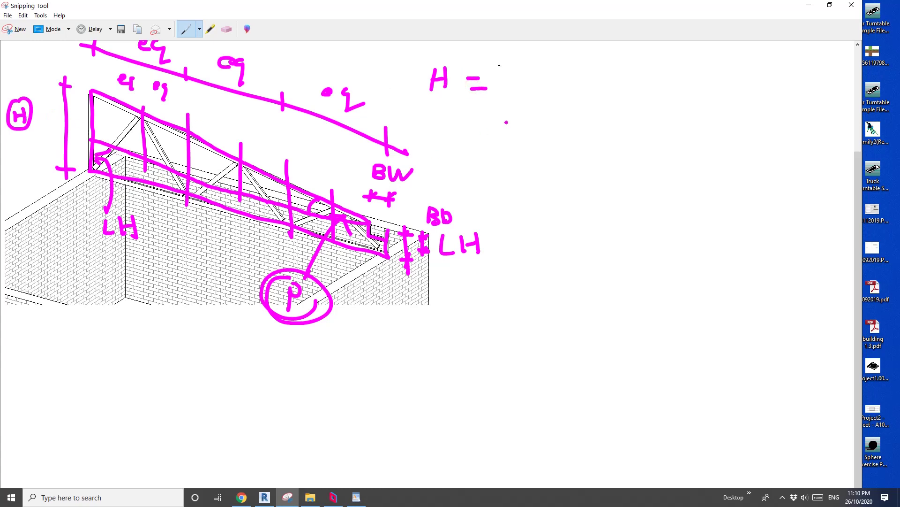
left_click_drag(504, 87, 518, 95)
mouse_move(528, 70)
left_mouse_down()
mouse_move(529, 91)
mouse_move(542, 93)
left_mouse_up()
left_click_drag(529, 81, 542, 79)
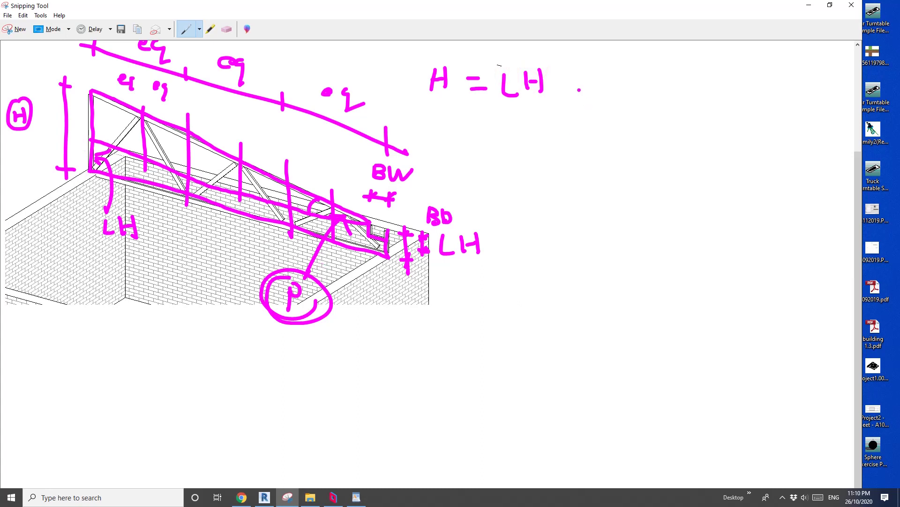
left_click_drag(565, 77, 565, 93)
Check the truss dimension labels in Revit, return to the Snipping Tool and continue the handwritten formula with "TL x tan(p)".
left_click(265, 497)
scroll(400, 347, "down", 3)
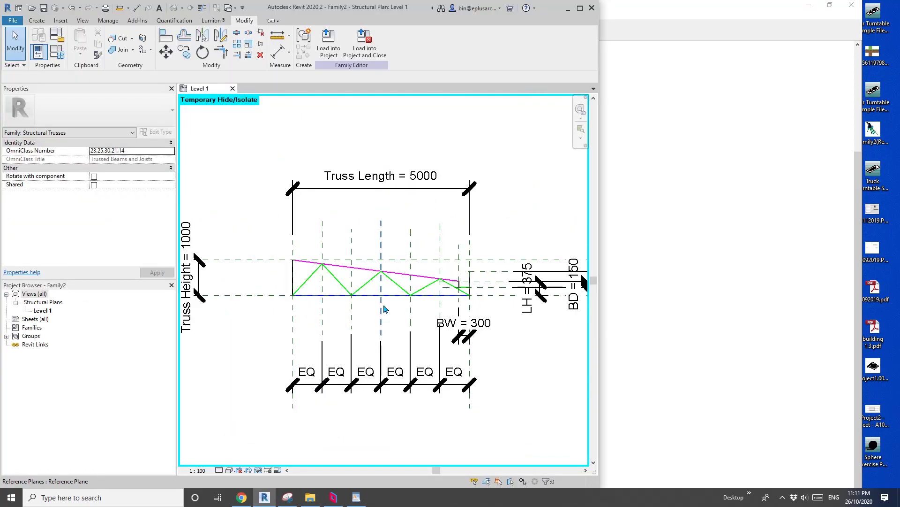
left_click(659, 141)
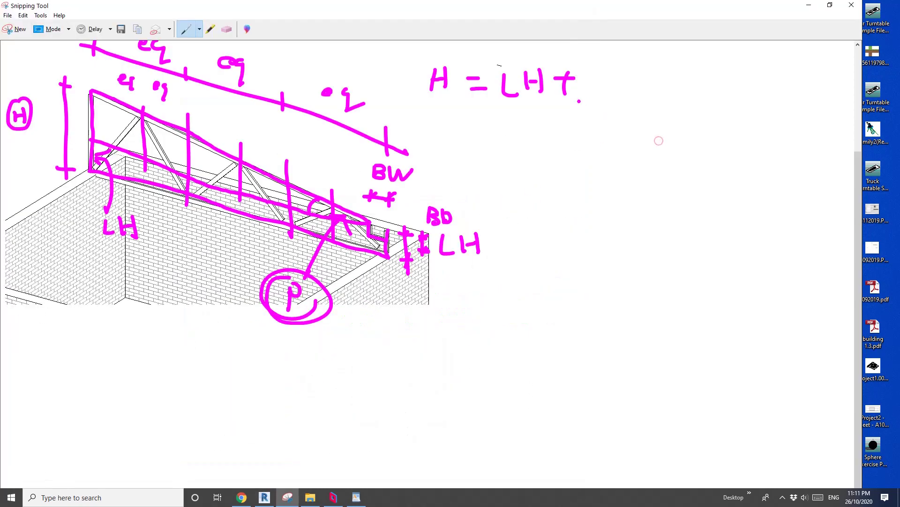
mouse_move(585, 70)
left_mouse_down()
mouse_move(609, 68)
mouse_move(601, 87)
mouse_move(662, 86)
left_mouse_up()
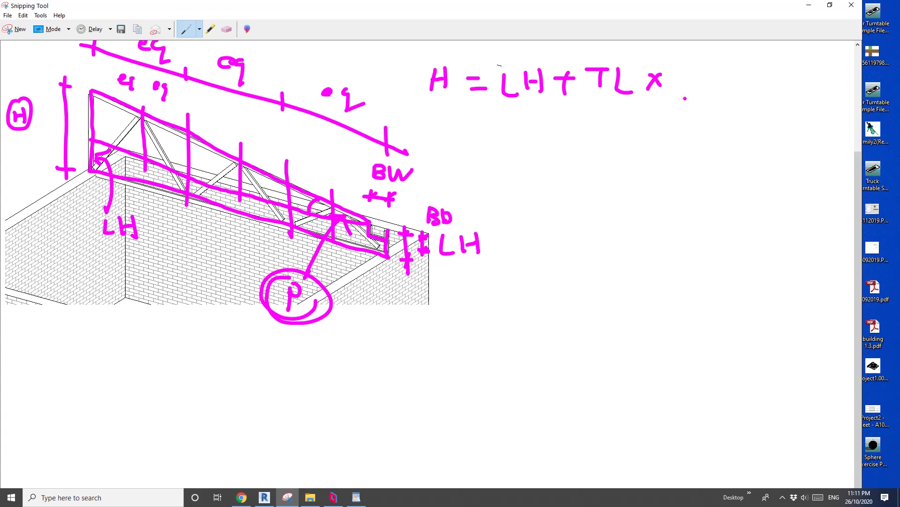
mouse_move(680, 75)
left_mouse_down()
mouse_move(739, 96)
mouse_move(755, 82)
left_mouse_up()
left_click_drag(765, 67, 765, 96)
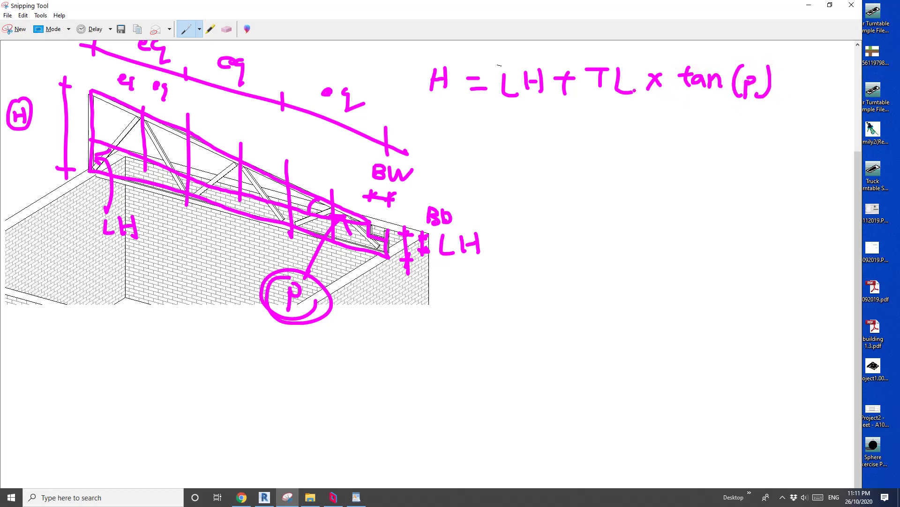
Enclose the "TL x tan(p)" term in brackets and underline the whole height formula.
left_click_drag(588, 55, 599, 90)
left_click_drag(785, 58, 786, 106)
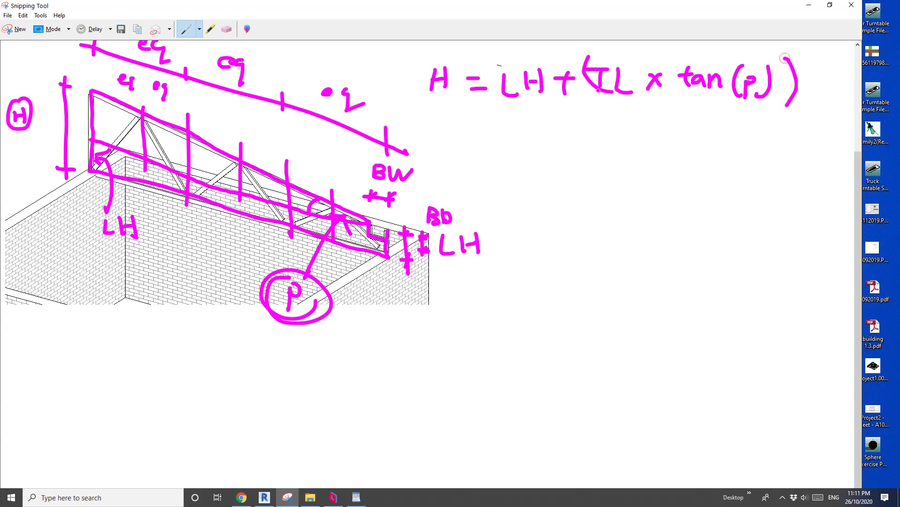
left_click_drag(460, 106, 795, 105)
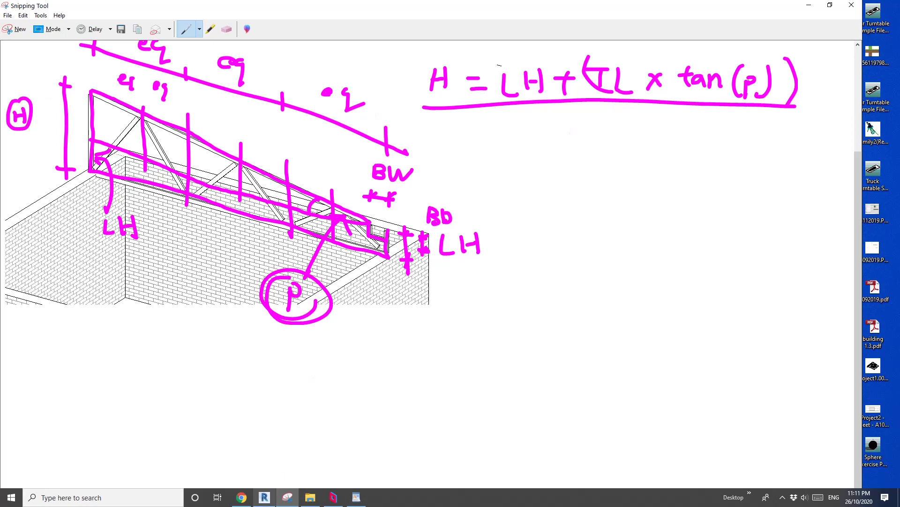
Return to the Revit truss family and set the Truss Height formula to LH + (Truss Length * tan(Pitch)).
left_click(266, 498)
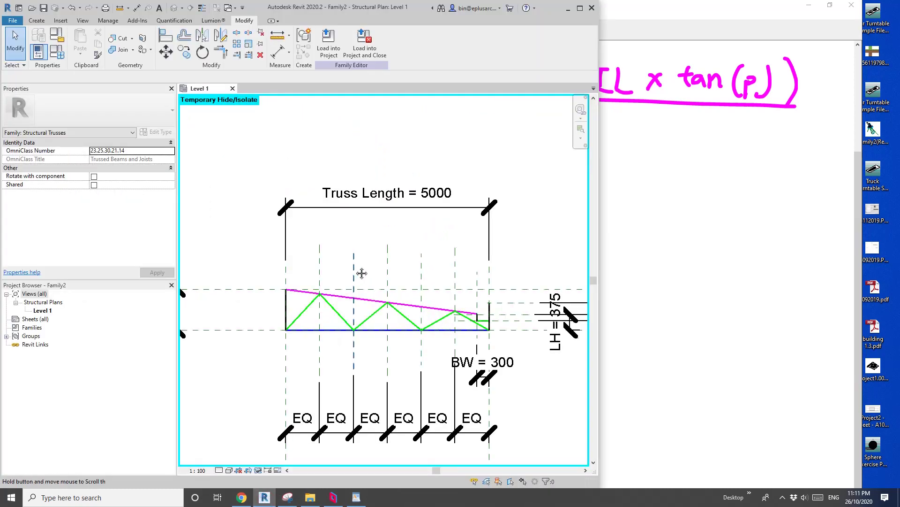
left_click(58, 59)
left_click_drag(553, 41, 307, 68)
scroll(245, 284, "down", 4)
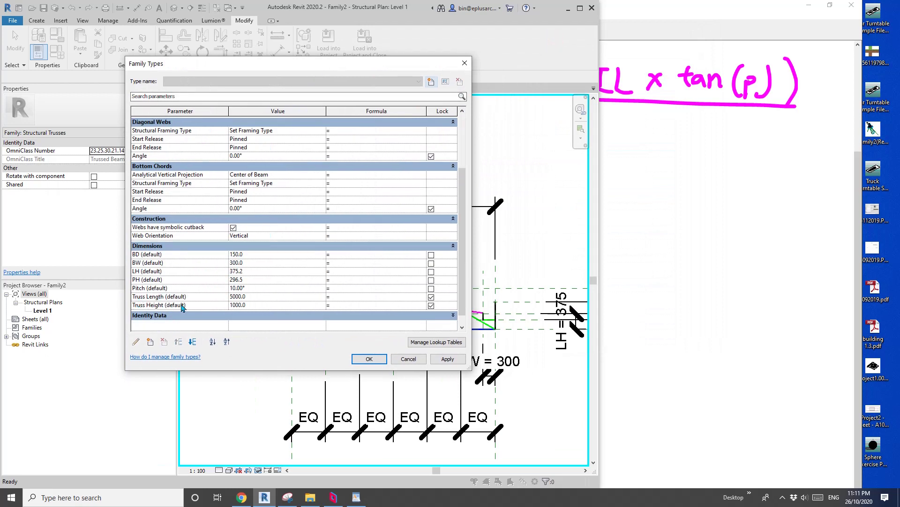
left_click(347, 305)
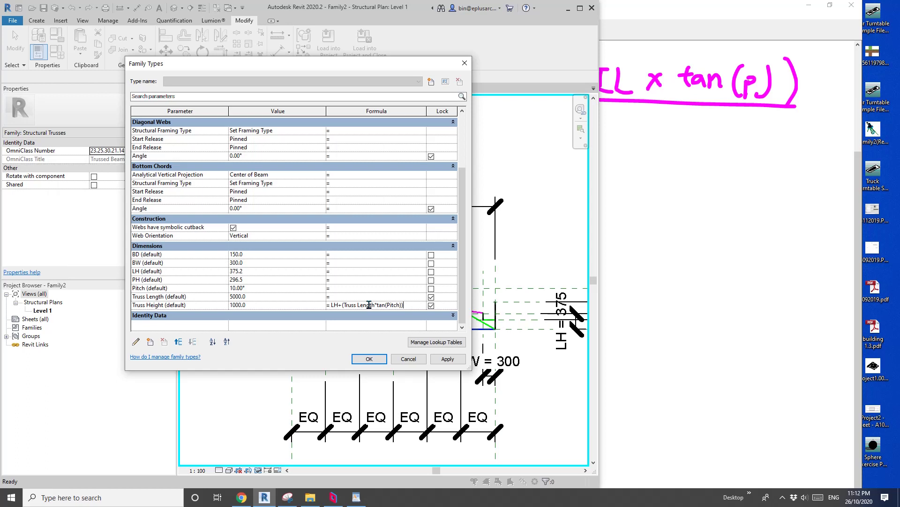
left_click(393, 299)
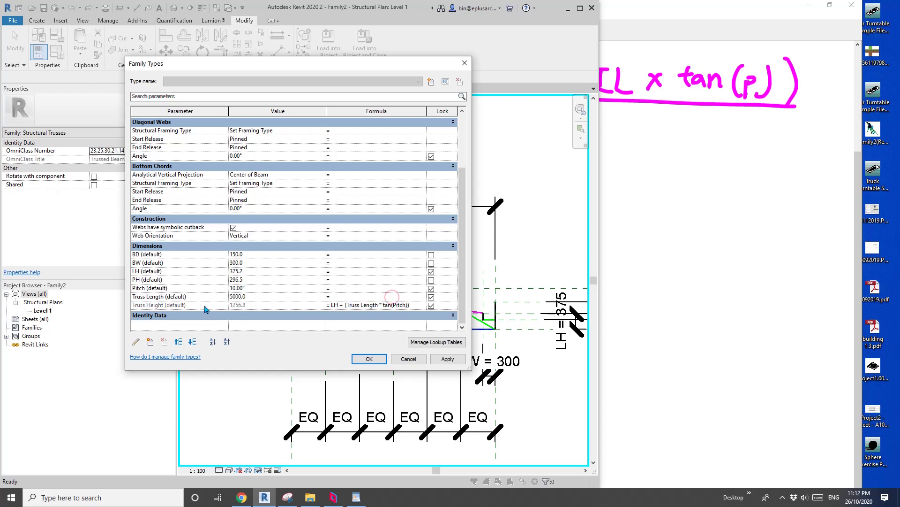
left_click(153, 306)
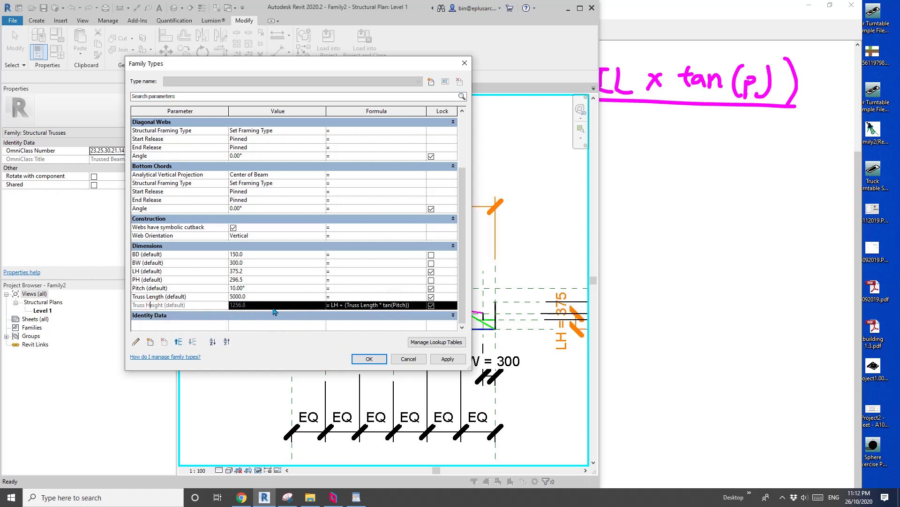
left_click_drag(342, 65, 397, 53)
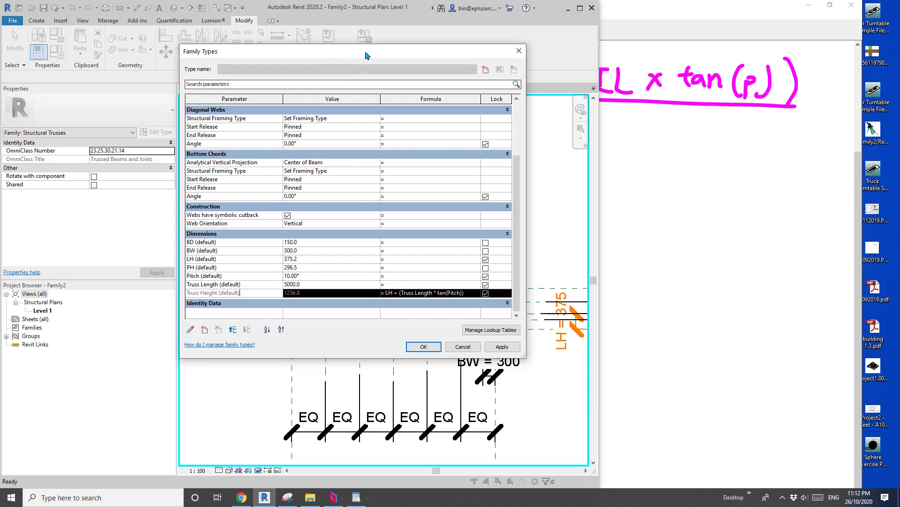
mouse_move(368, 55)
left_mouse_down()
mouse_move(640, 56)
mouse_move(573, 55)
left_mouse_up()
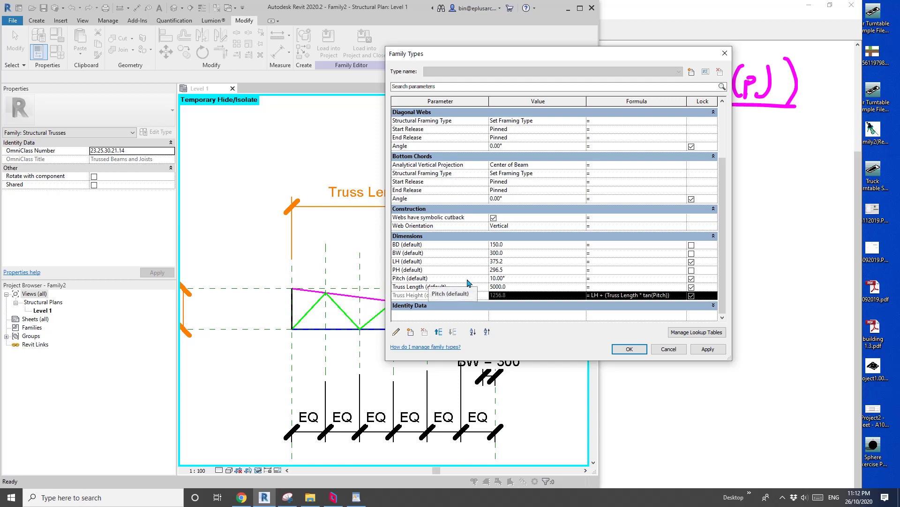
left_click(630, 349)
Test the height formula by applying an LH value of 200, and finish with LH set to 300.
scroll(426, 277, "down", 2)
scroll(428, 278, "up", 2)
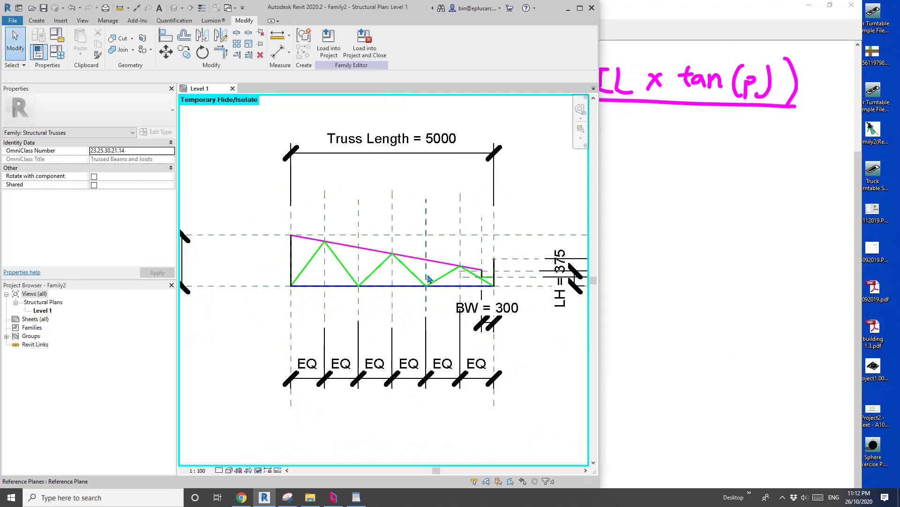
scroll(428, 279, "down", 2)
scroll(440, 271, "up", 1)
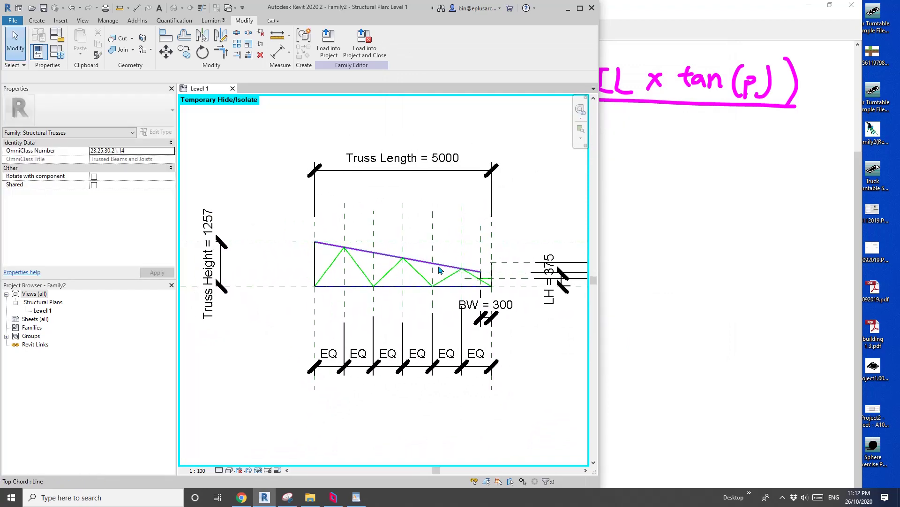
middle_click_drag(440, 270, 483, 276)
left_click(63, 50)
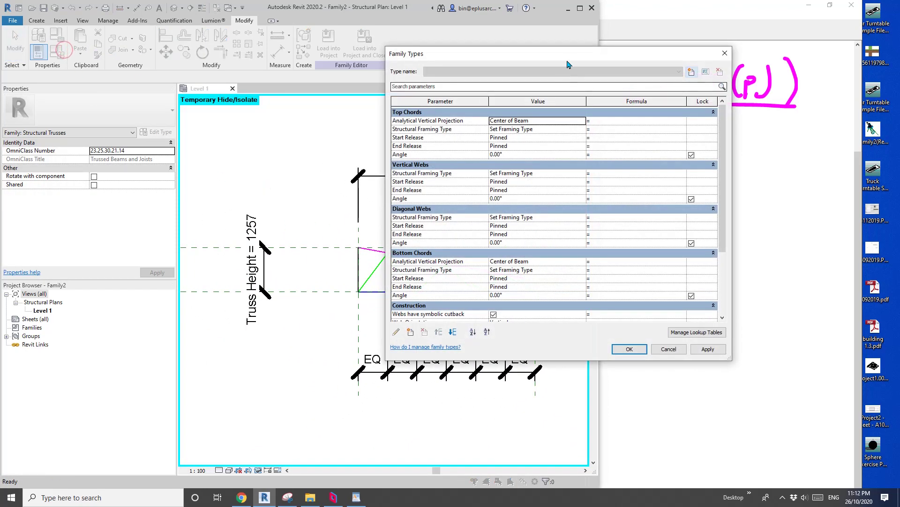
left_click_drag(567, 64, 196, 26)
scroll(146, 225, "down", 4)
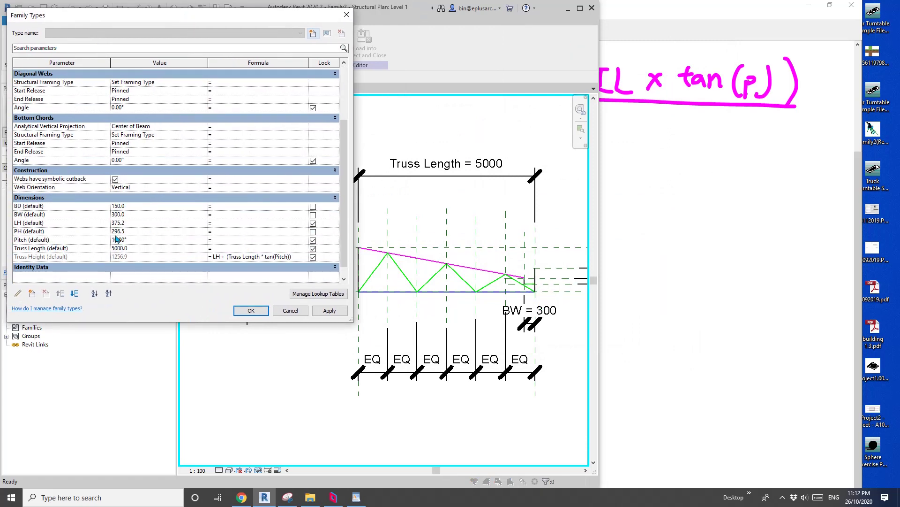
left_click(144, 224)
left_click(321, 311)
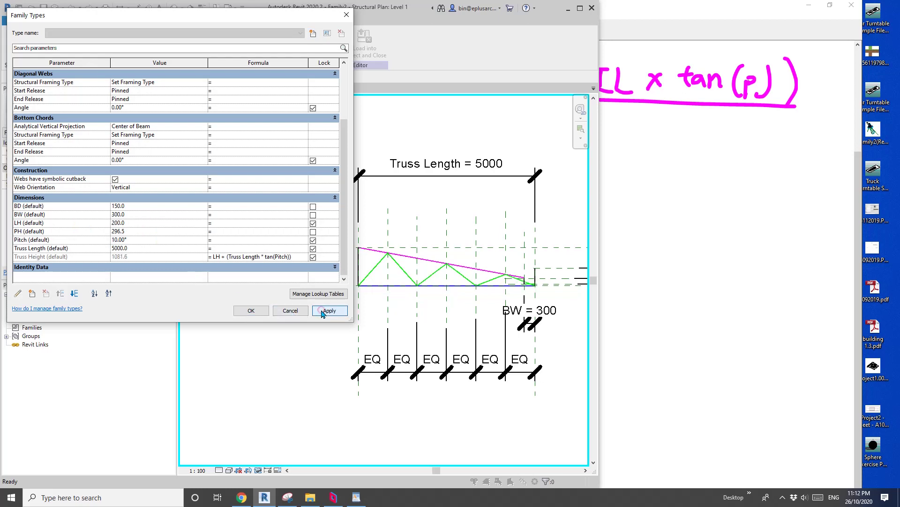
left_click(143, 224)
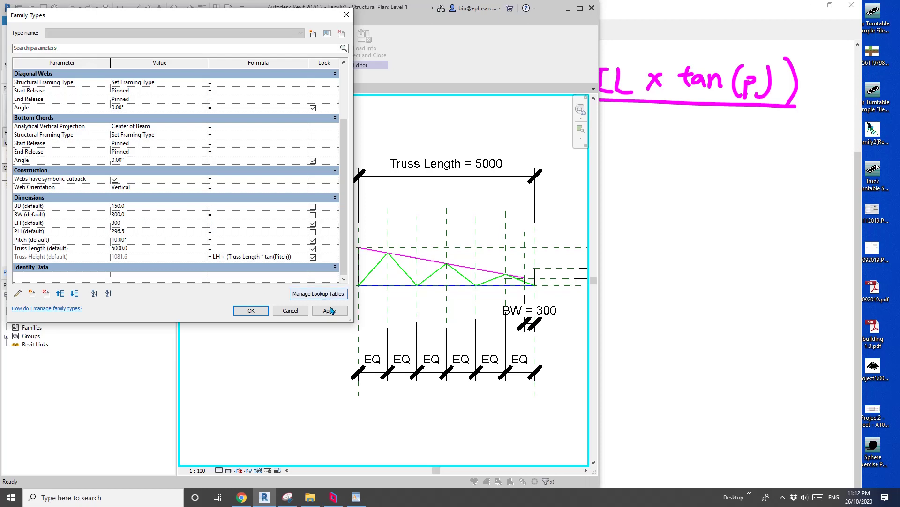
left_click(330, 310)
Set the Pitch parameter to 5.00° and accept the family types.
left_click(150, 241)
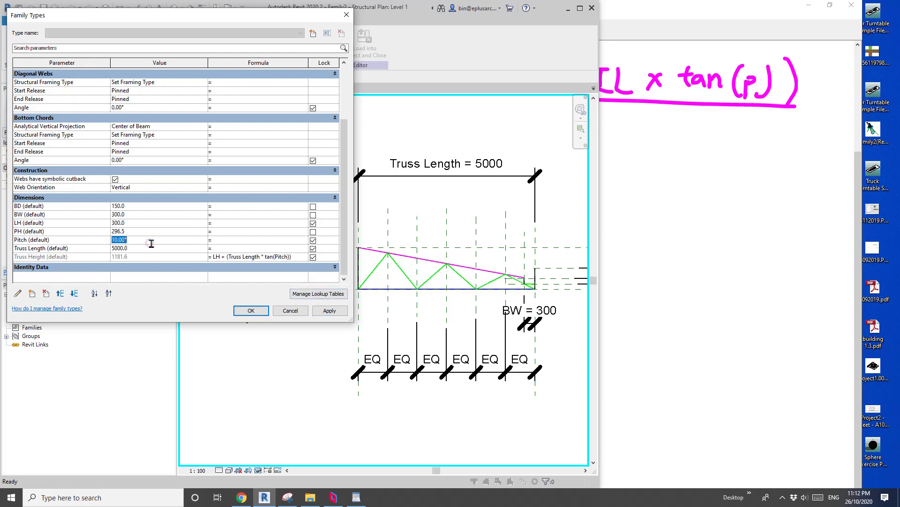
left_click(328, 311)
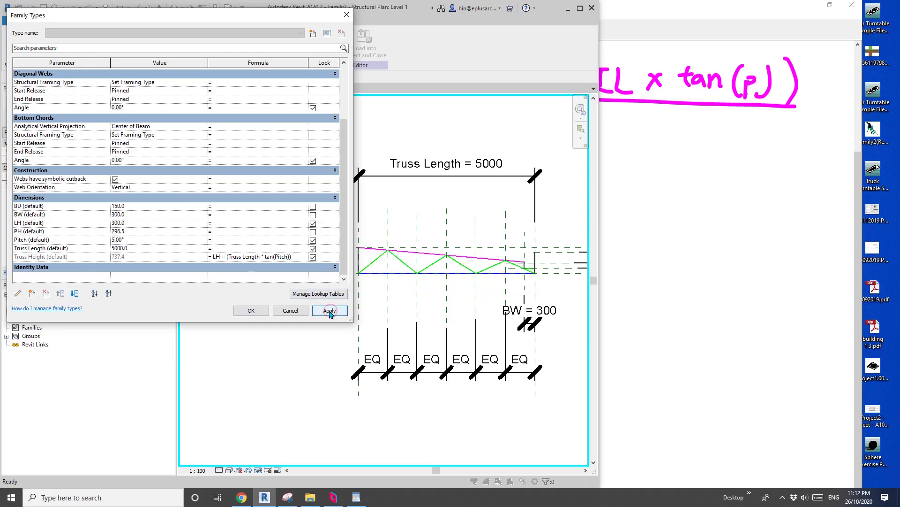
left_click(251, 310)
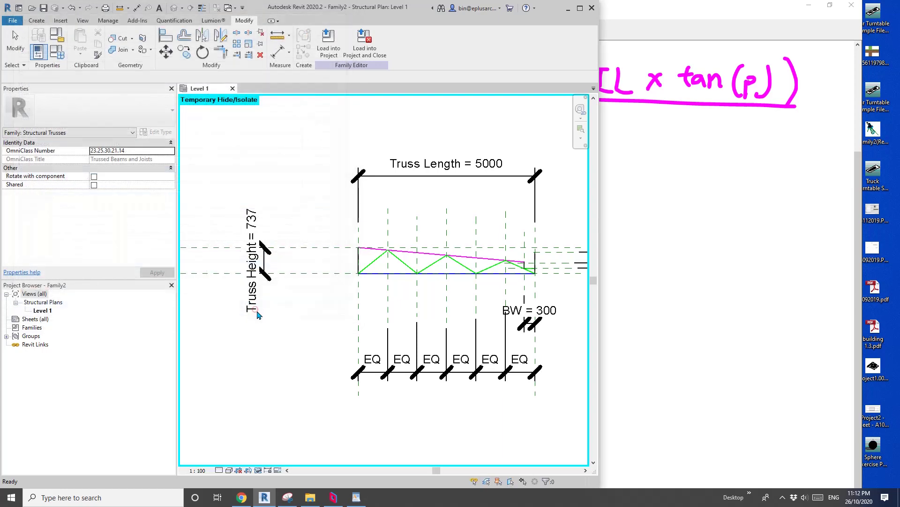
Create a new project using a template file other than Construction Template.
left_click(19, 20)
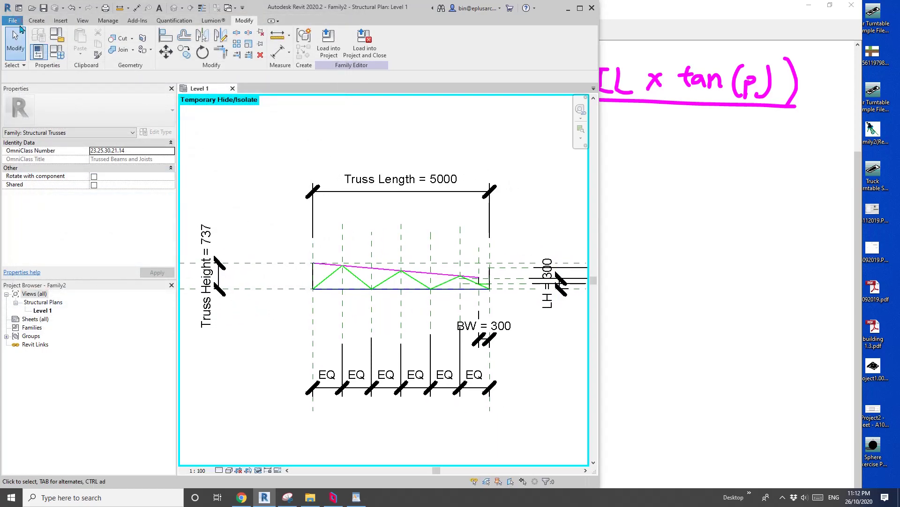
left_click(58, 56)
left_click(107, 62)
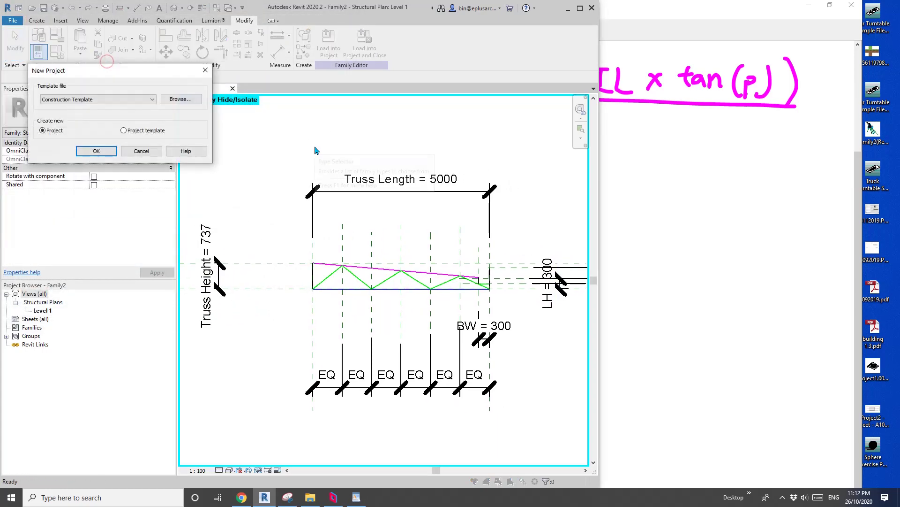
left_click(105, 99)
left_click(65, 115)
left_click(96, 151)
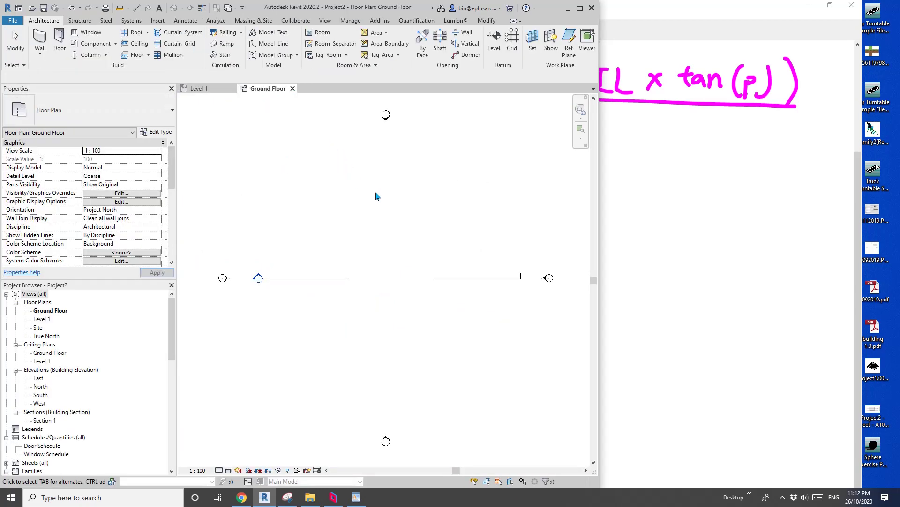
Draw a rectangle of Double brick - 270 walls in the Ground Floor plan, about 5000 mm deep.
key("w")
key("a")
left_click(386, 33)
left_click(317, 204)
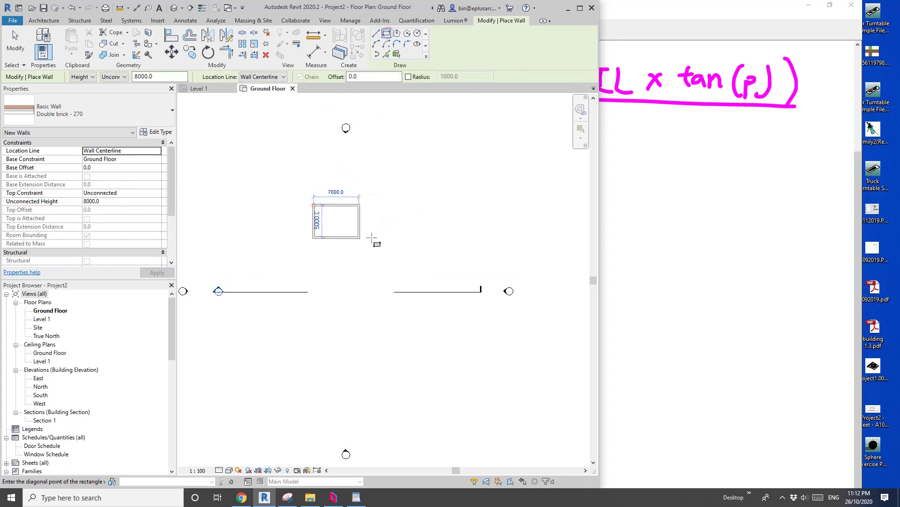
left_click(375, 237)
key("Escape")
key("Escape")
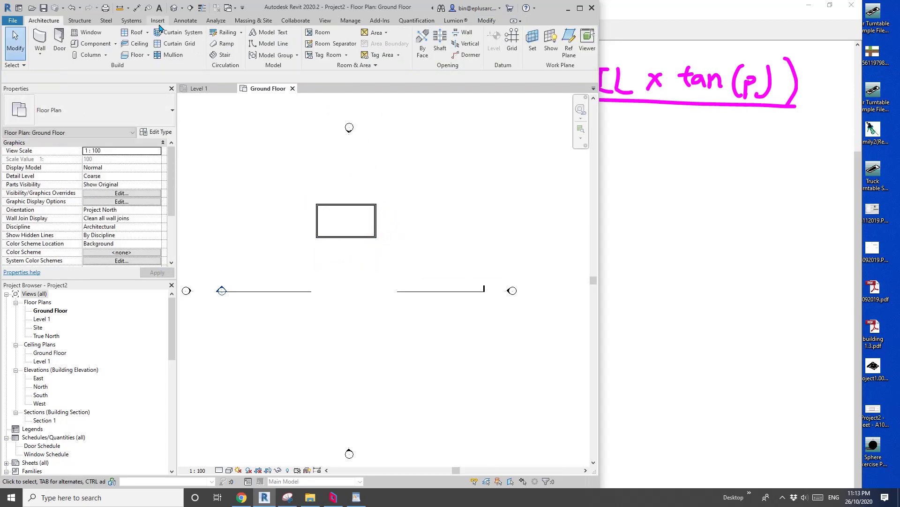
Select all four walls in the 3D view and set their unconnected height to 3000.
left_click(174, 8)
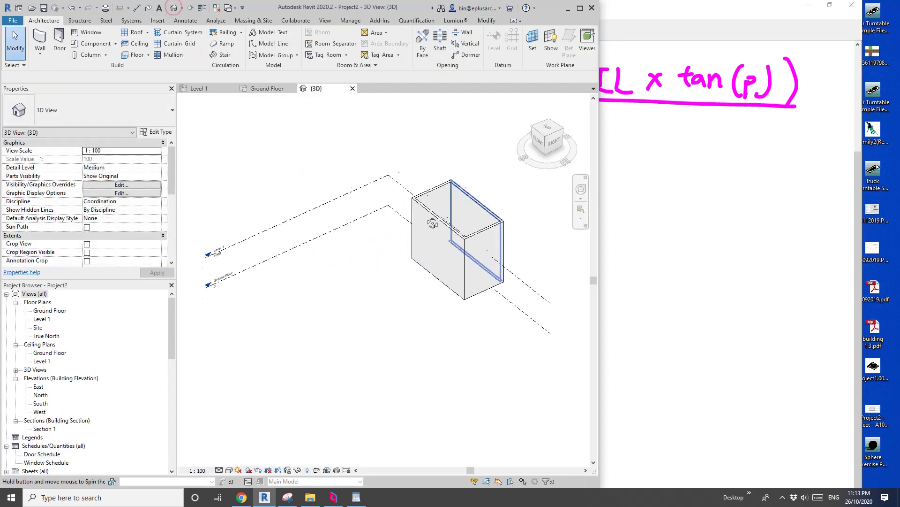
scroll(432, 221, "up", 2)
key("Tab")
left_click(413, 253)
middle_click_drag(452, 216, 433, 235)
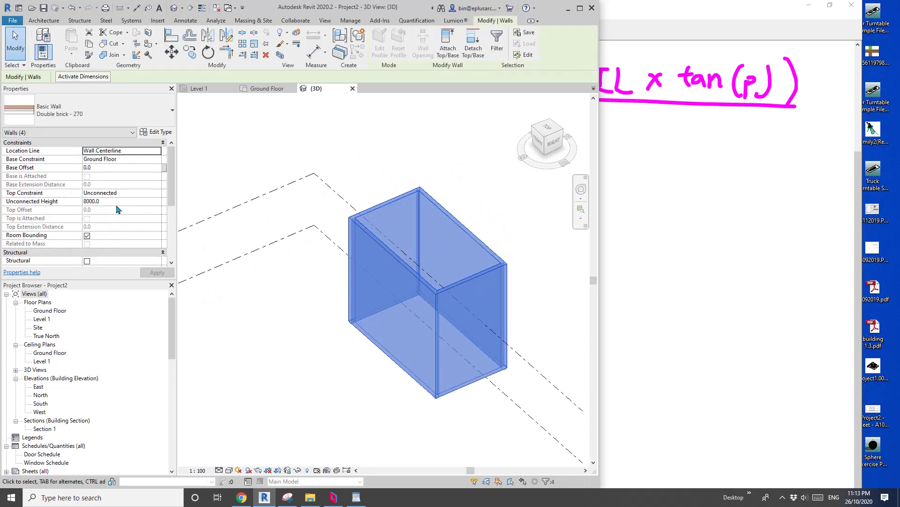
left_click(132, 201)
type("3000")
left_click(432, 235)
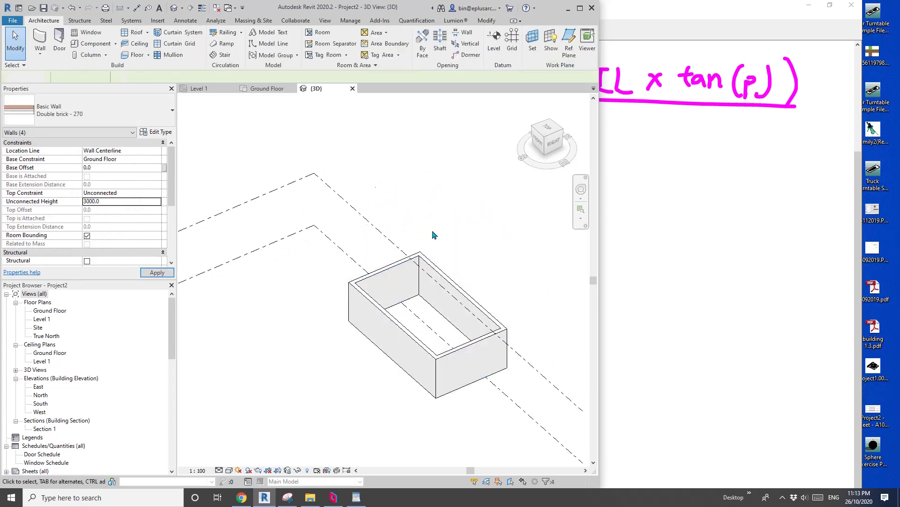
Close the inactive views, return to the truss family's Level 1 view and load the family into the project.
scroll(432, 235, "up", 2)
mouse_move(441, 251)
middle_mouse_down("shift")
mouse_move(448, 264)
mouse_move(427, 255)
middle_mouse_up("shift")
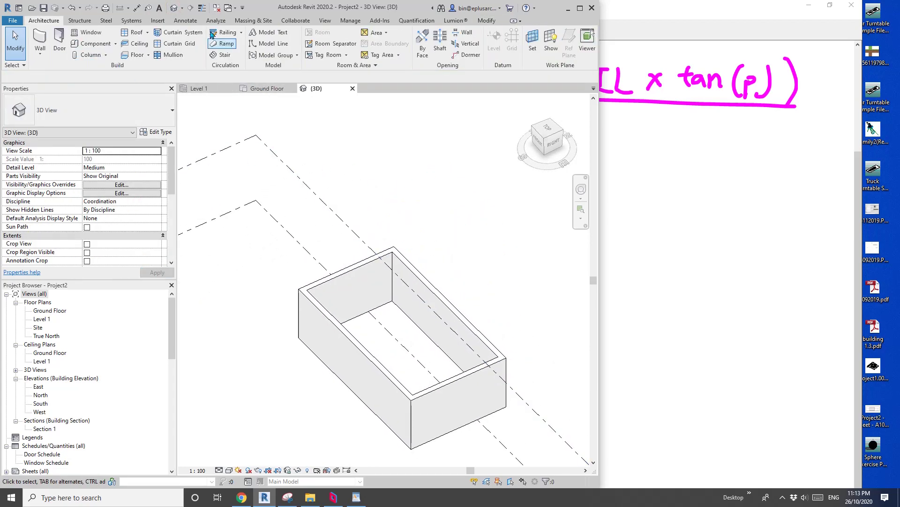
left_click(216, 8)
left_click(219, 87)
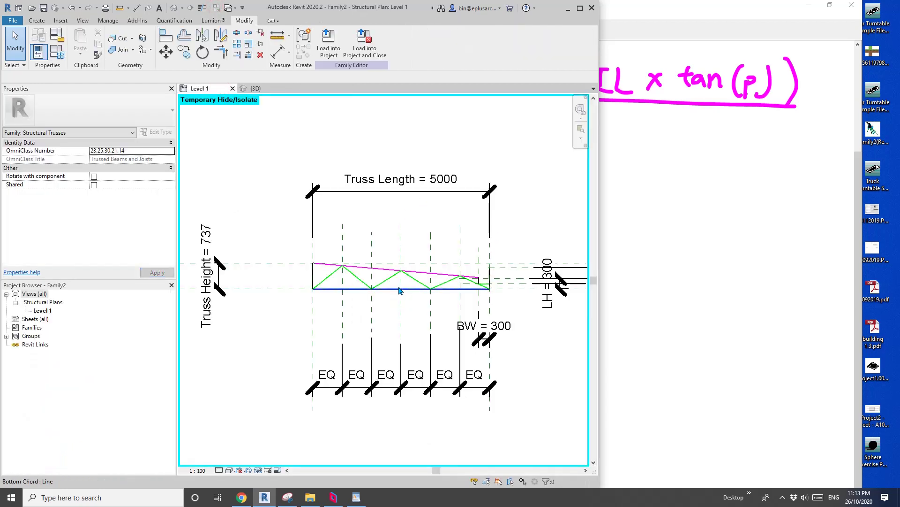
left_click(328, 42)
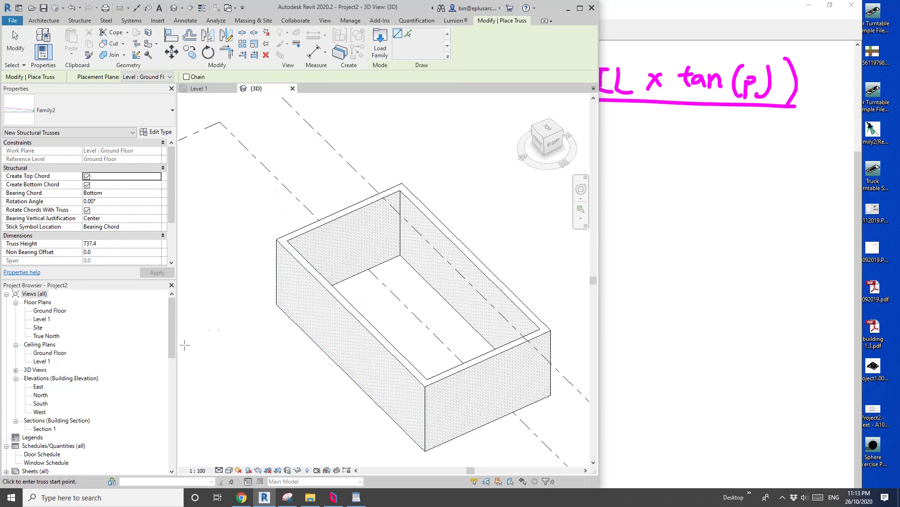
Place a Family2 truss in the Ground Floor plan, spanning 5000 mm between the two long walls near the east end.
double_click(49, 310)
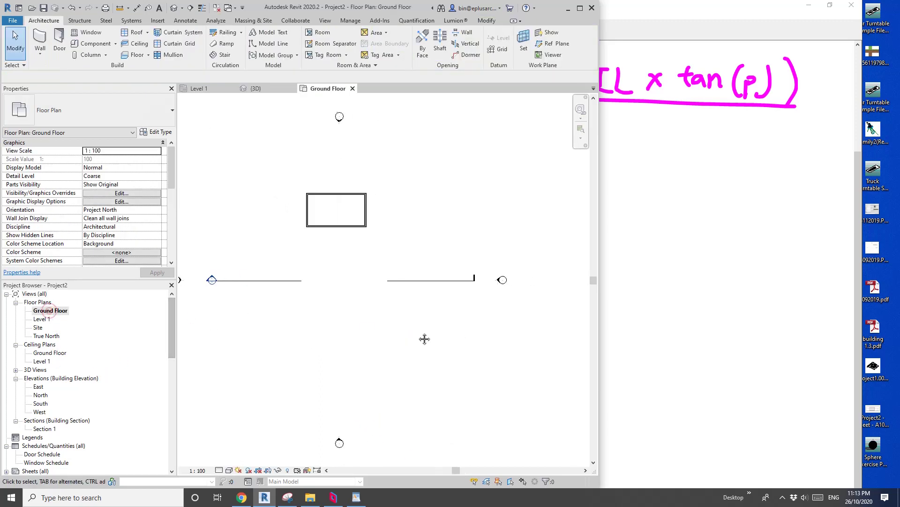
left_click(78, 20)
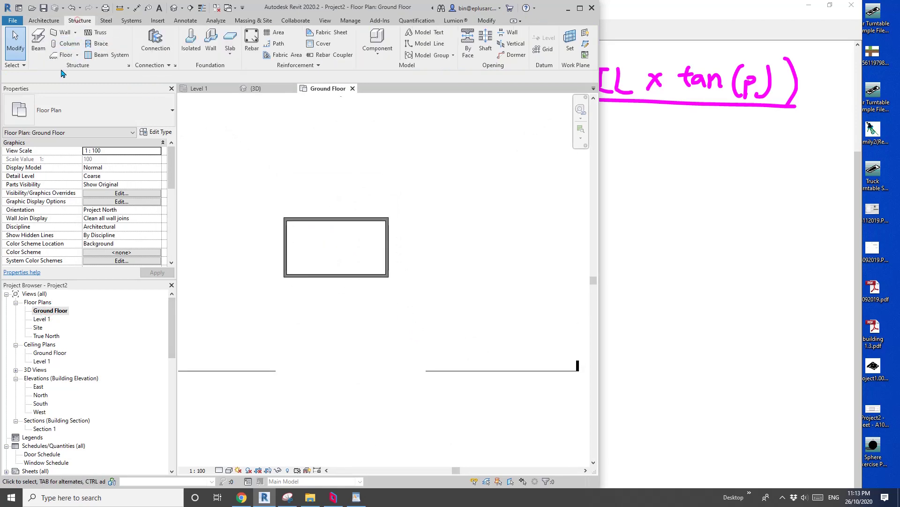
left_click(95, 36)
scroll(293, 235, "up", 2)
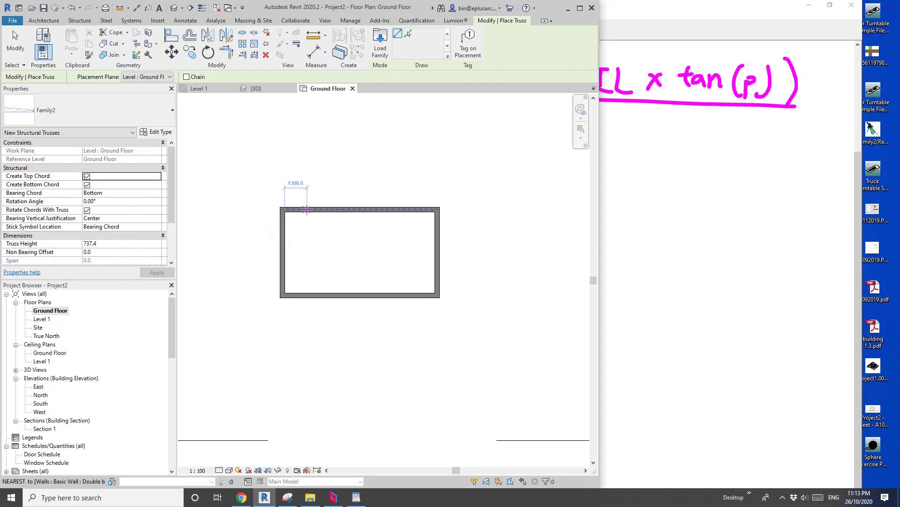
left_click(399, 209)
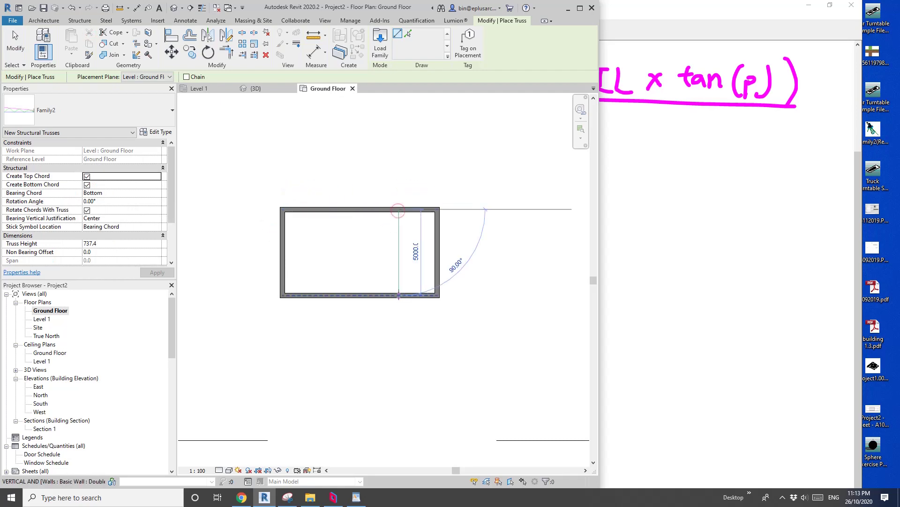
left_click(400, 311)
key("Escape")
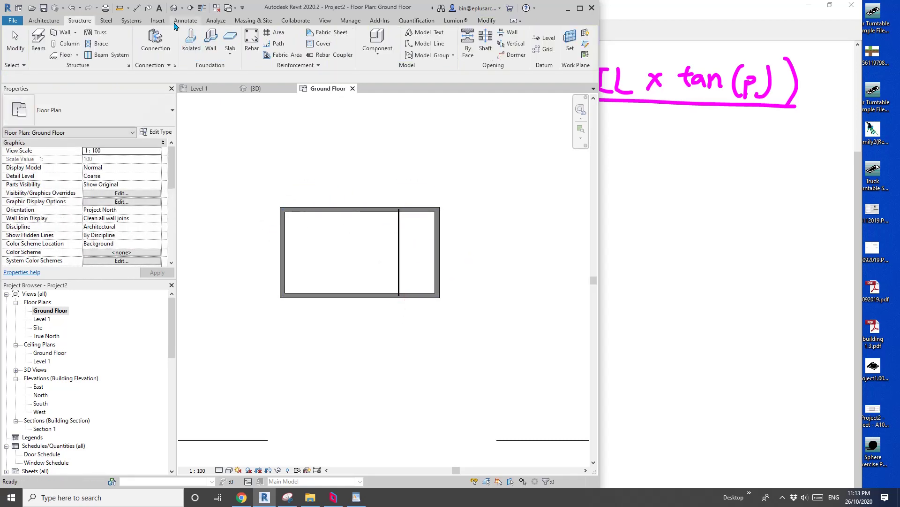
Examine the placed truss and how it sits against the surrounding walls in the 3D view.
left_click(175, 8)
scroll(426, 229, "up", 5)
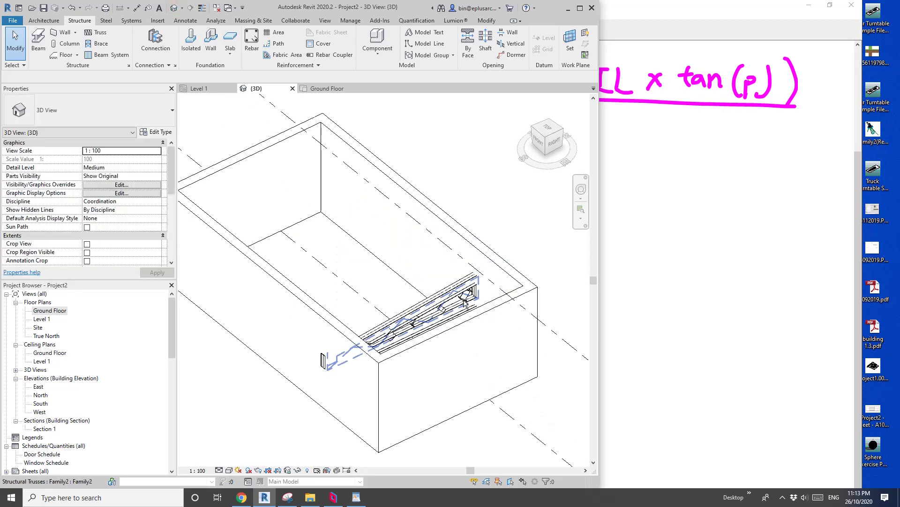
left_click(427, 229)
middle_click_drag(427, 228, 441, 246, "shift")
key("Escape")
key("Tab")
left_click(431, 245)
middle_click_drag(310, 163, 309, 172)
left_click(302, 169)
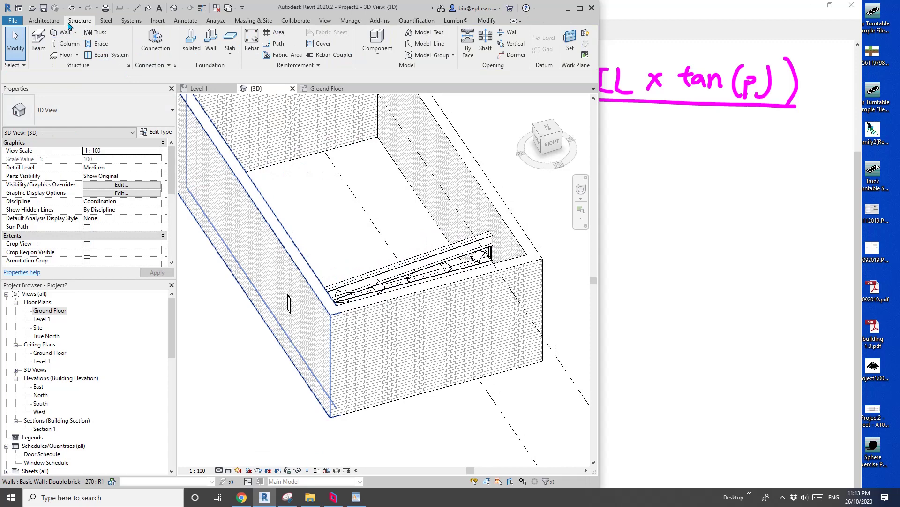
Load the 38x89 type of the Dimension Lumber family from the Structural Framing Wood library, without placing a beam.
left_click(39, 40)
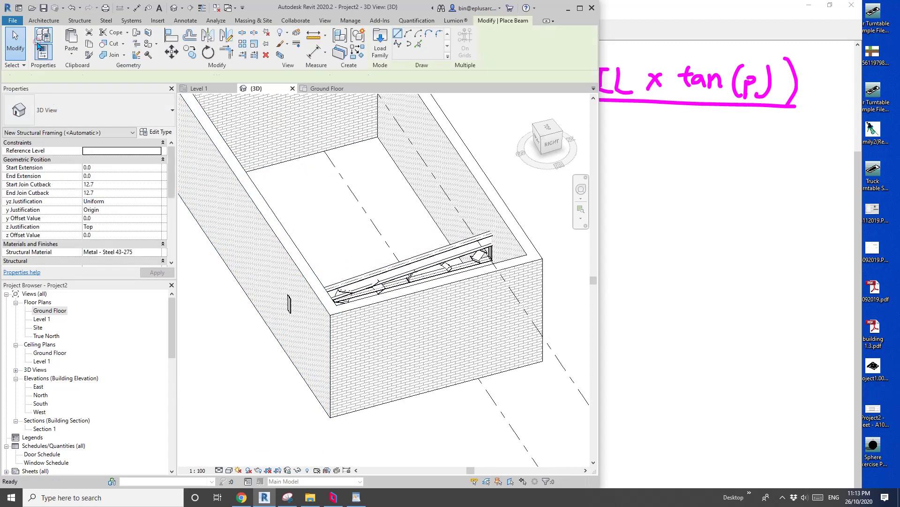
left_click(156, 132)
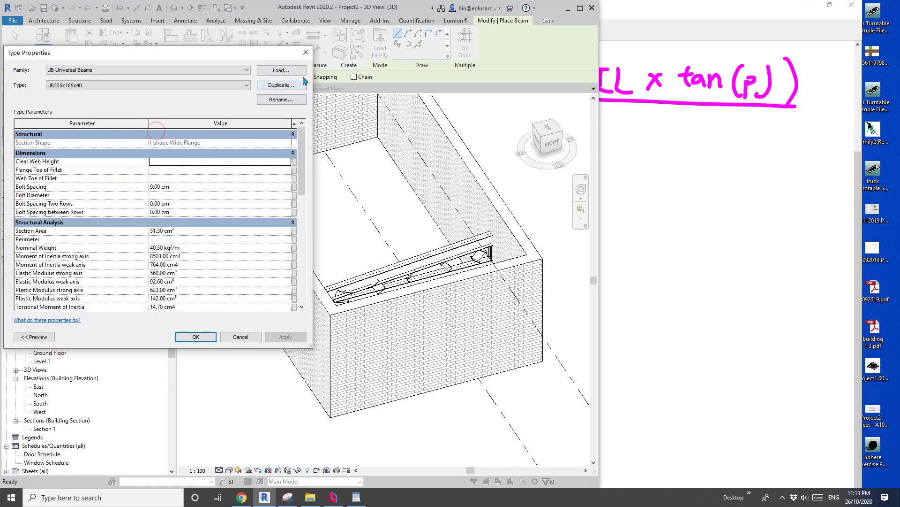
left_click(293, 71)
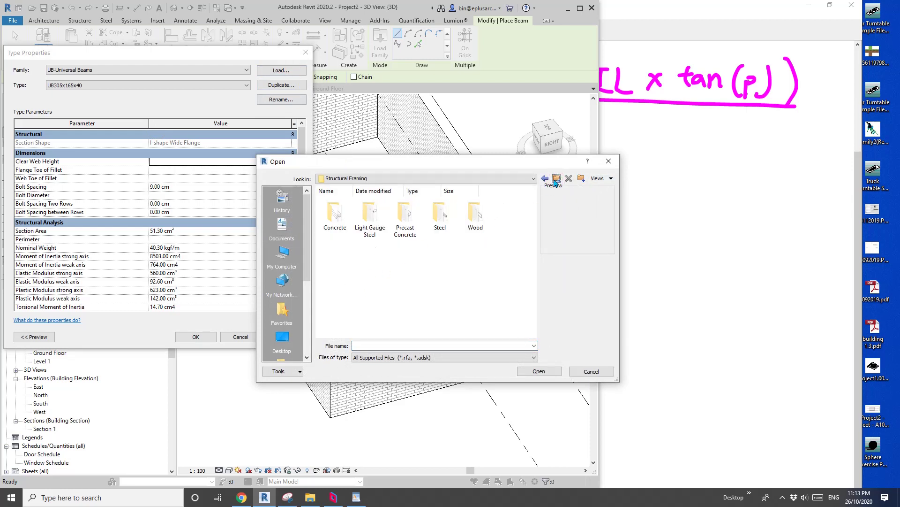
left_click(557, 179)
scroll(403, 262, "down", 5)
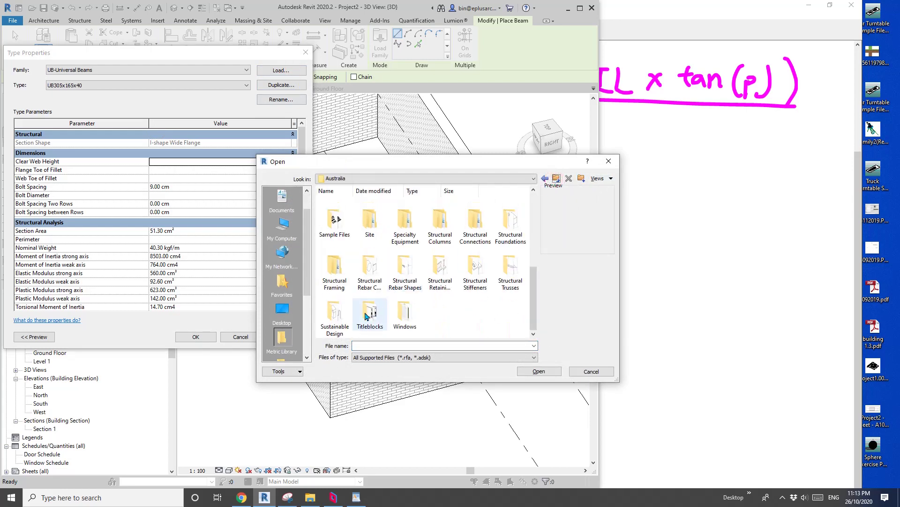
double_click(334, 276)
double_click(475, 217)
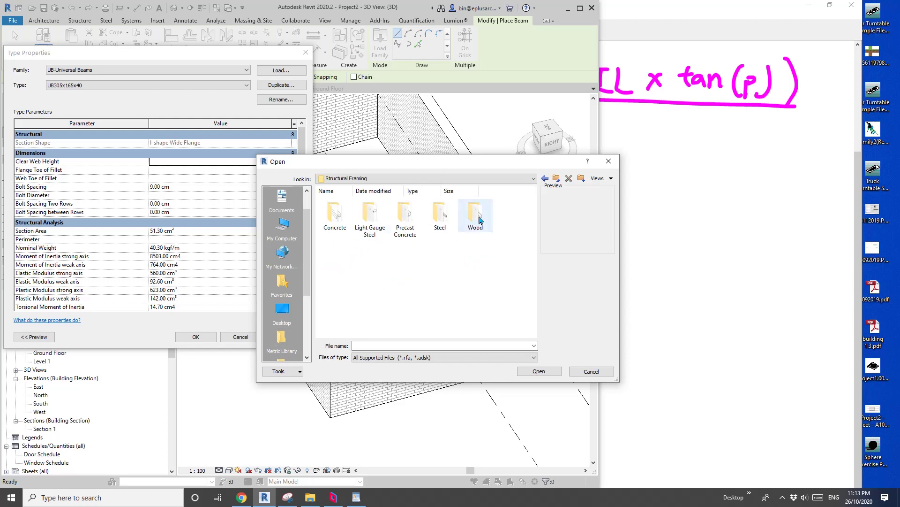
double_click(335, 232)
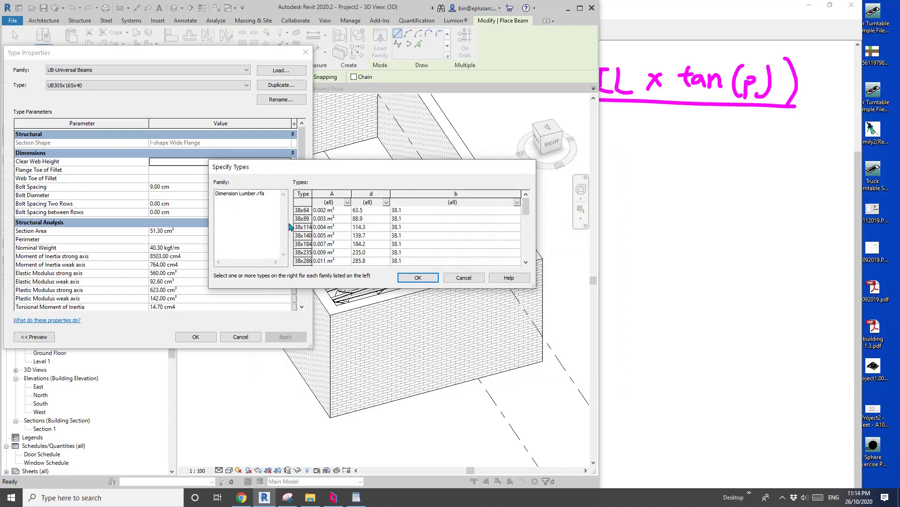
left_click(301, 218)
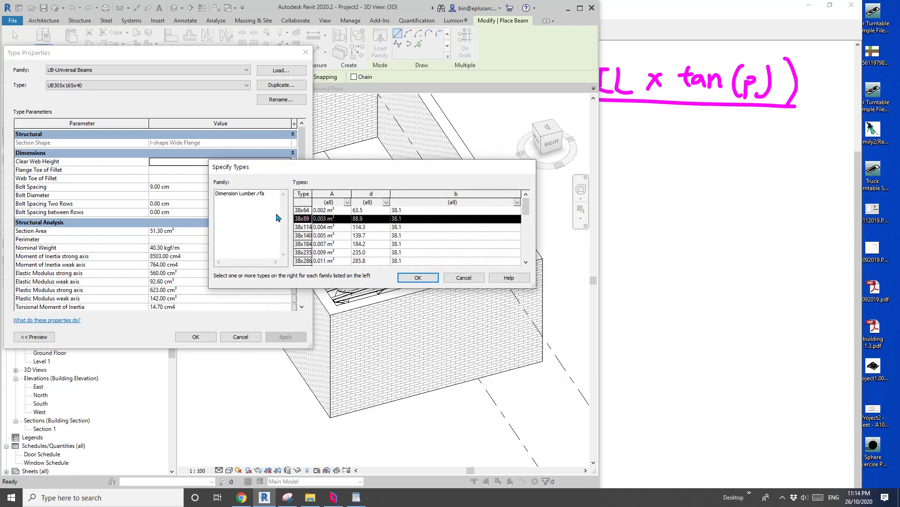
left_click(413, 278)
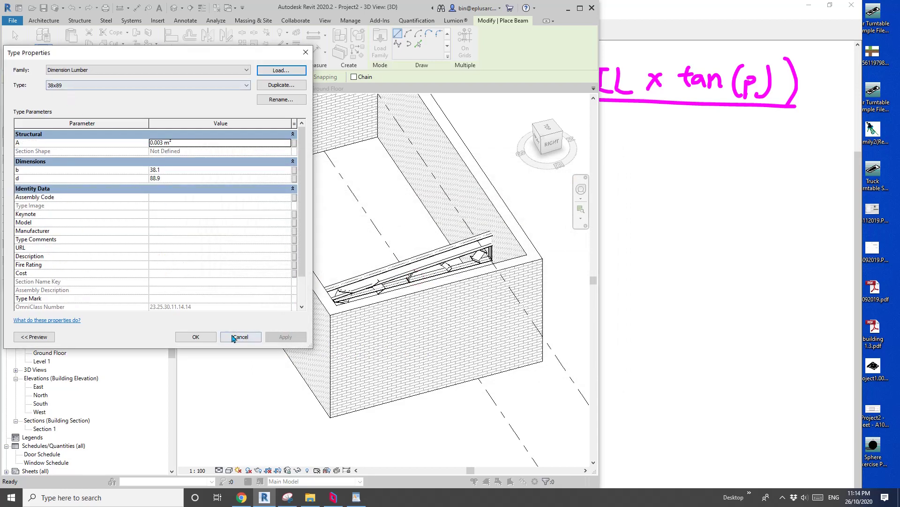
left_click(240, 337)
key("Escape")
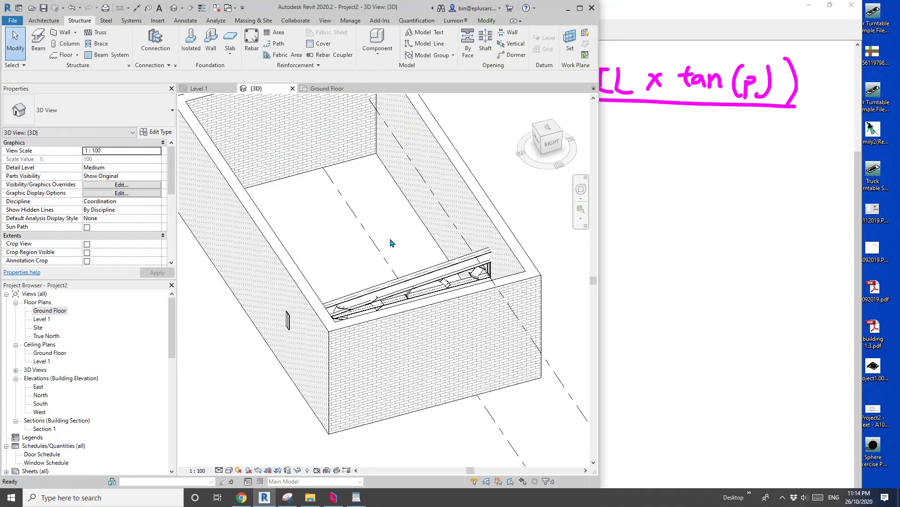
Set the truss type's top chord and vertical web framing to Dimension Lumber 38x89.
left_click(424, 282)
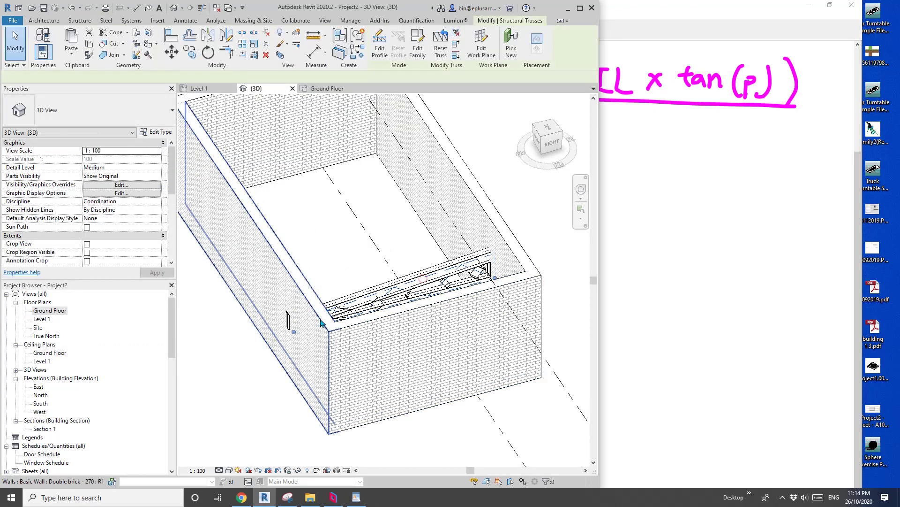
left_click(155, 135)
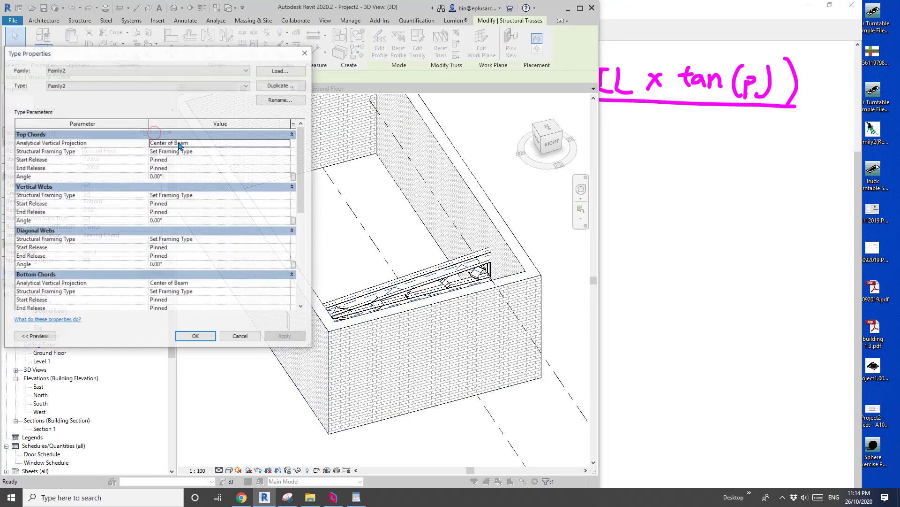
left_click(281, 151)
left_click(286, 151)
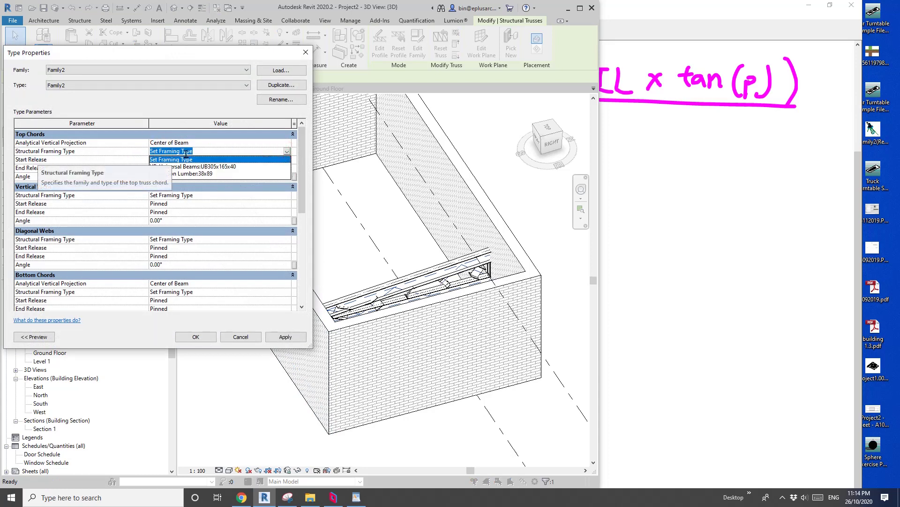
left_click(218, 173)
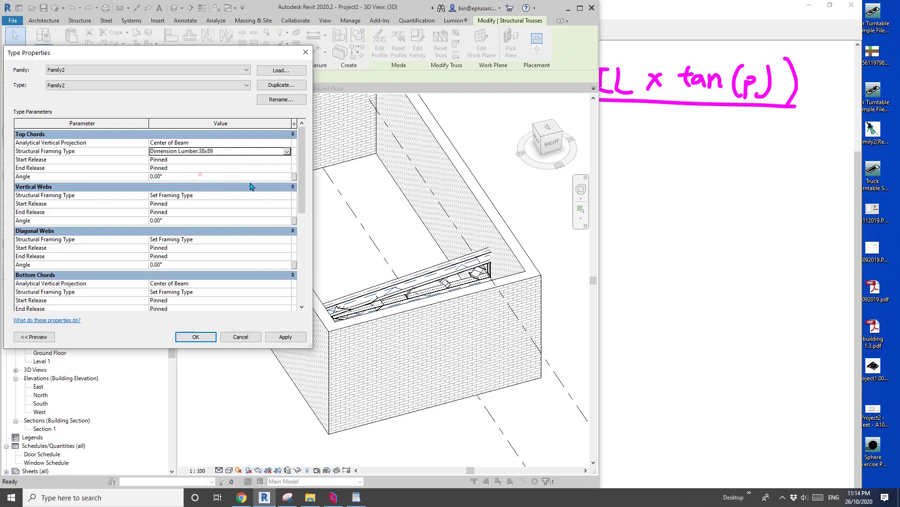
left_click(287, 196)
left_click(197, 216)
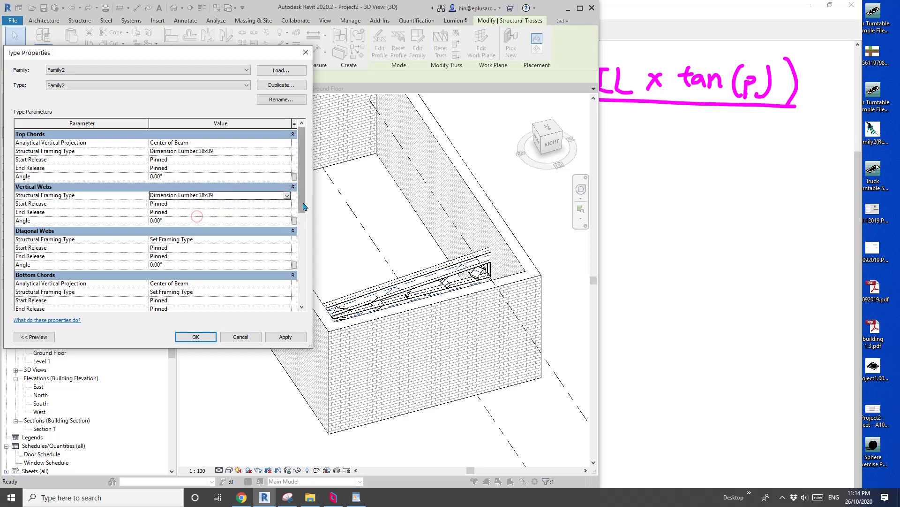
Set the diagonal web and bottom chord framing to Dimension Lumber 38x89 and apply the type changes to the truss.
left_click_drag(303, 202, 303, 219)
left_click(286, 204)
left_click(286, 203)
left_click(286, 203)
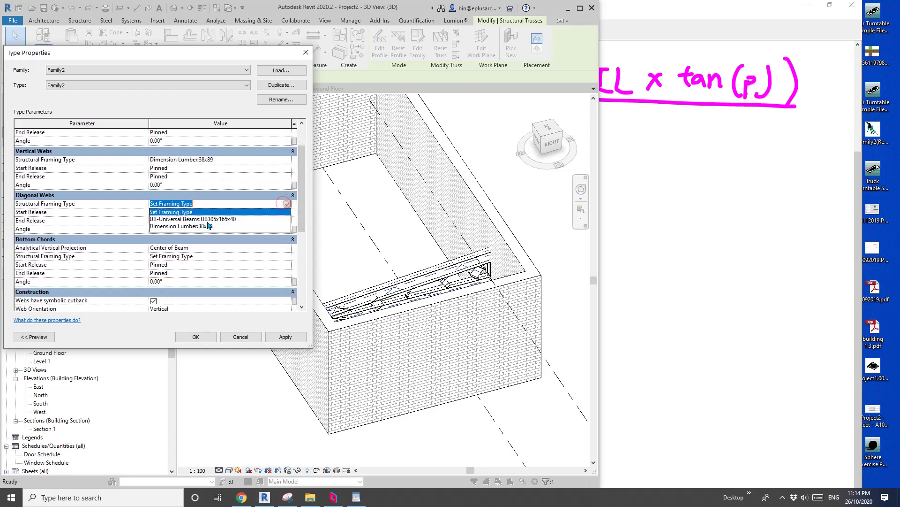
left_click(201, 224)
scroll(308, 213, "down", 1)
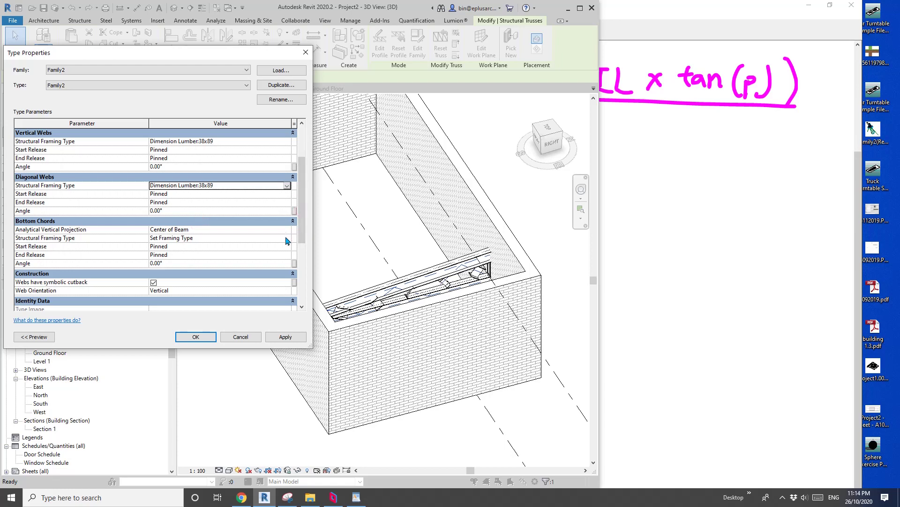
left_click(287, 237)
left_click(206, 260)
left_click_drag(302, 206, 302, 227)
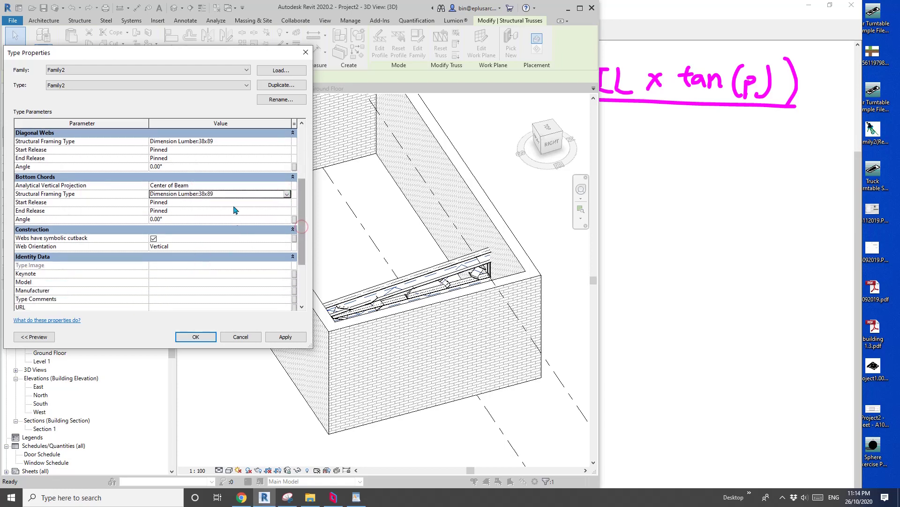
left_click(286, 336)
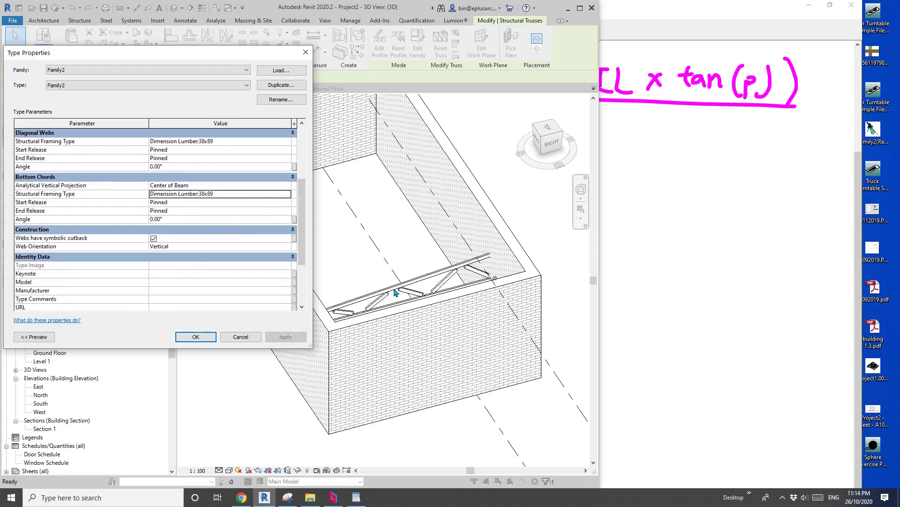
left_click(196, 337)
key("Escape")
Set the placed truss's start and end level offsets to 3000 so it sits at the top of the walls.
scroll(424, 276, "up", 1)
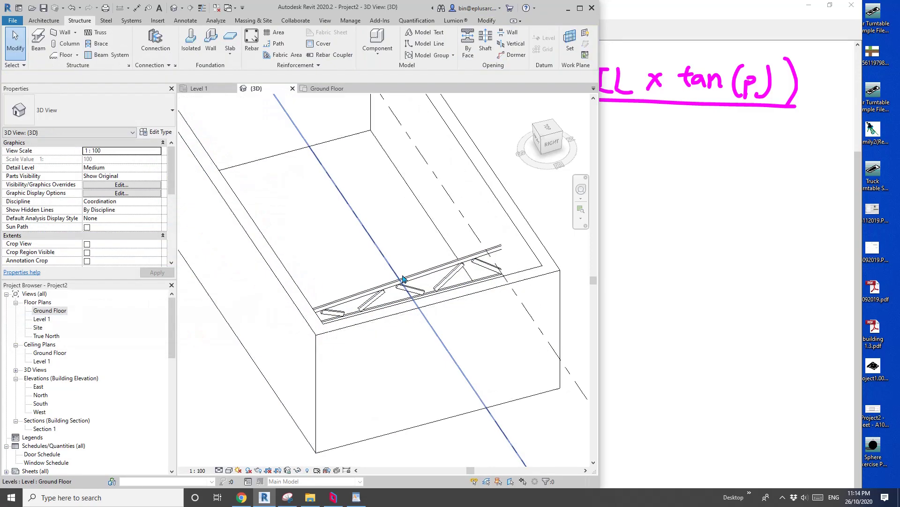
left_click(424, 275)
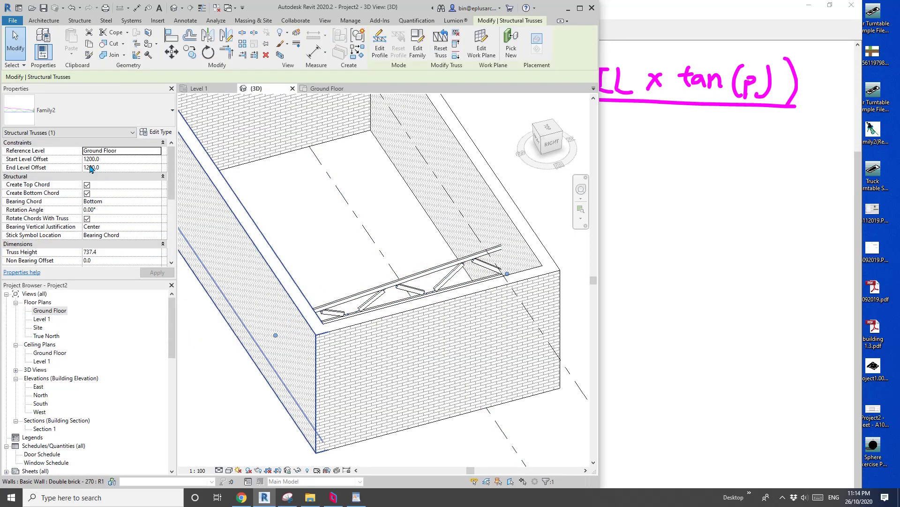
left_click(119, 160)
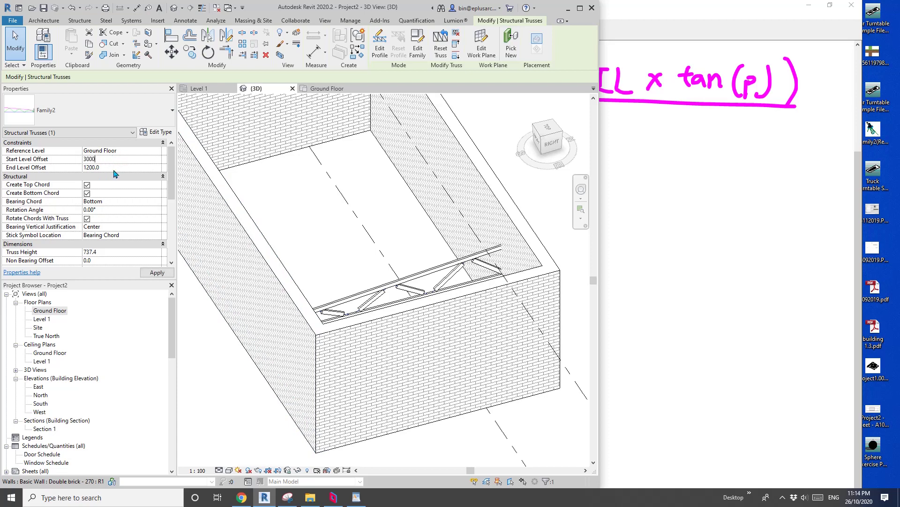
left_click(113, 168)
type("30")
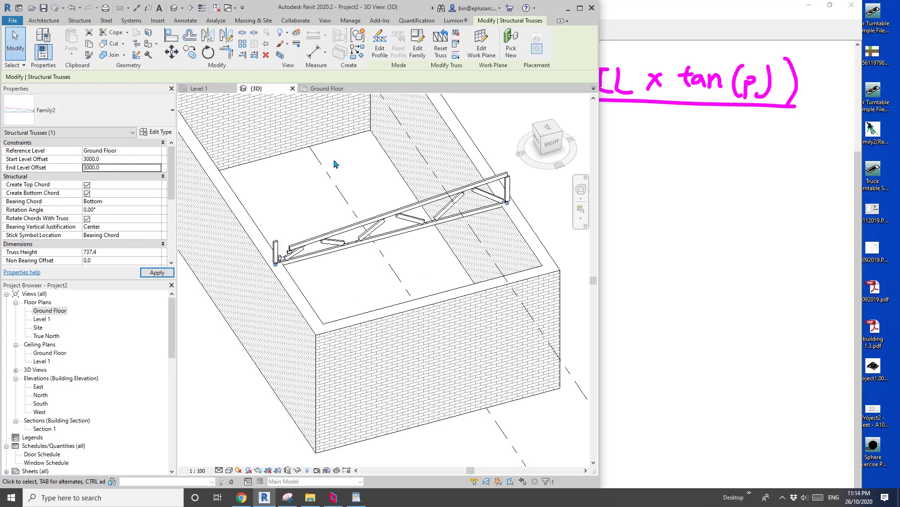
Extend the short horizontal web at the truss's low end until it reaches past the foot of the first diagonal.
middle_click_drag(336, 162, 408, 159, "shift")
left_click(408, 159)
middle_click_drag(404, 225, 422, 246, "shift")
scroll(251, 259, "up", 1)
scroll(300, 223, "up", 6)
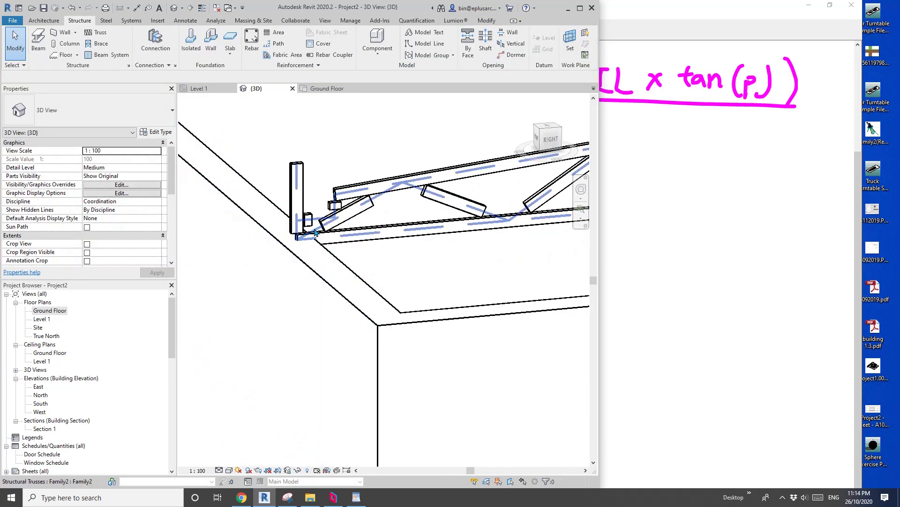
scroll(306, 219, "up", 1)
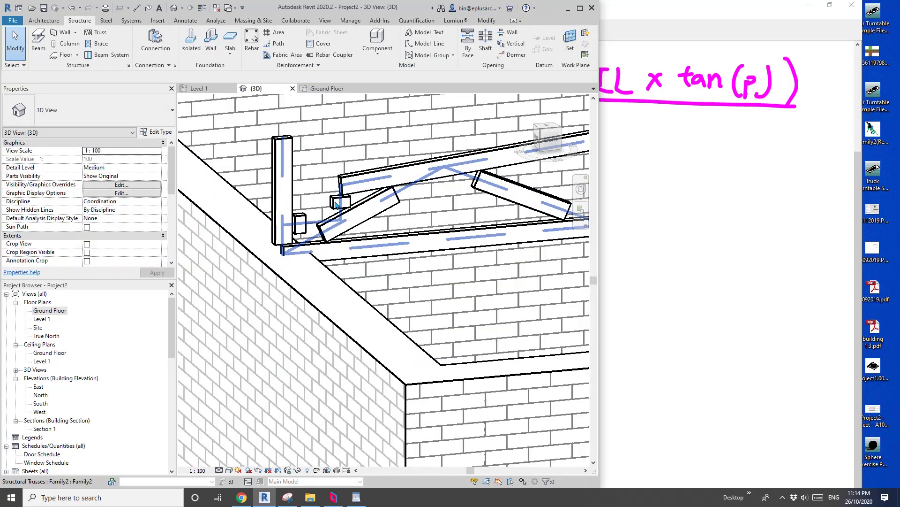
middle_click_drag(341, 202, 335, 205)
key("Tab")
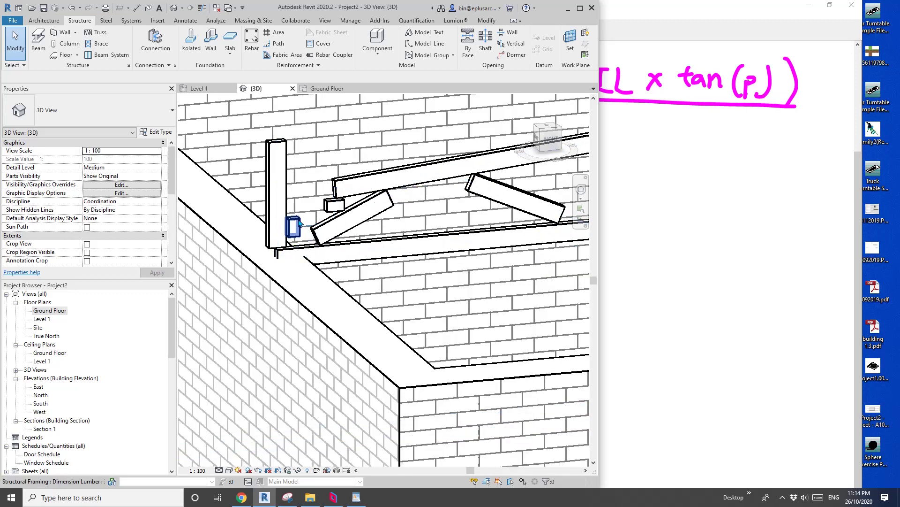
left_click(298, 219)
scroll(305, 220, "up", 1)
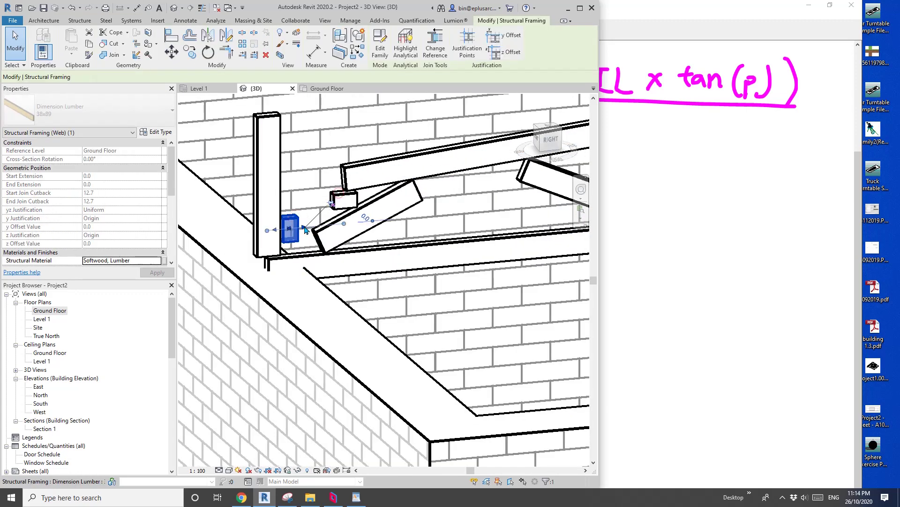
left_click_drag(299, 222, 348, 221)
key("Escape")
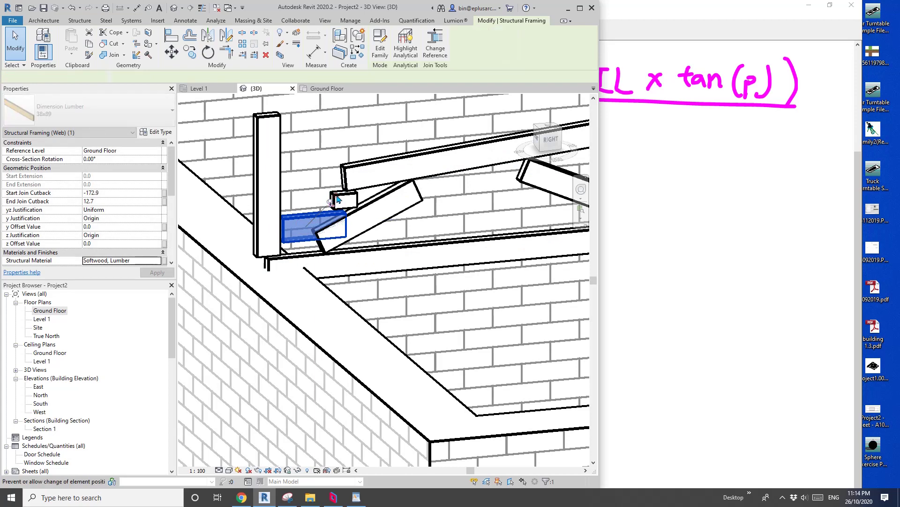
Stretch the short vertical web under the top chord's low end down to the extended horizontal web.
left_click(353, 197)
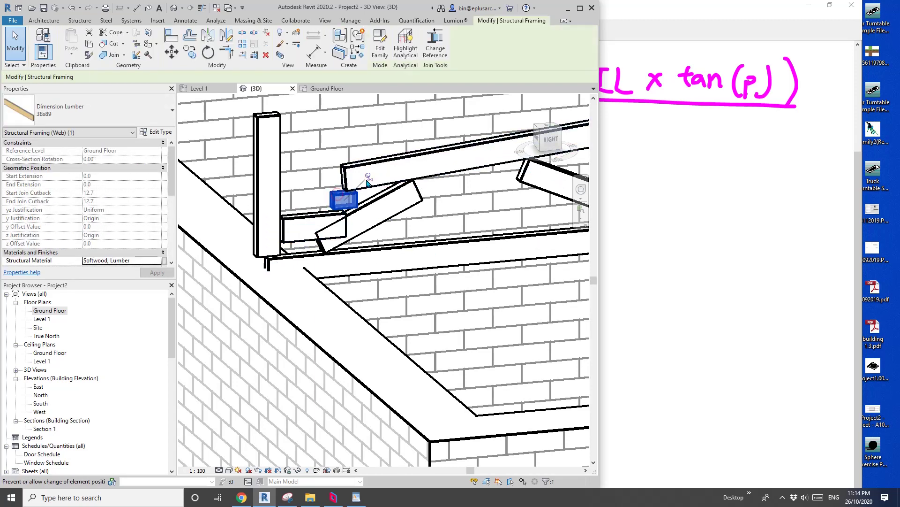
middle_click_drag(349, 202, 378, 201, "shift")
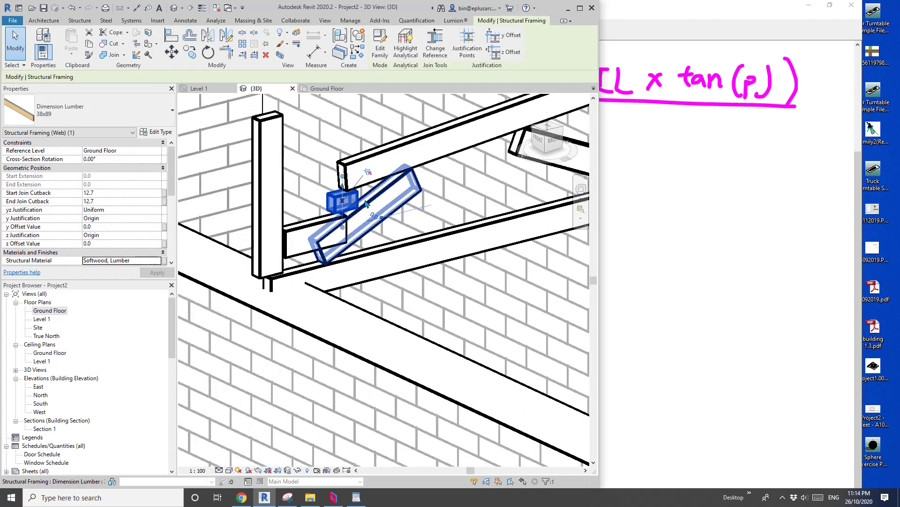
scroll(376, 201, "up", 1)
left_click_drag(334, 187, 336, 216)
scroll(361, 230, "down", 3)
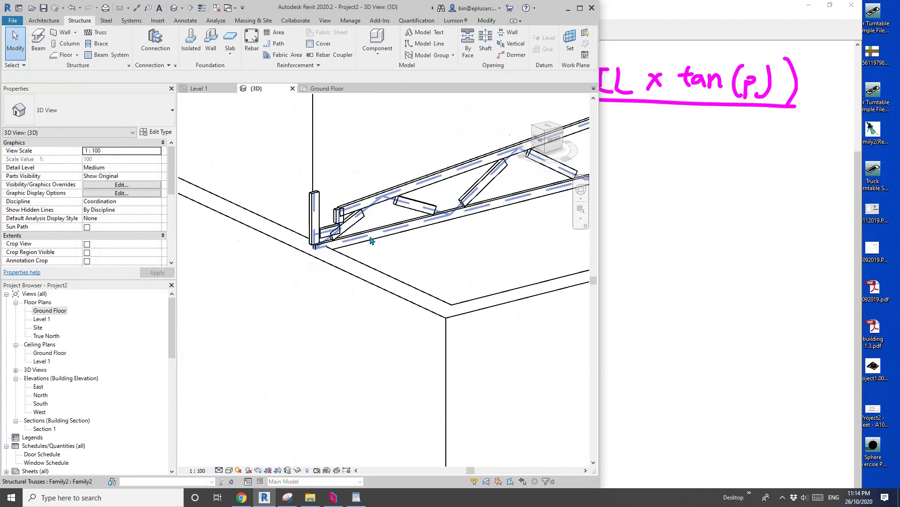
Cope the first diagonal web at the truss's low end where it overlaps the horizontal web.
middle_click_drag(372, 241, 288, 237, "shift")
scroll(382, 234, "up", 2)
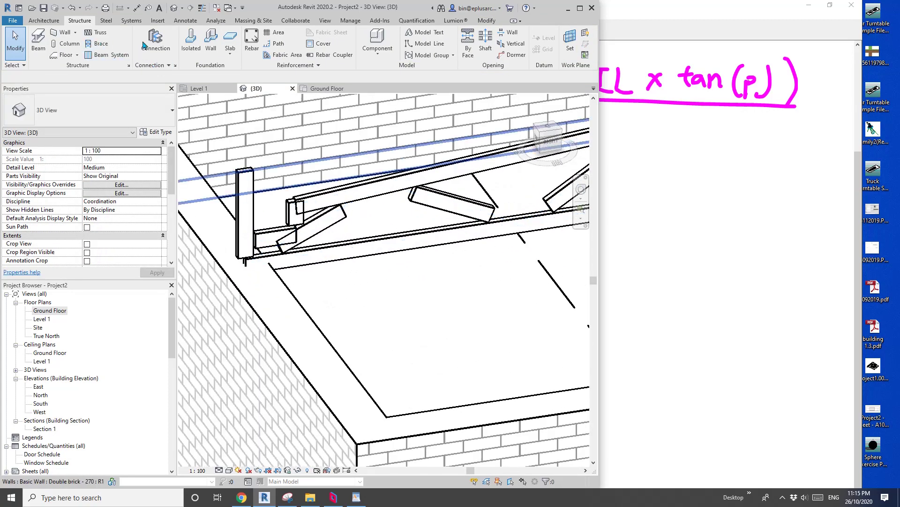
left_click(487, 20)
left_click(111, 32)
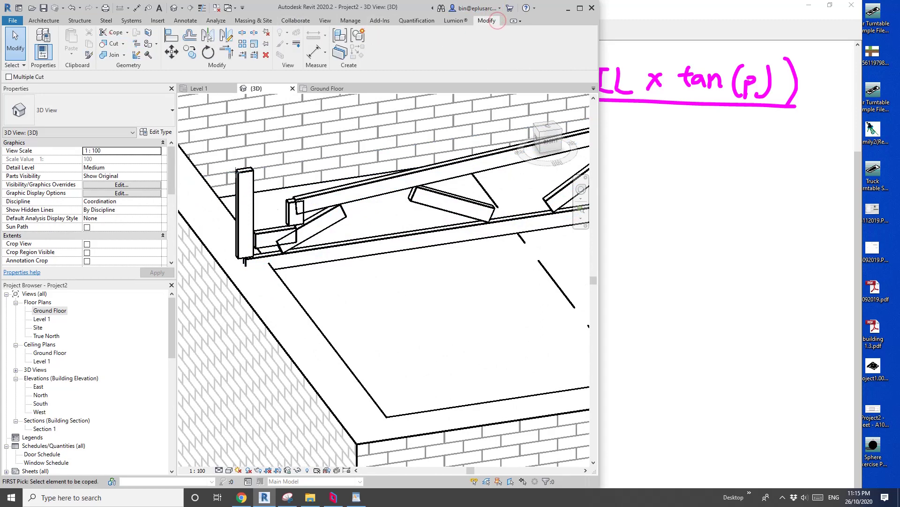
left_click(277, 238)
left_click(275, 237)
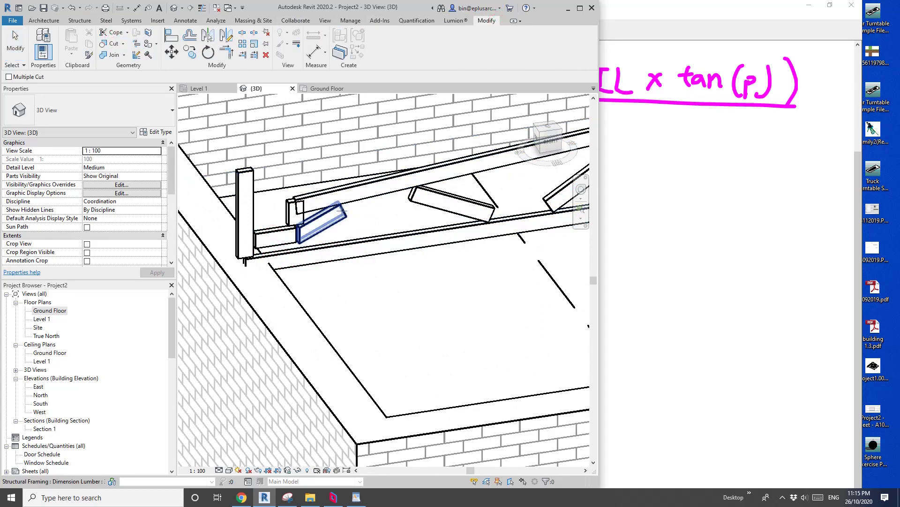
middle_click_drag(359, 225, 415, 276)
scroll(347, 230, "down", 8)
key("Escape")
Move the long wall at the truss's tall end outward to widen the building.
left_click(417, 205)
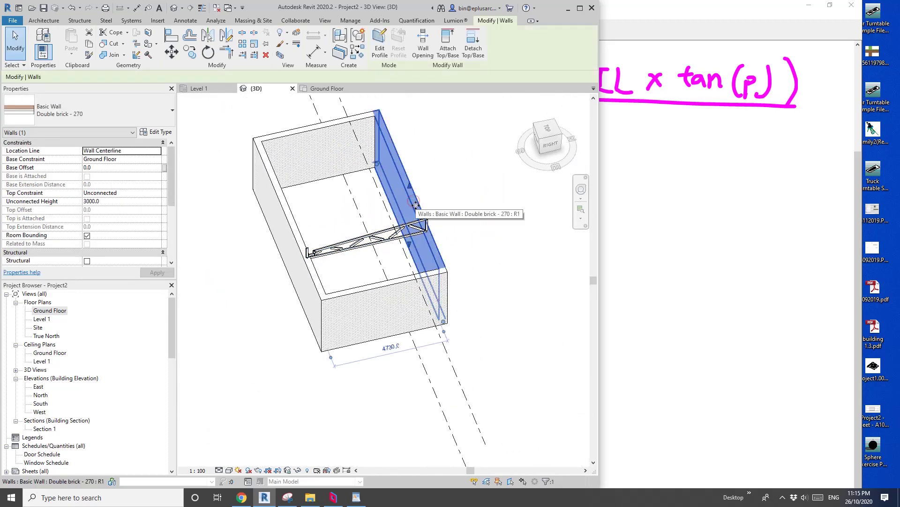
left_click_drag(418, 204, 493, 193)
Stretch the truss's tall end out to the relocated long wall so it spans the widened building.
left_click(429, 235)
scroll(430, 235, "up", 2)
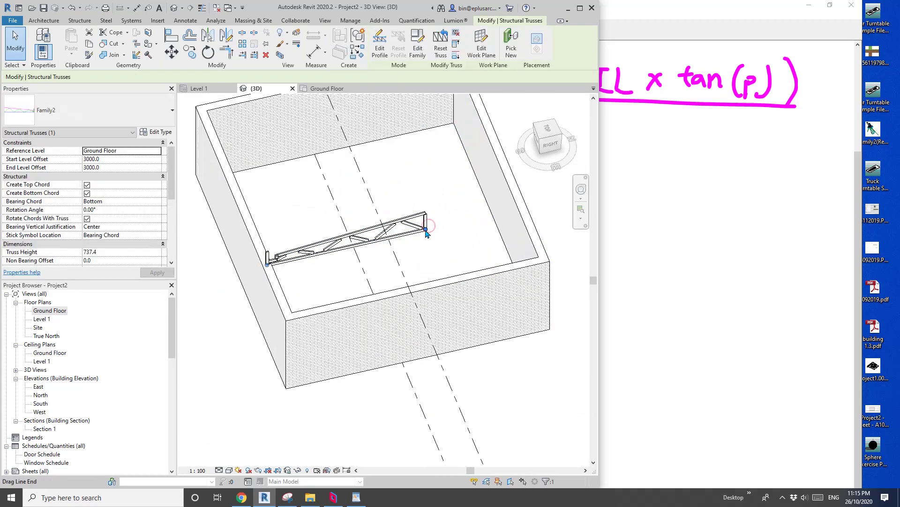
left_click_drag(426, 229, 522, 207)
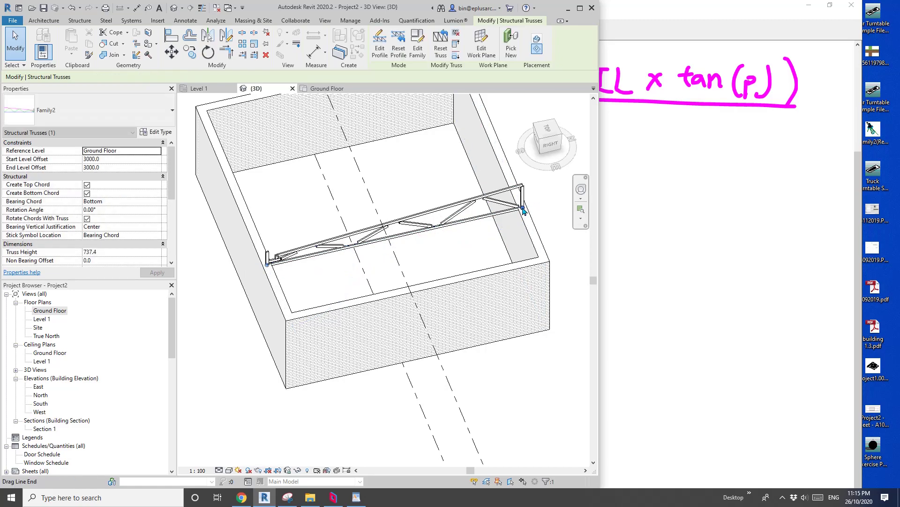
scroll(478, 237, "up", 1)
middle_click_drag(451, 239, 404, 227, "shift")
key("Escape")
Set the truss's LH dimension to 400.
left_click(474, 207)
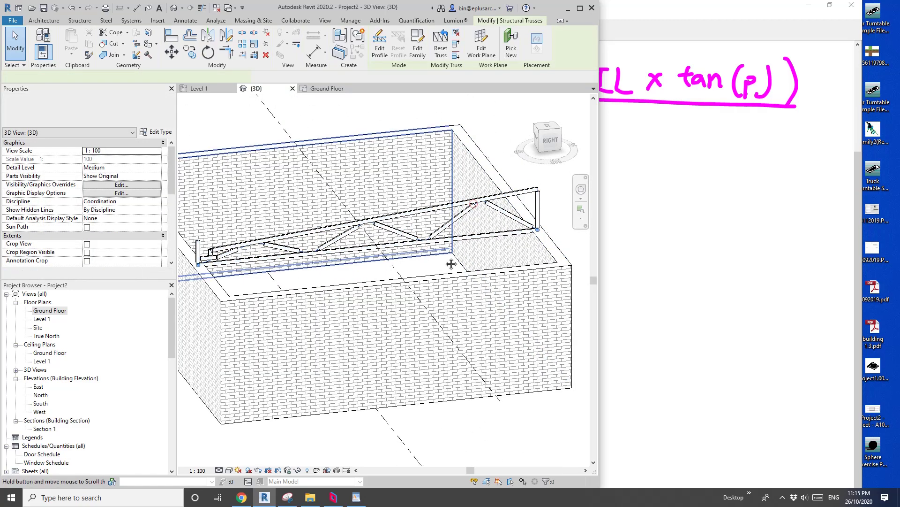
middle_click_drag(450, 263, 385, 263, "shift")
scroll(384, 263, "up", 1)
middle_click_drag(240, 264, 284, 264)
scroll(284, 264, "down", 3)
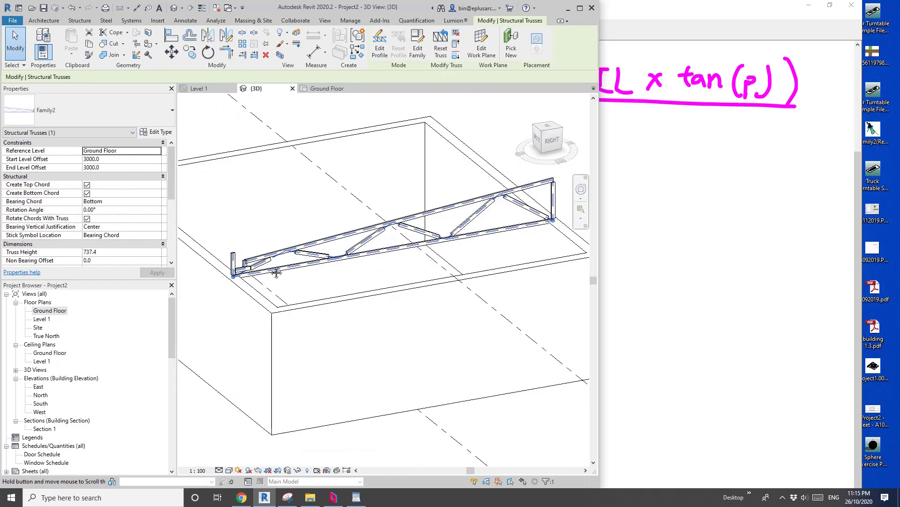
scroll(109, 254, "down", 1)
scroll(107, 239, "down", 3)
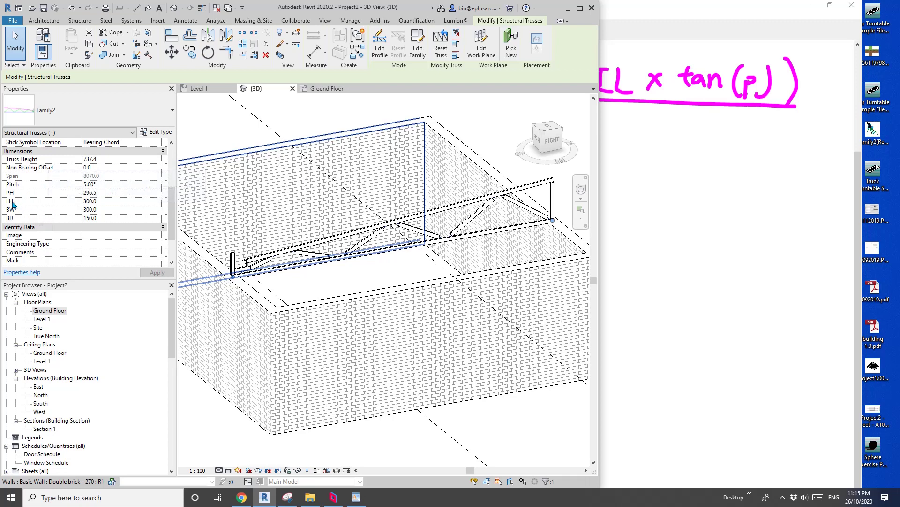
left_click(111, 203)
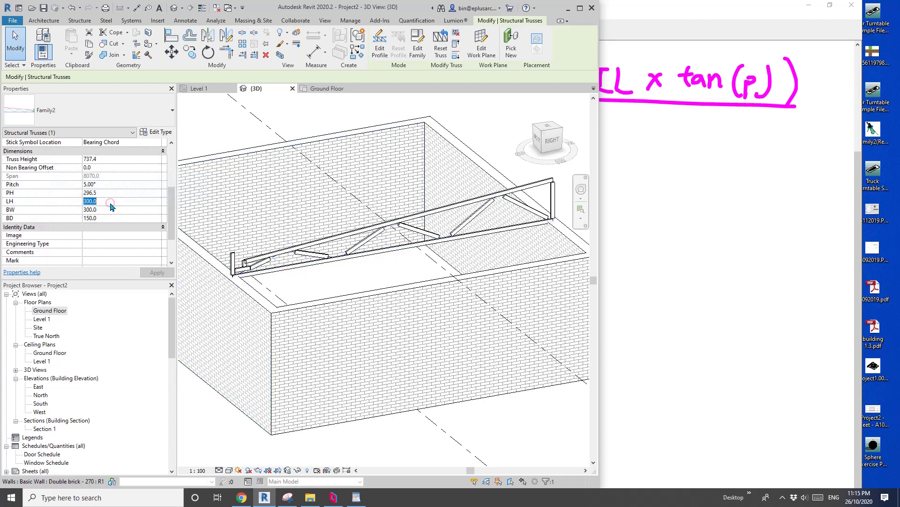
type("40")
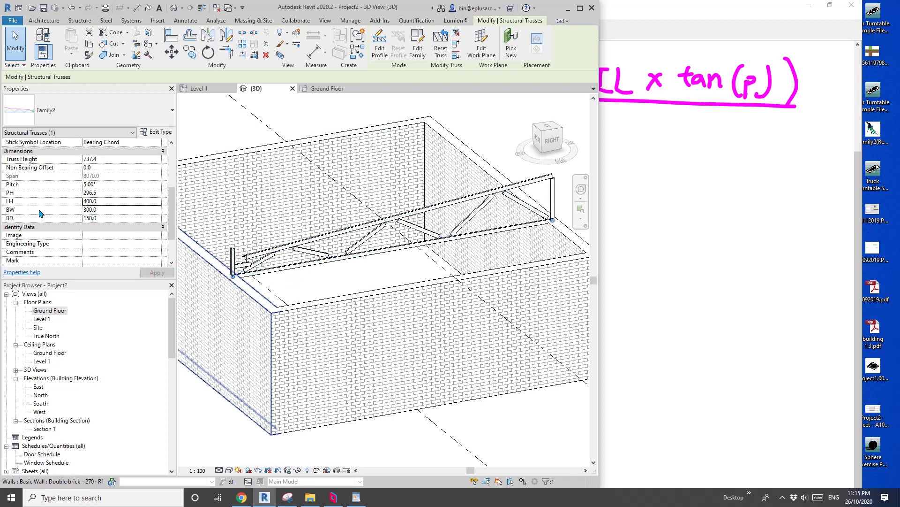
Set the truss's Pitch to 10° and its PH dimension to 500.
left_click(110, 187)
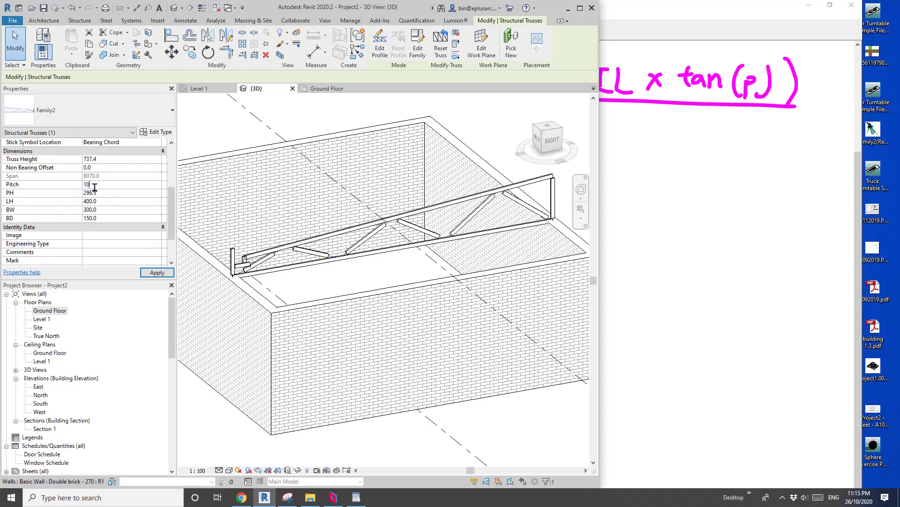
type("10")
left_click(162, 275)
middle_click_drag(458, 197, 448, 201)
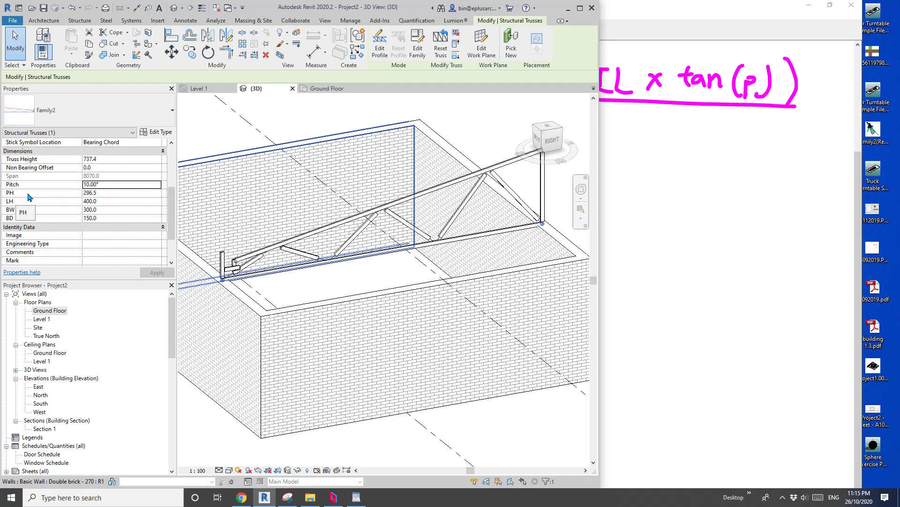
left_click(113, 194)
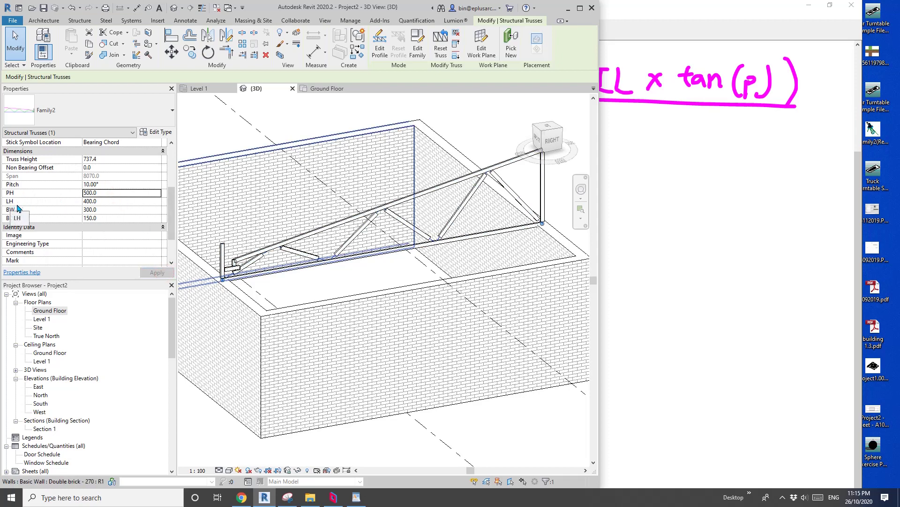
Set the truss's BW dimension to 500 and its BD dimension to 200.
left_click(110, 211)
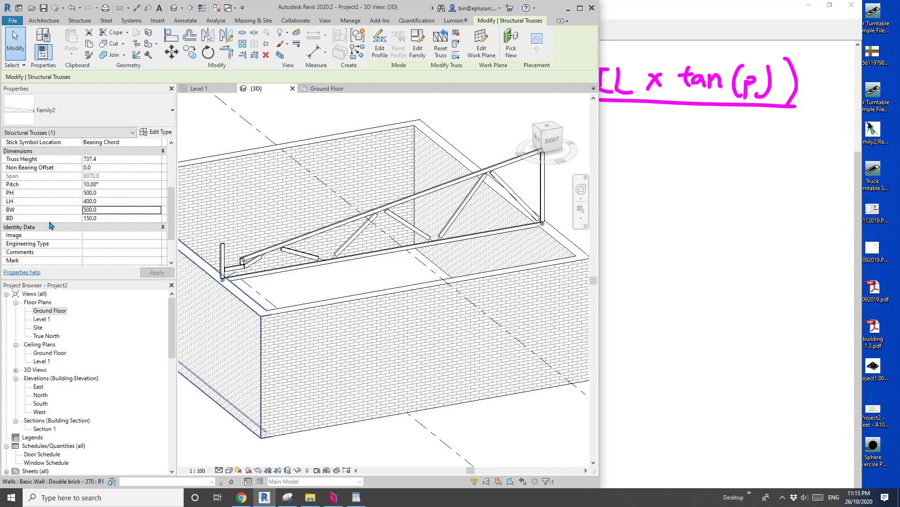
left_click(113, 219)
type("2")
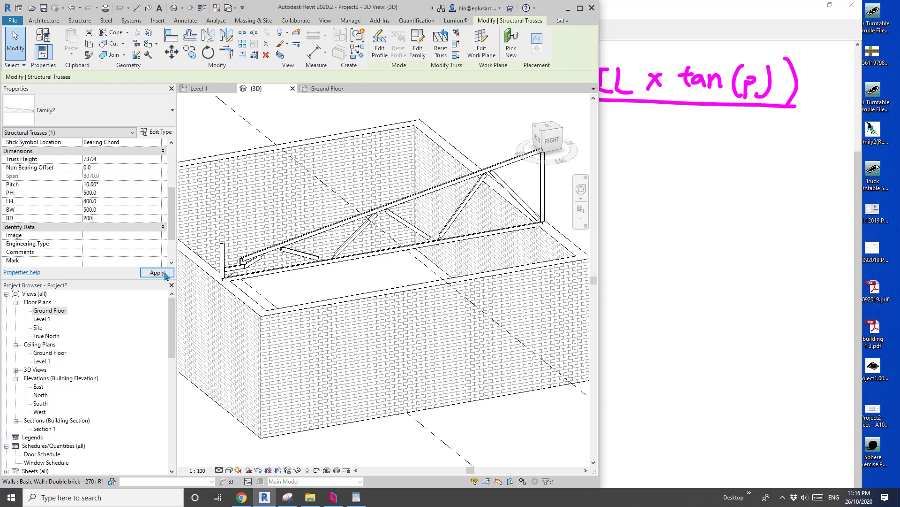
type("00")
left_click(165, 274)
Remove the coping between the first diagonal web and the short horizontal web at the truss's low end.
scroll(247, 275, "up", 3)
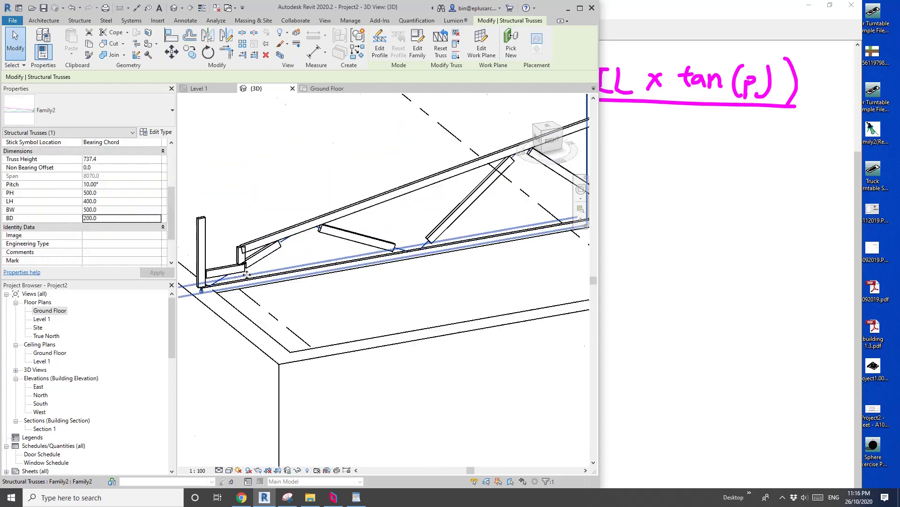
scroll(247, 275, "up", 4)
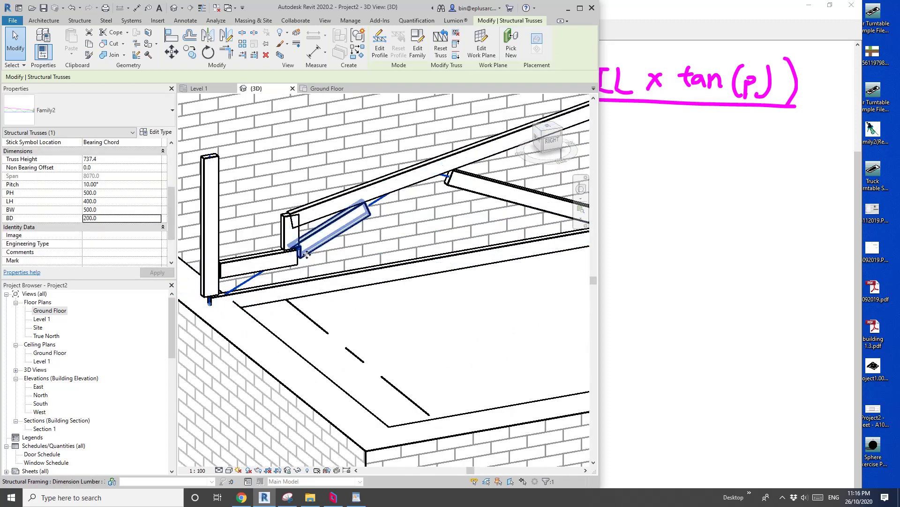
left_click(307, 255)
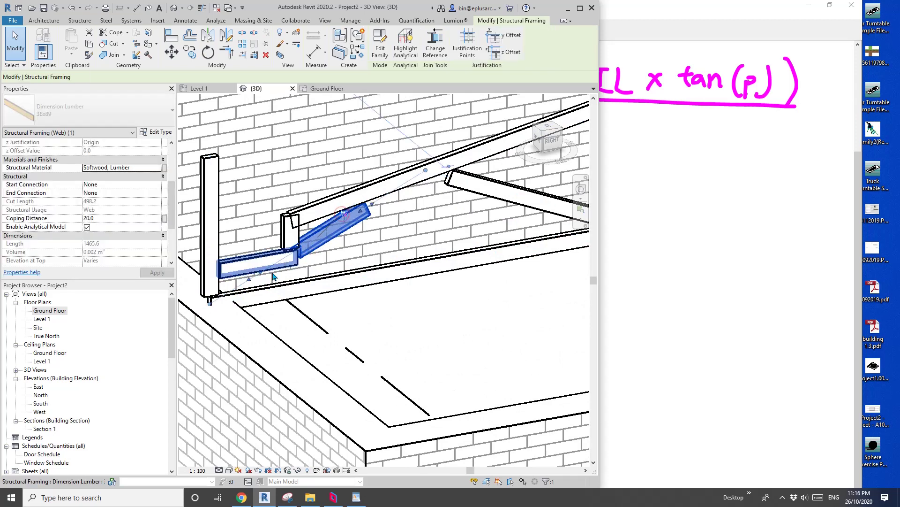
left_click_drag(261, 273, 246, 286)
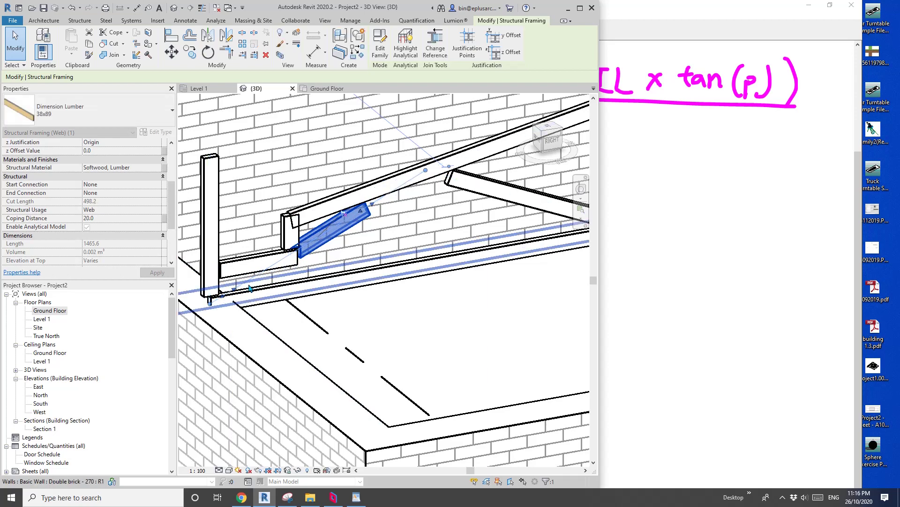
left_click(123, 43)
left_click(126, 65)
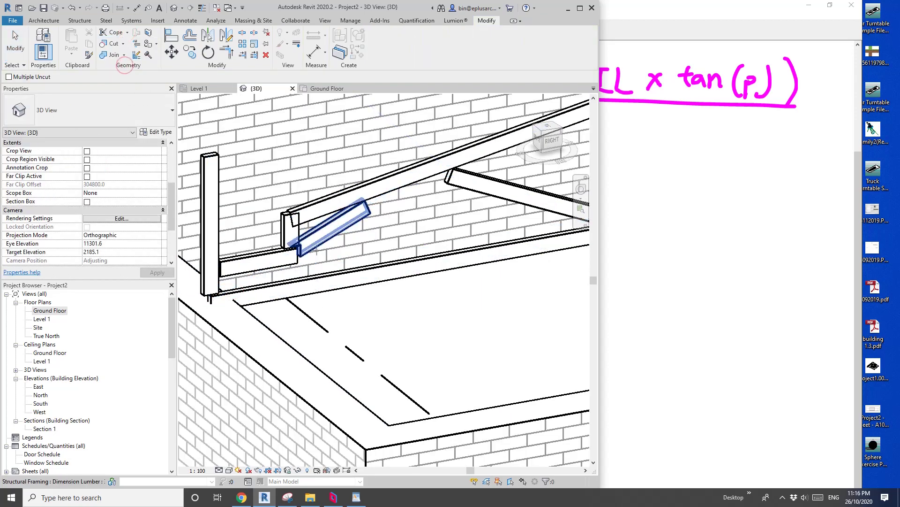
left_click(267, 260)
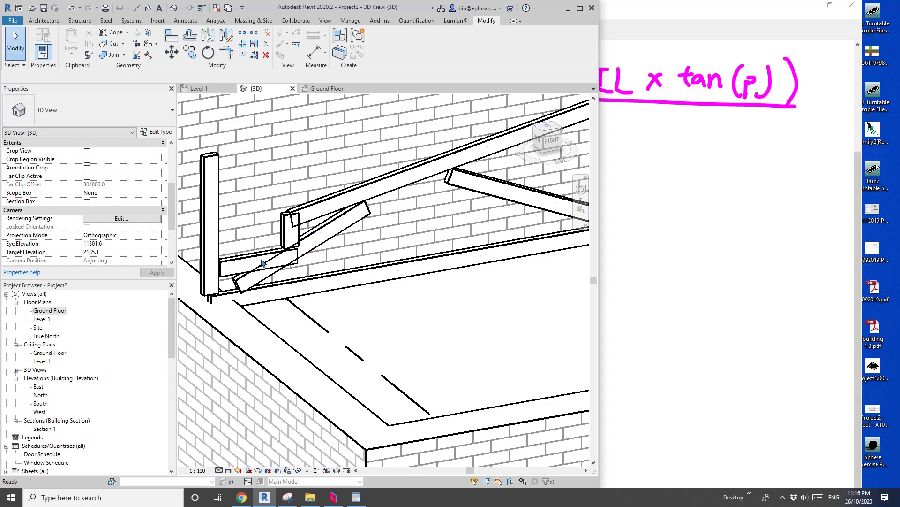
Cope the short horizontal web at the truss's low end against the first diagonal web.
left_click(115, 32)
left_click(254, 256)
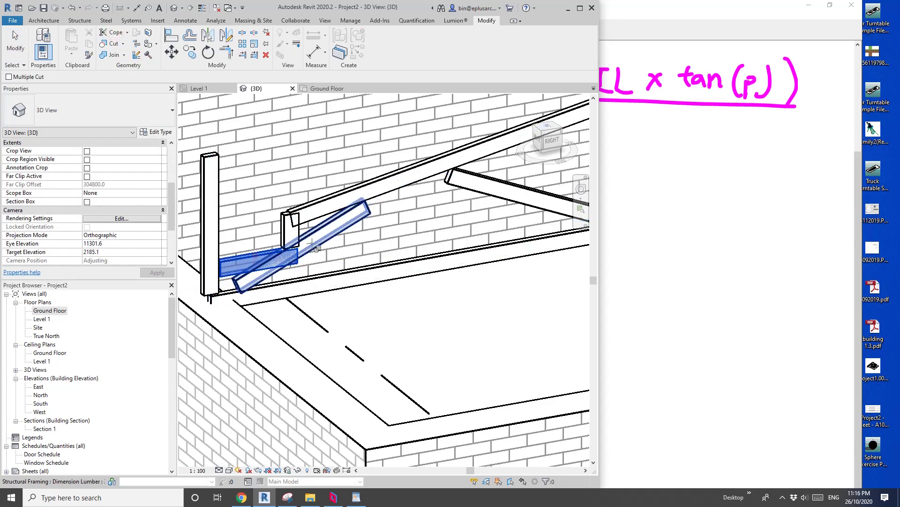
left_click(311, 243)
scroll(355, 229, "down", 3)
key("Escape")
Examine the adjusted truss and its seating on the walls from several sides.
scroll(334, 263, "down", 2)
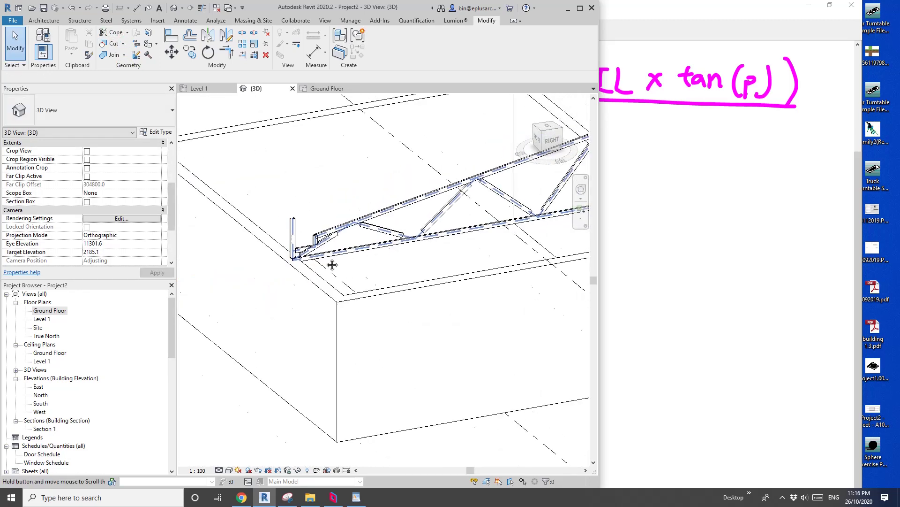
middle_click_drag(334, 264, 393, 253, "shift")
scroll(402, 260, "down", 1)
scroll(429, 249, "down", 1)
left_click(454, 191)
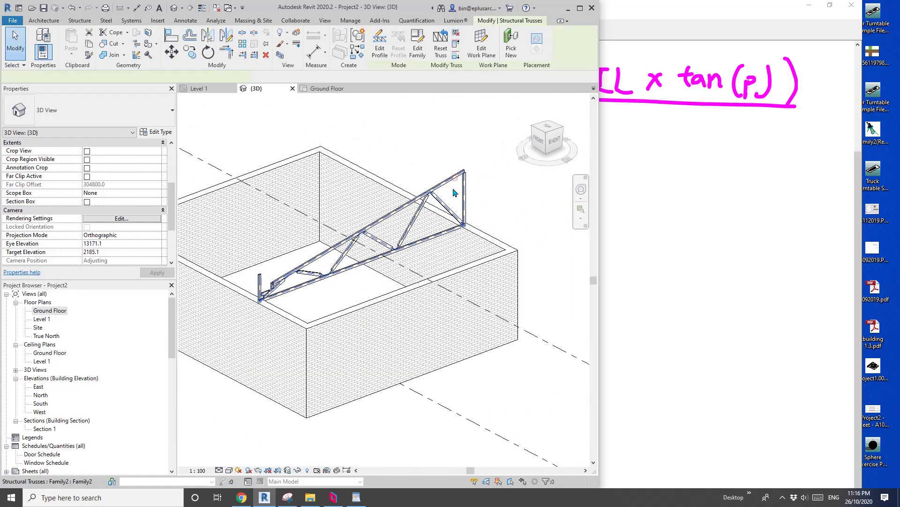
scroll(451, 190, "down", 2)
middle_click_drag(454, 193, 514, 204, "shift")
left_click(520, 194)
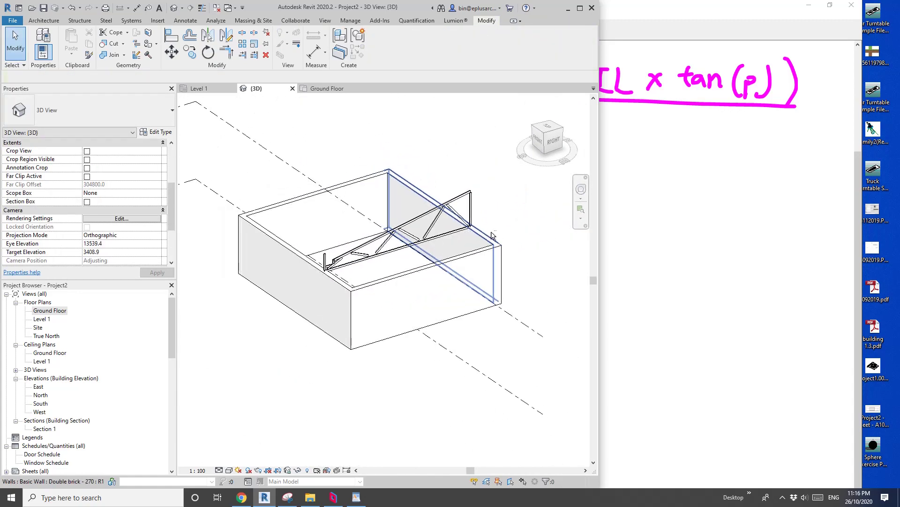
mouse_move(473, 225)
middle_mouse_down("shift")
mouse_move(475, 258)
mouse_move(413, 269)
mouse_move(476, 209)
middle_mouse_up("shift")
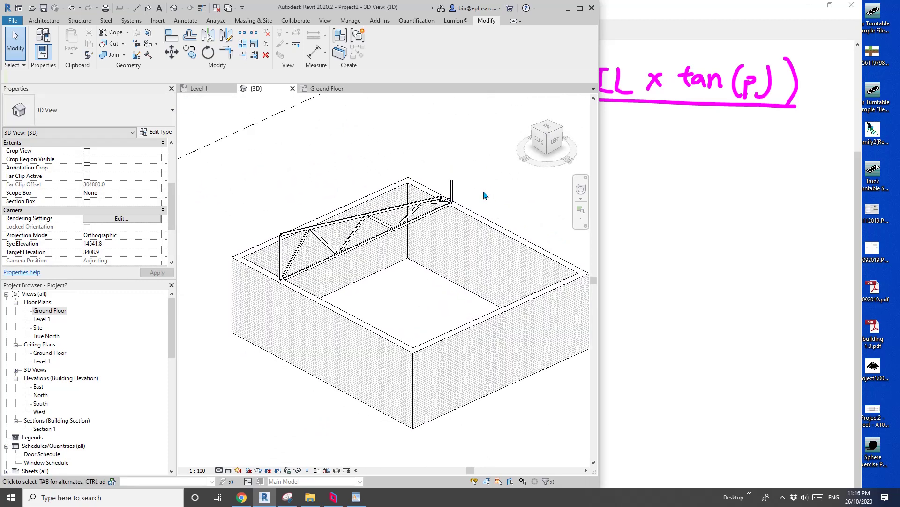